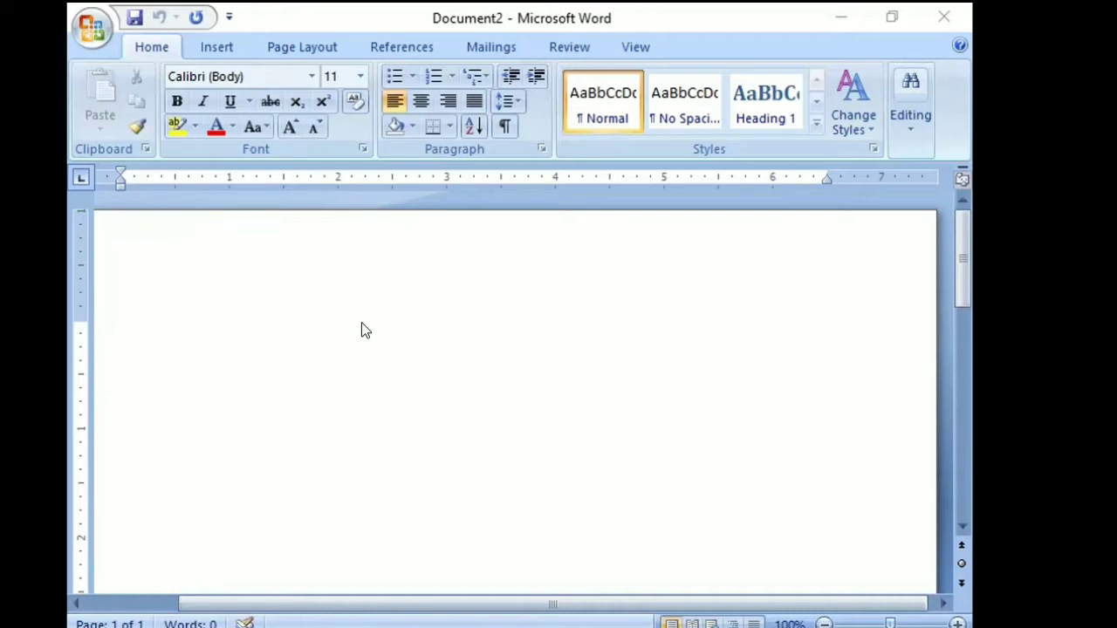
Type the heading 'working With Tables' at the top of the page and select it
click(237, 343)
text(w)
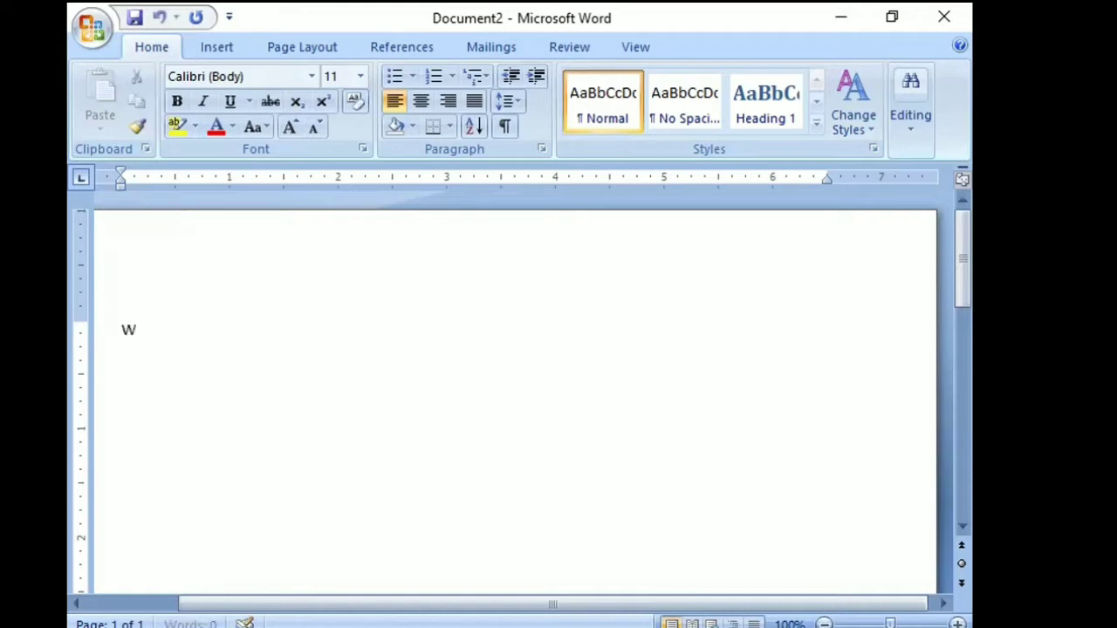
text(orki)
text(ng Wi)
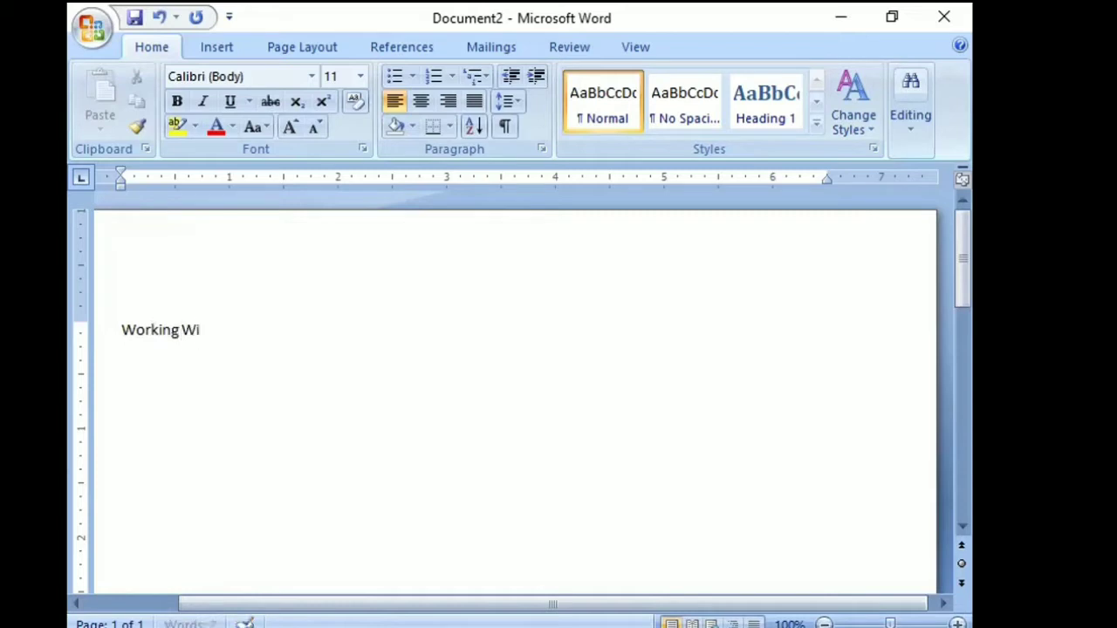
text(th )
text(T)
text(abl)
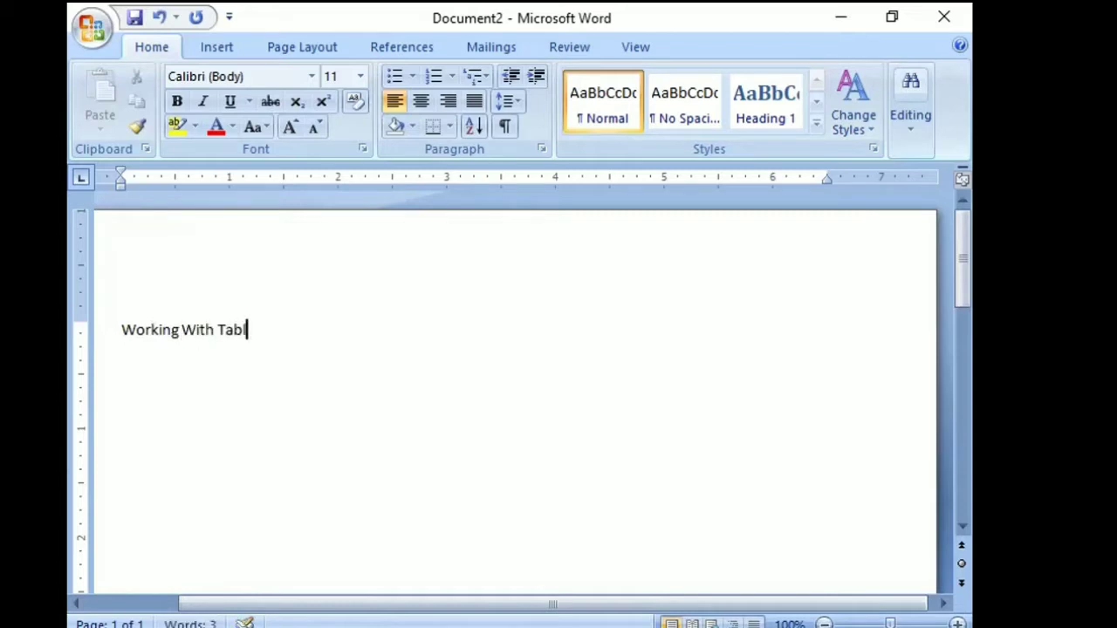
text(es)
click(119, 328)
drag(118, 327, 266, 332)
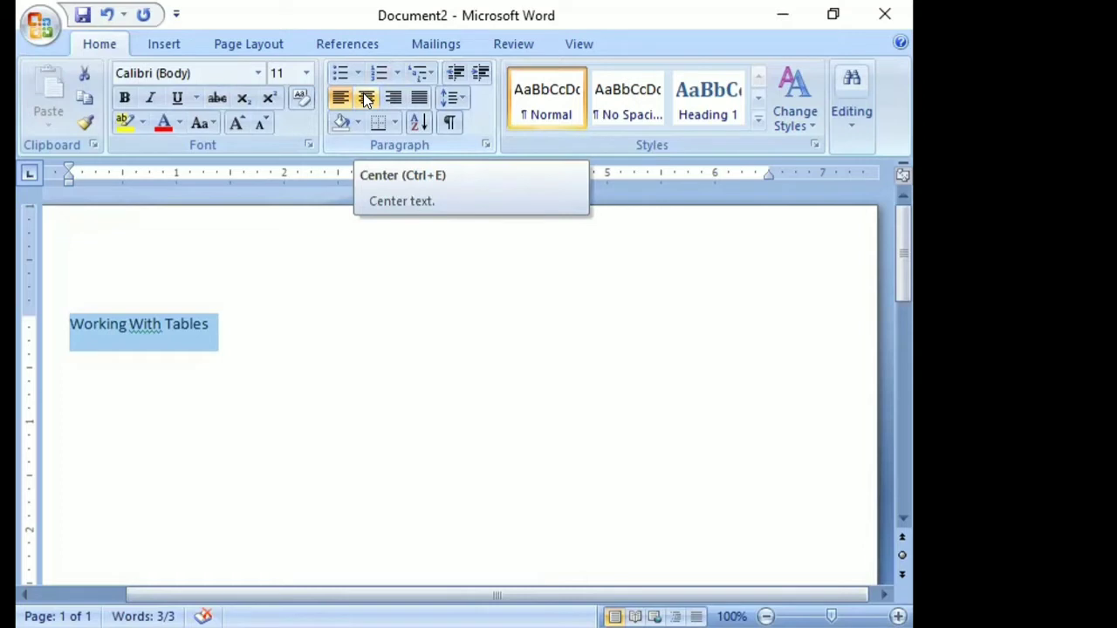
Center and underline the heading, make it 20-point Arial Black, and start a new line
click(366, 98)
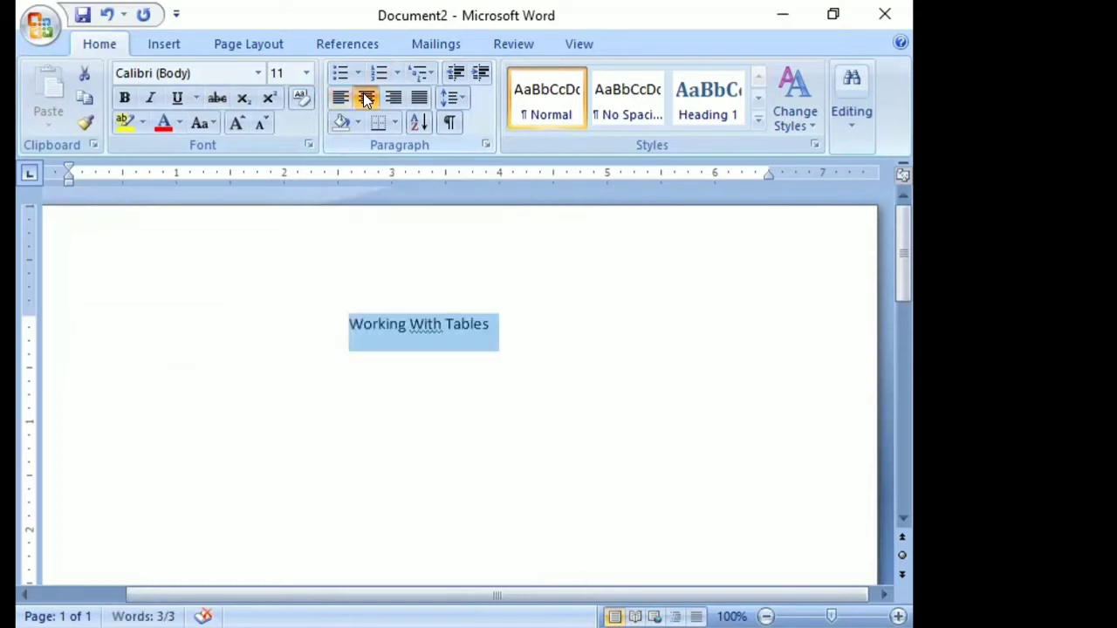
click(178, 97)
click(298, 75)
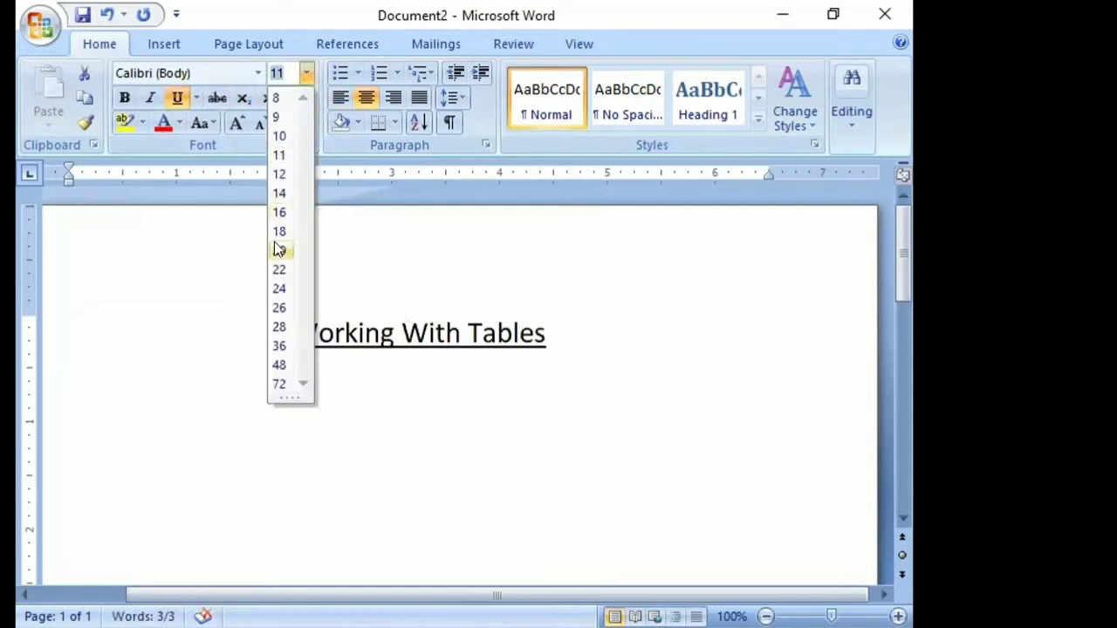
click(278, 250)
click(259, 75)
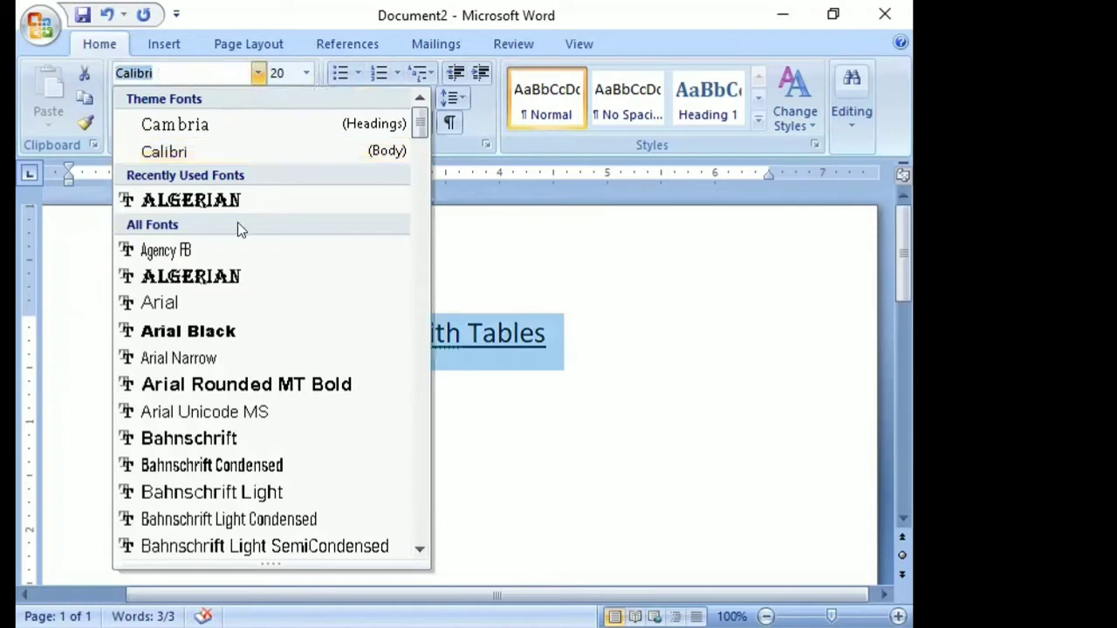
click(201, 332)
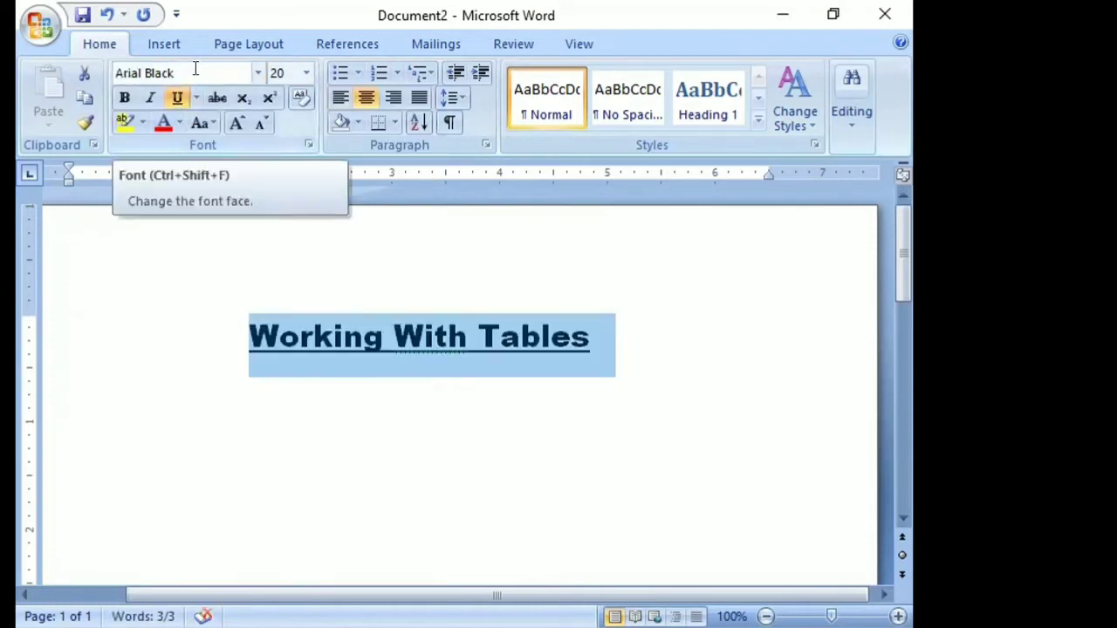
click(530, 387)
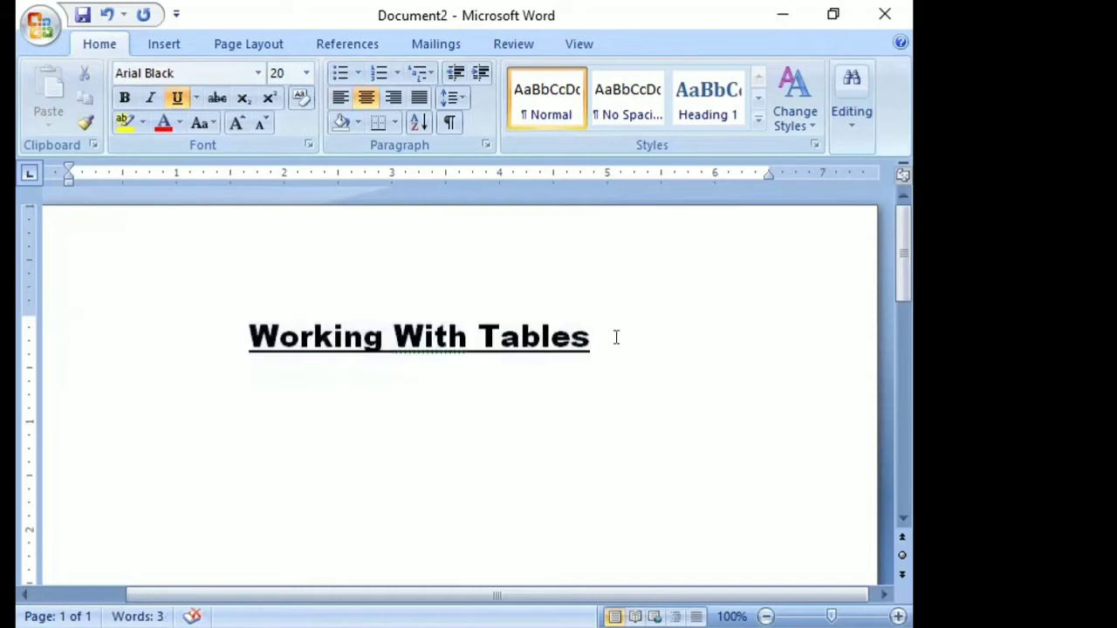
key(Return)
Insert a table with 2 columns and 4 rows through the Insert Table dialog
click(165, 45)
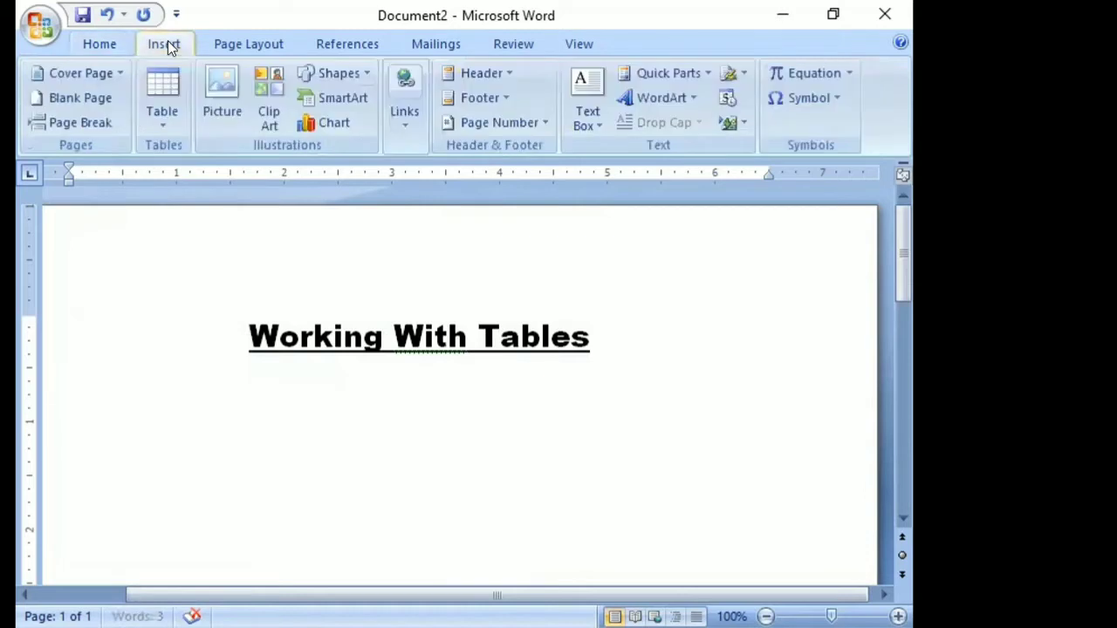
click(162, 119)
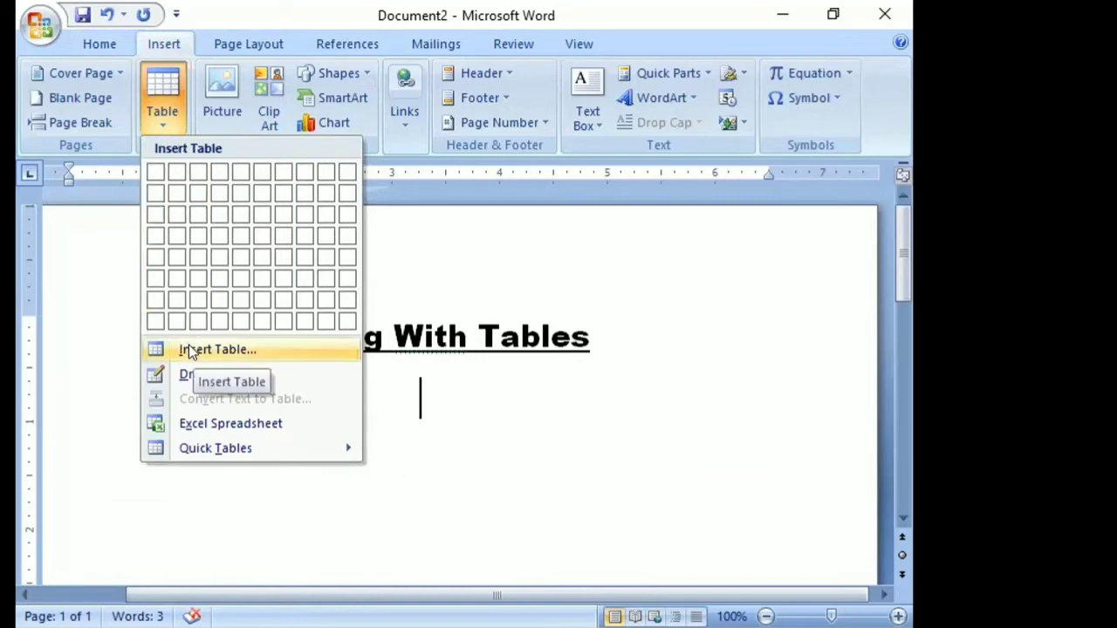
click(191, 350)
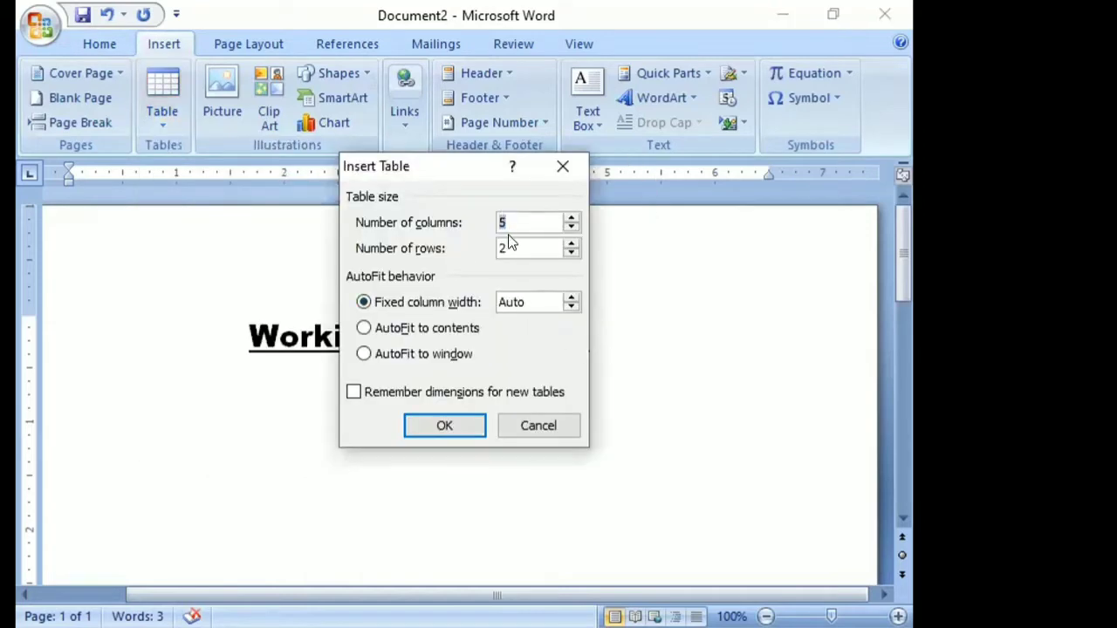
text(2)
click(510, 244)
key(BackSpace)
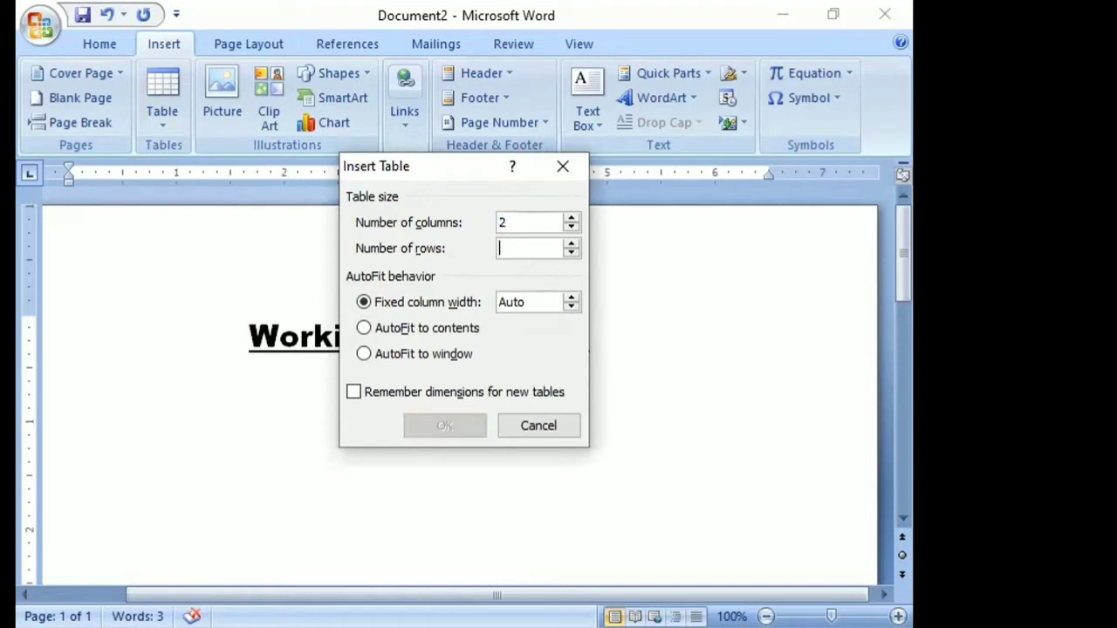
text(4)
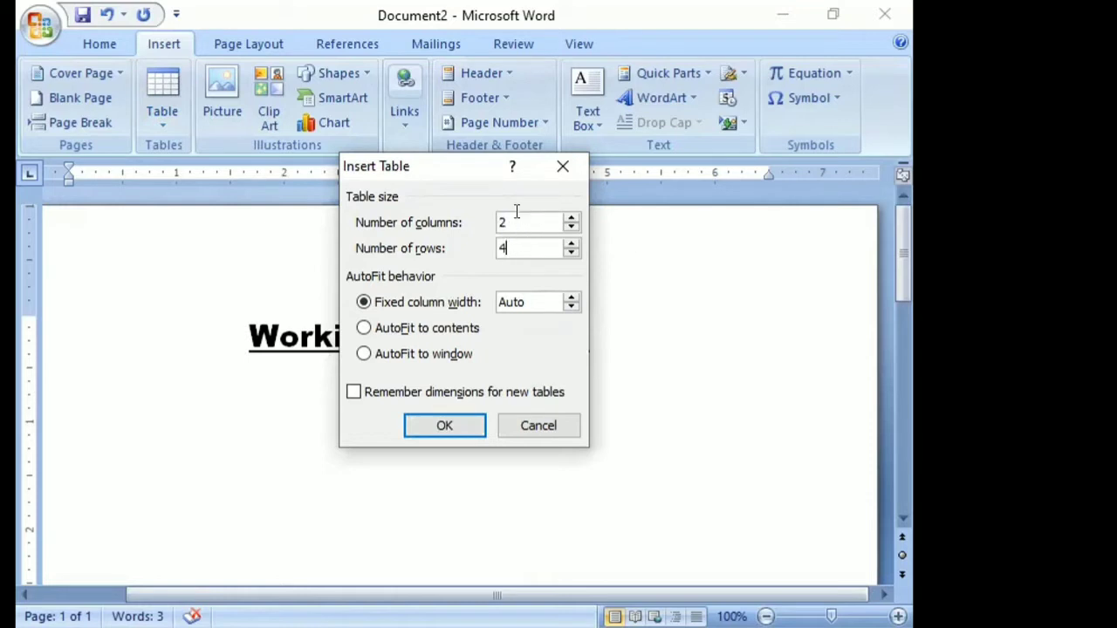
click(438, 425)
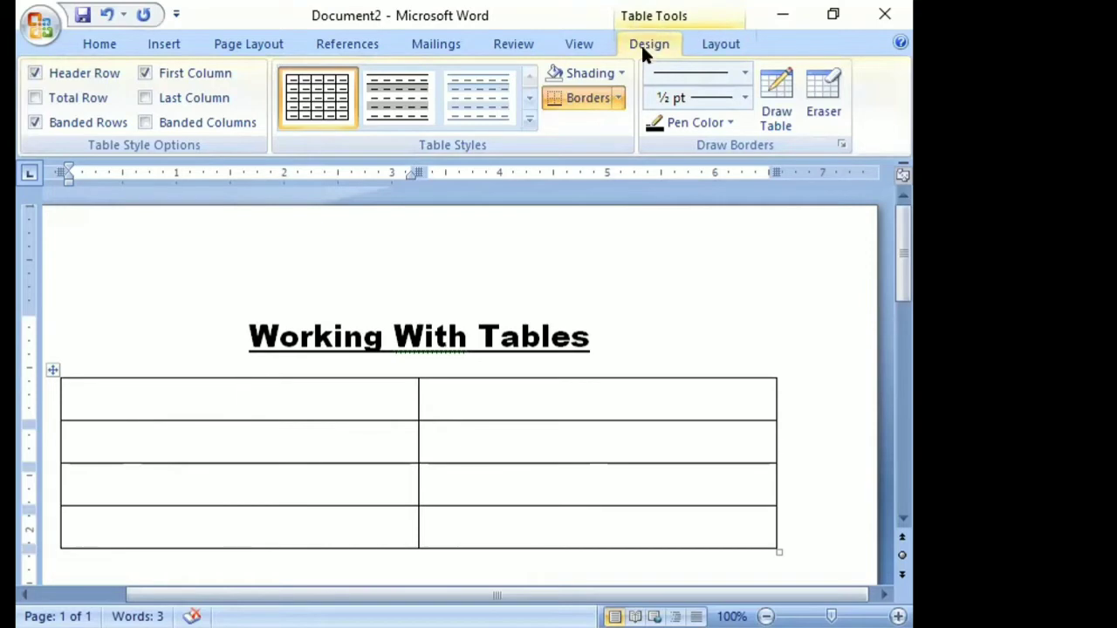
click(707, 42)
click(654, 48)
click(717, 44)
click(649, 44)
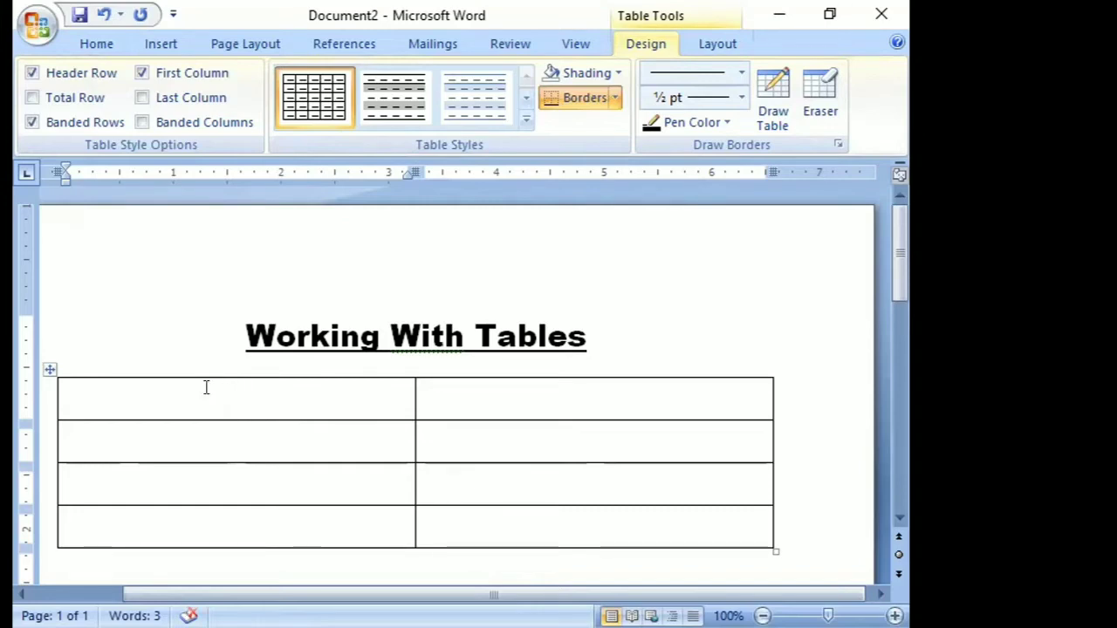
Enter 'S.no.' and 'Name' in the two header cells
text(S.no)
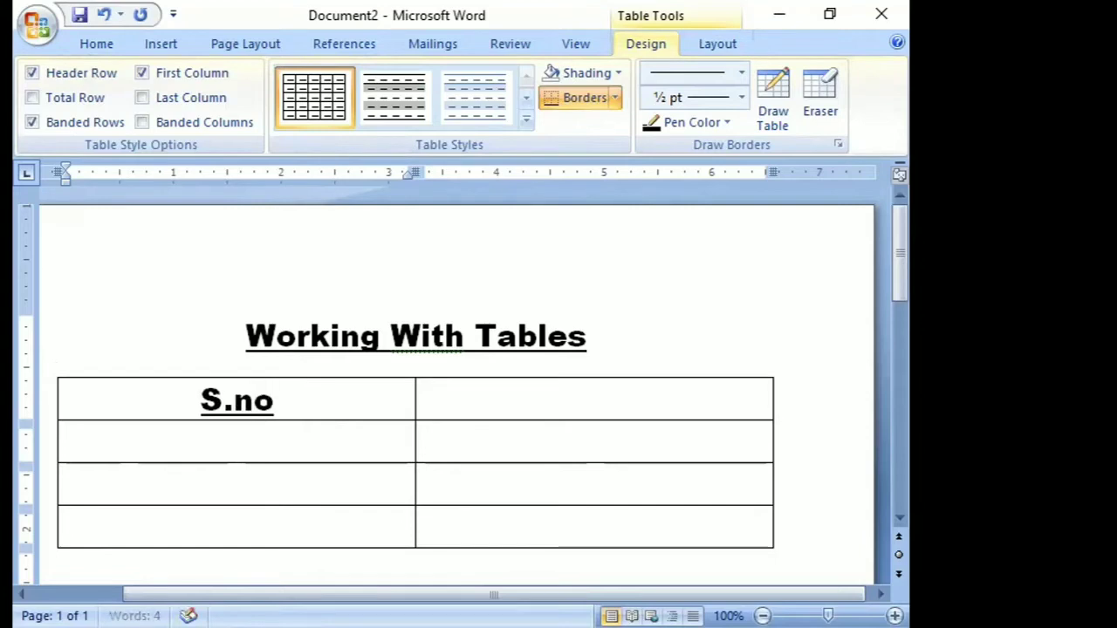
text(.)
click(497, 392)
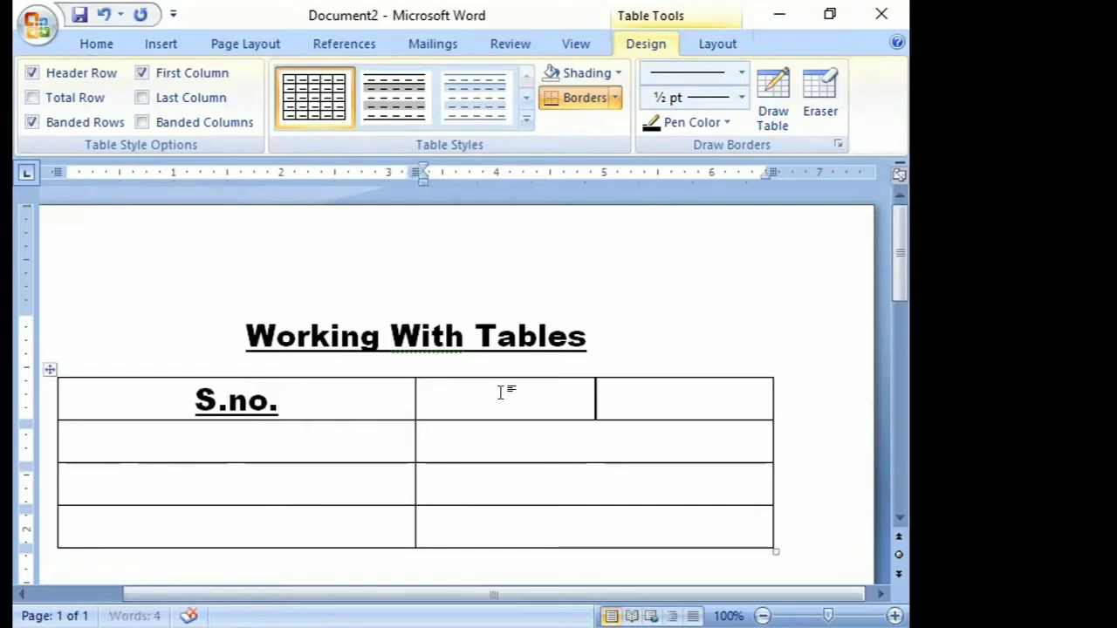
text(Na)
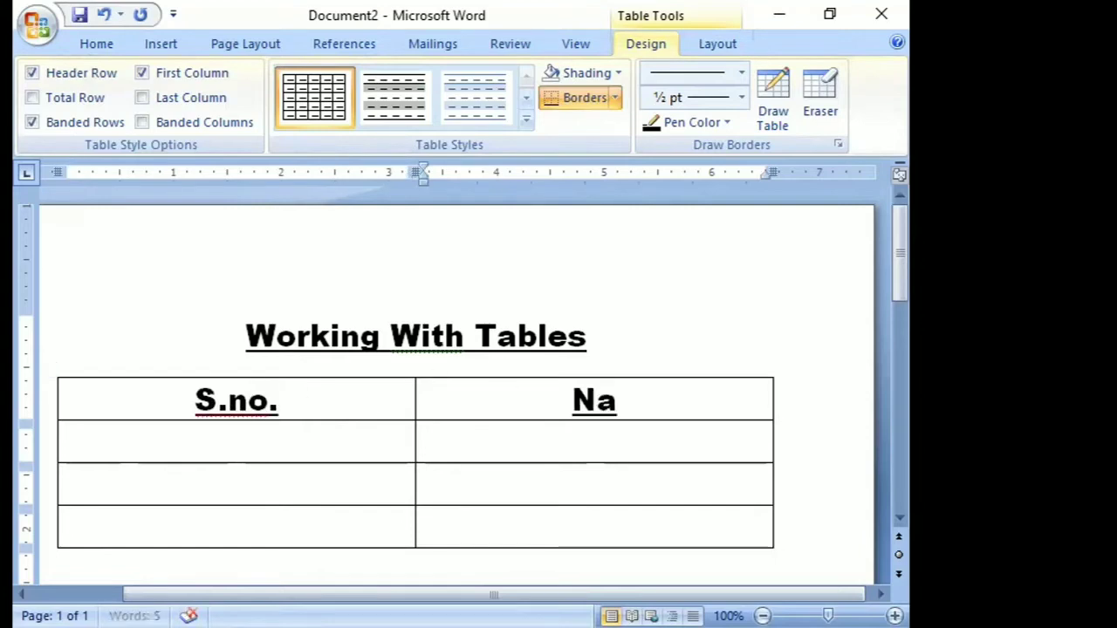
text(me)
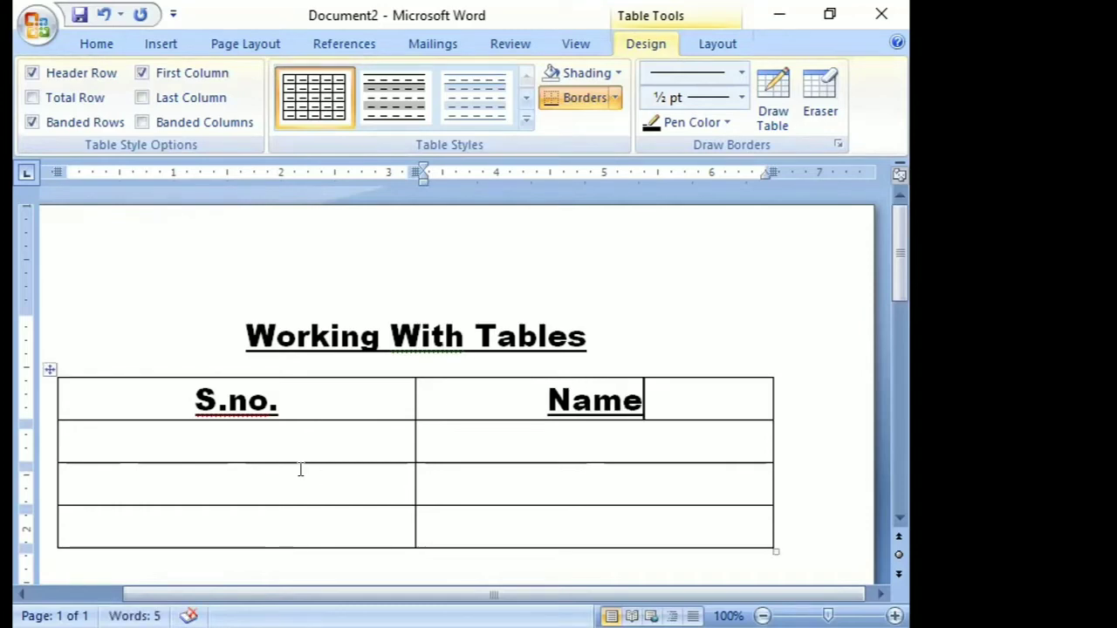
Turn off underline, set 14-point size, and enter 1 and 2 down the S.no. column
click(272, 443)
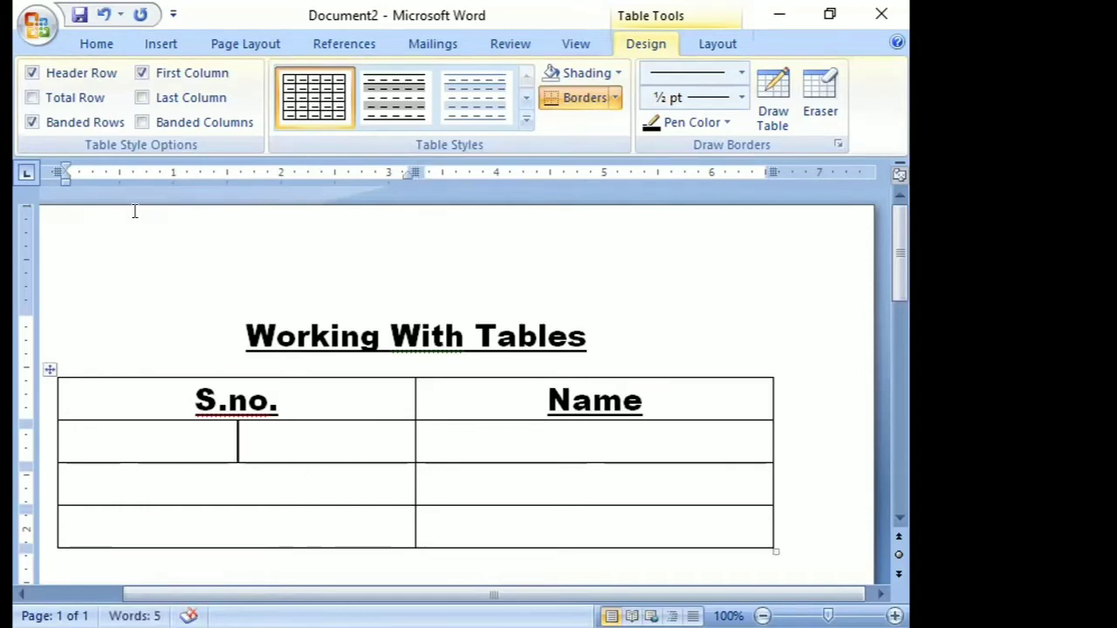
click(109, 46)
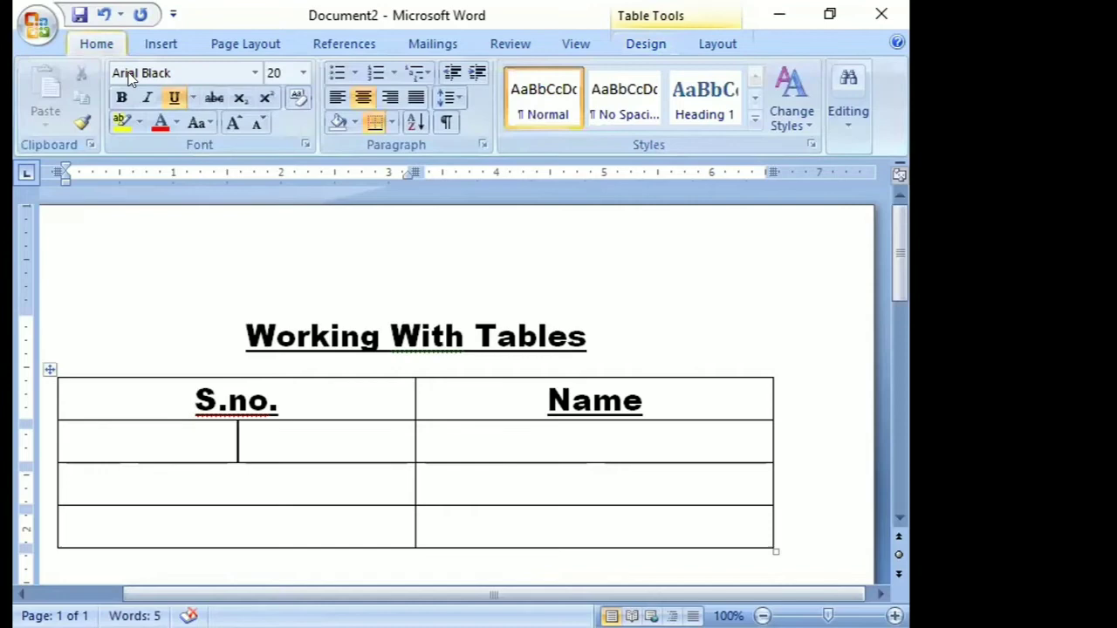
click(174, 98)
click(302, 73)
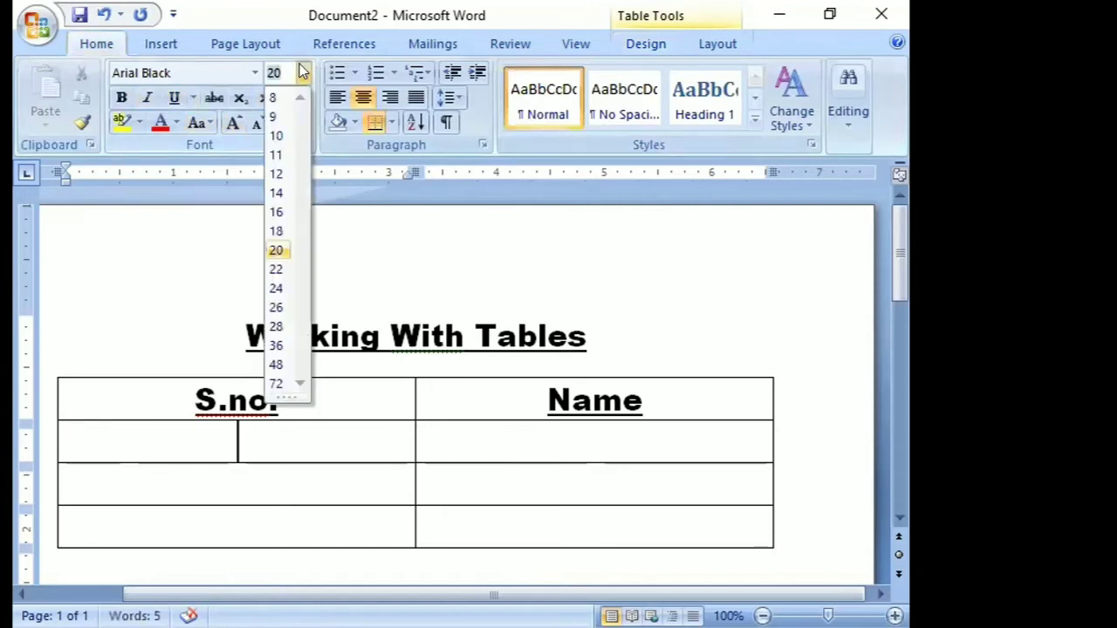
click(276, 192)
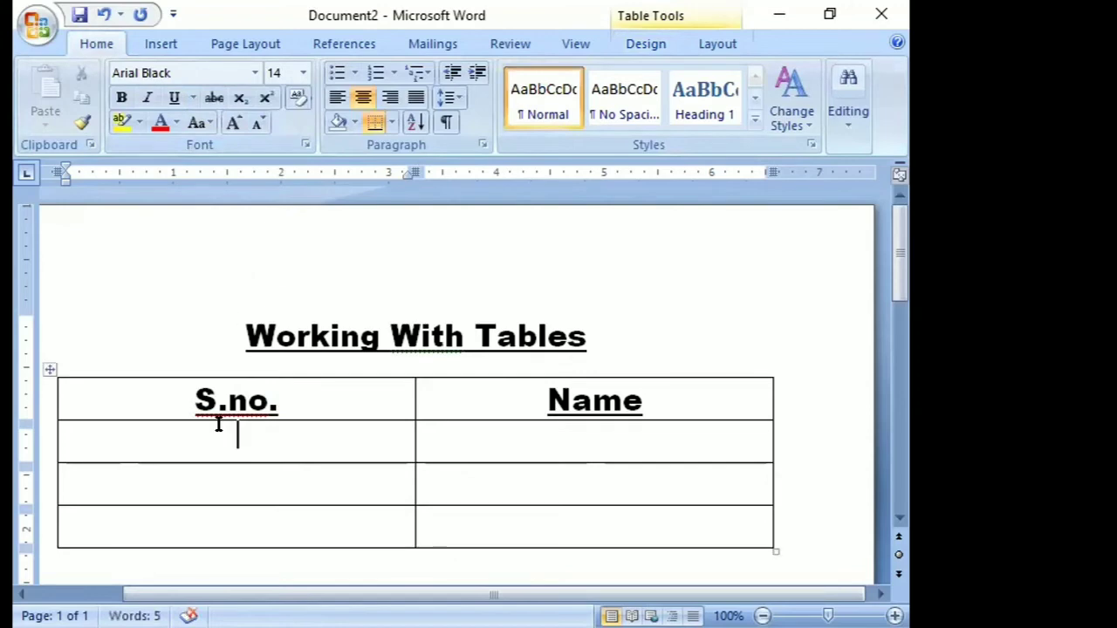
text(1)
key(Down)
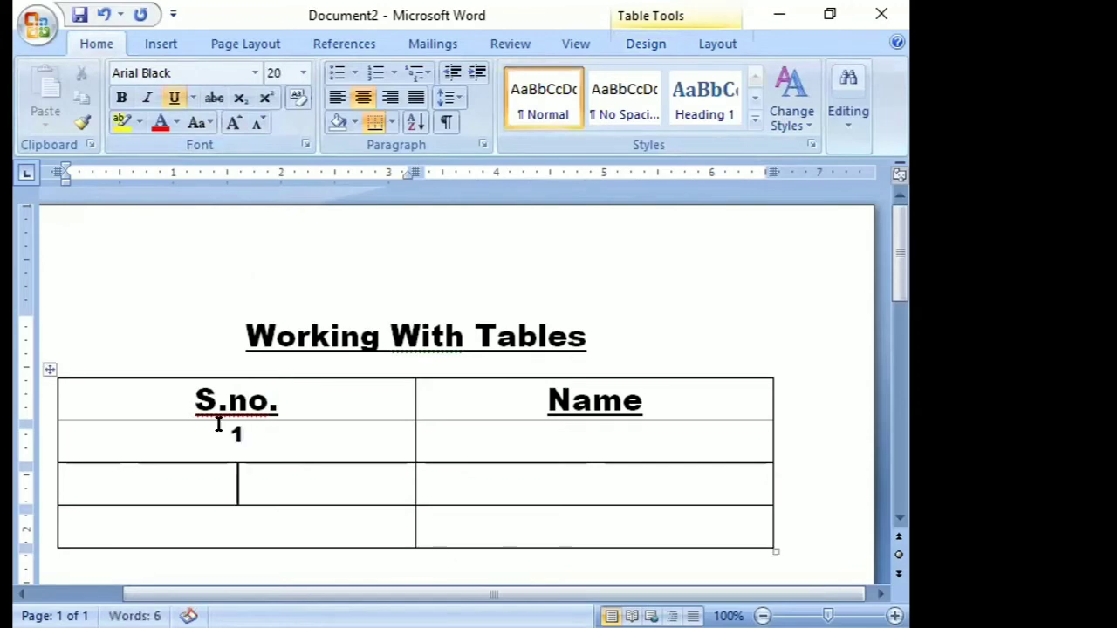
text(2)
key(Down)
Enter 3 in the last S.no. cell and remove the underline from 2 and 3
text(3)
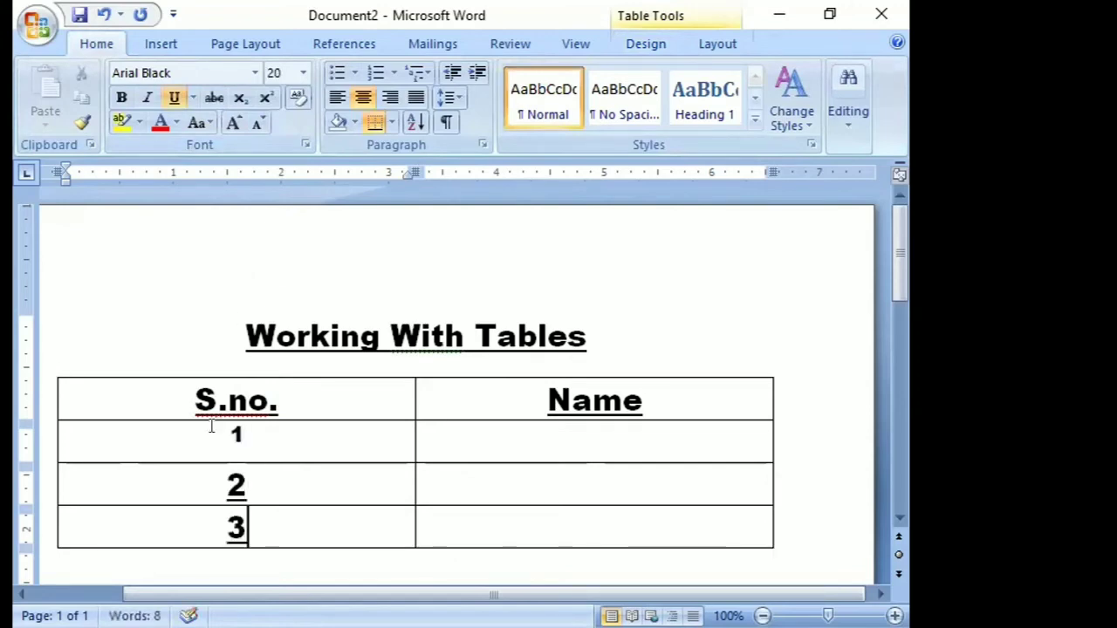
click(210, 471)
drag(210, 472, 250, 494)
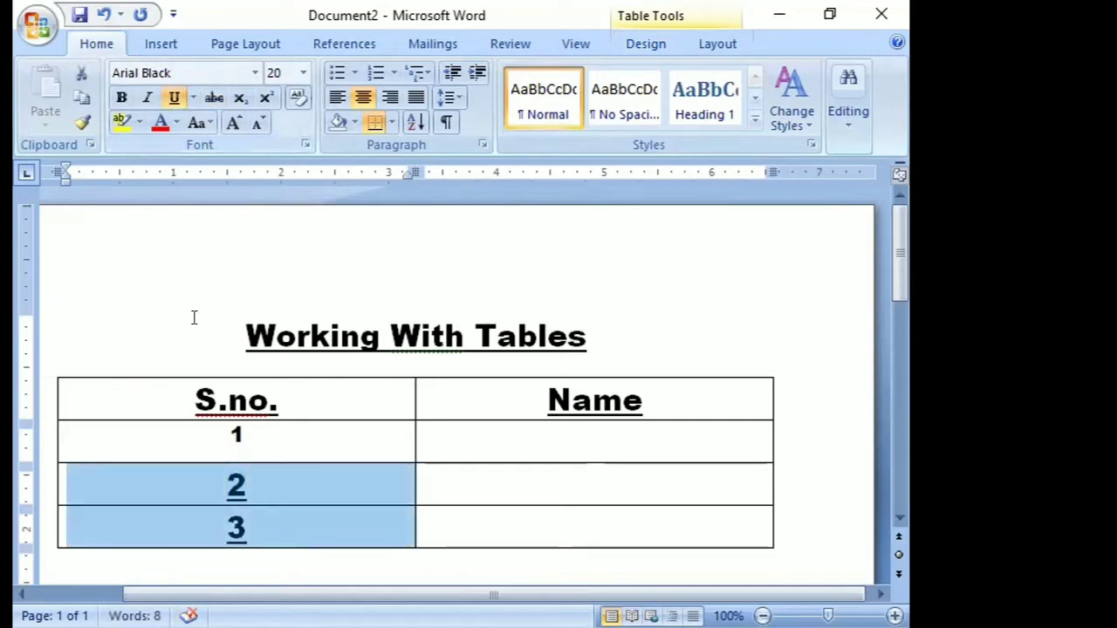
click(200, 479)
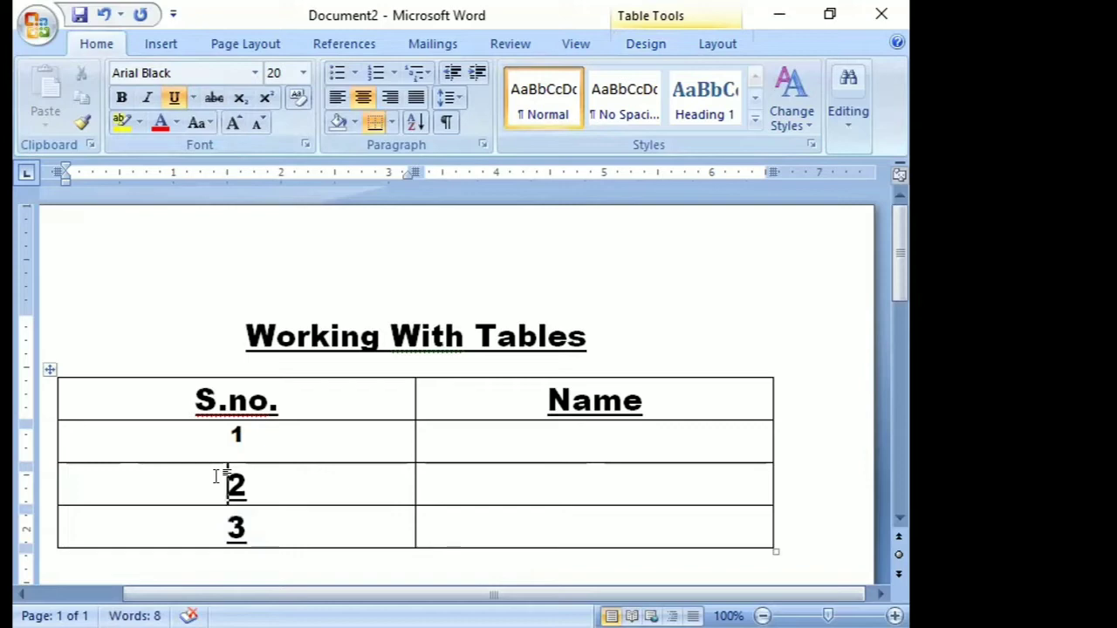
mouse_move(215, 476)
mouse_down()
mouse_move(249, 487)
mouse_move(254, 515)
mouse_up()
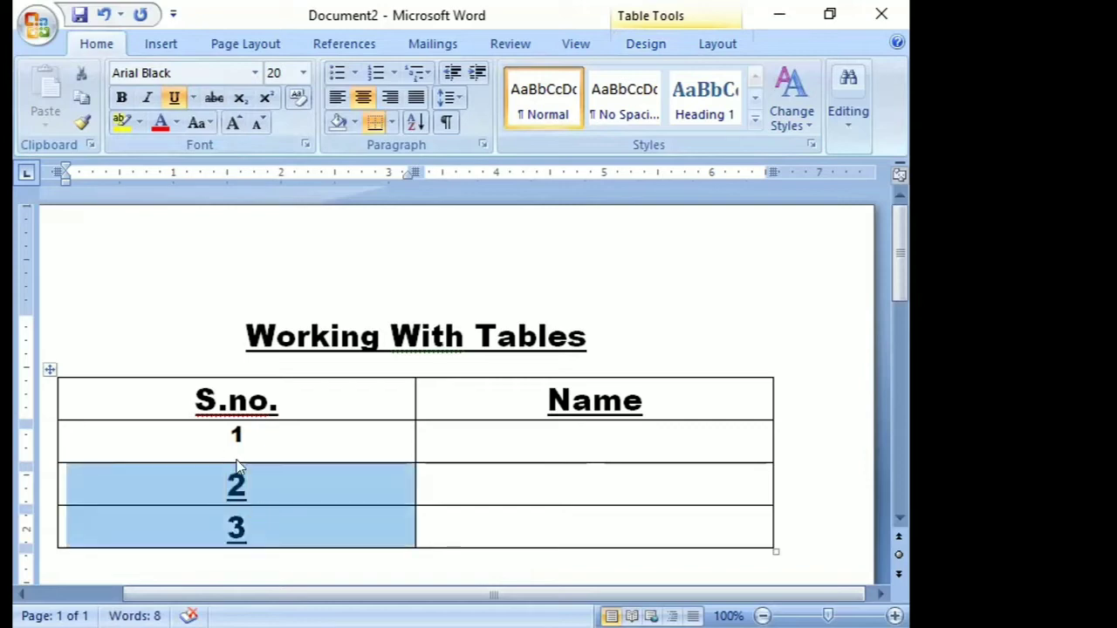
click(173, 97)
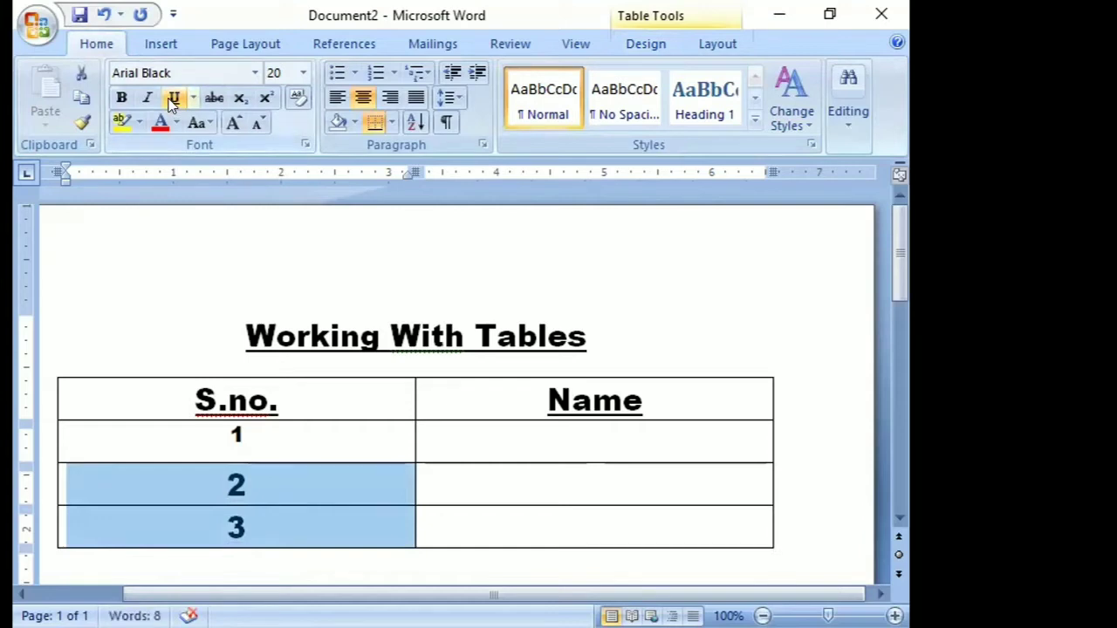
click(303, 73)
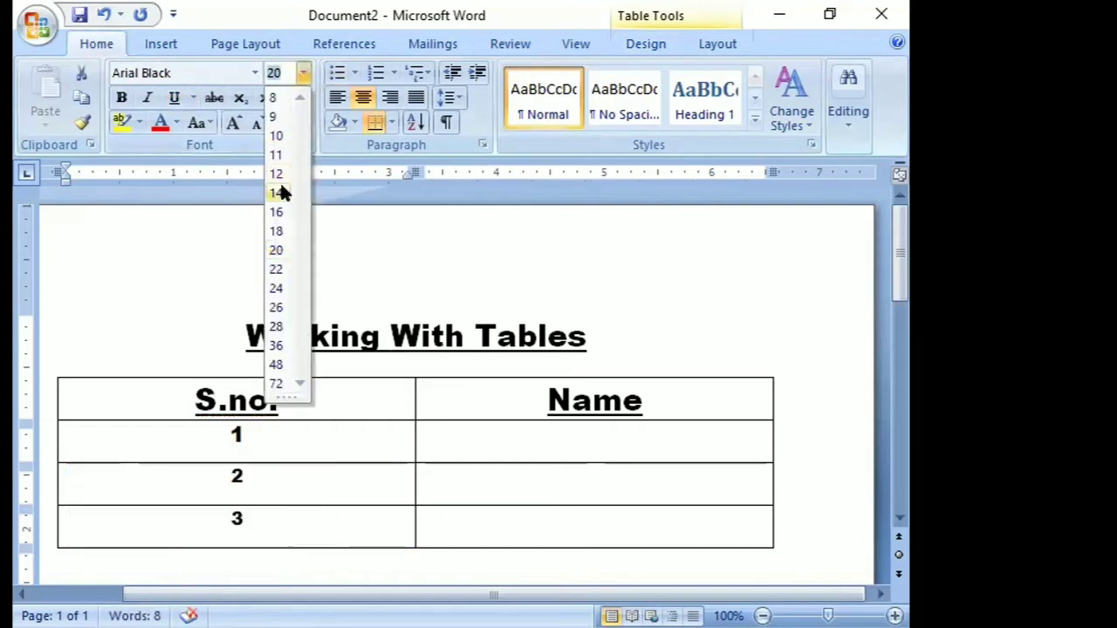
click(557, 449)
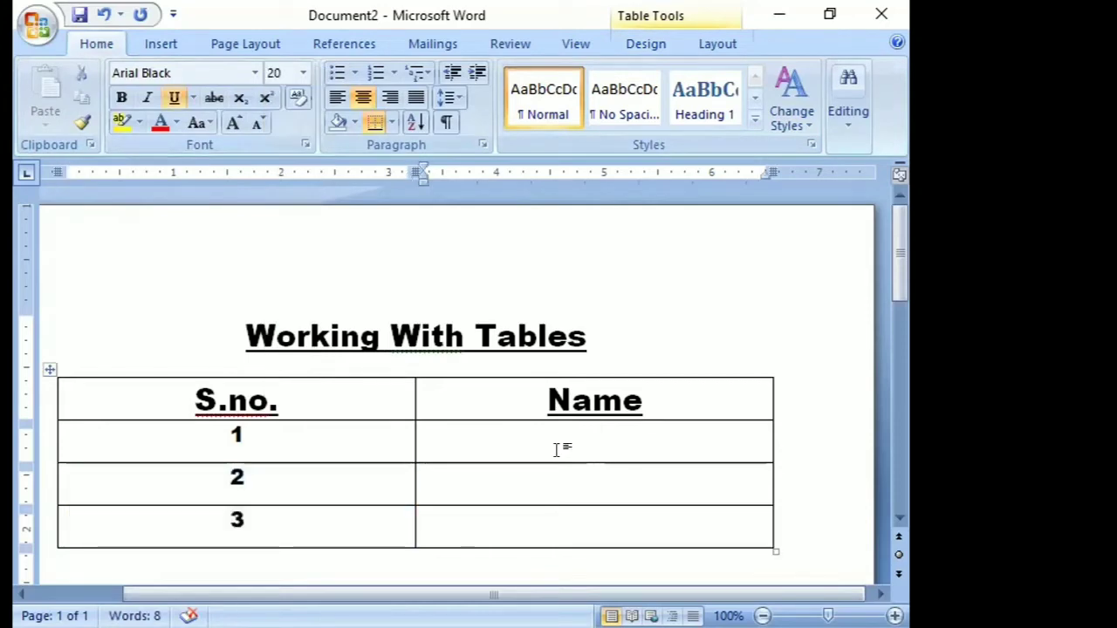
Type Ram, Radha and Sita into the three Name cells and select them
text(Ram)
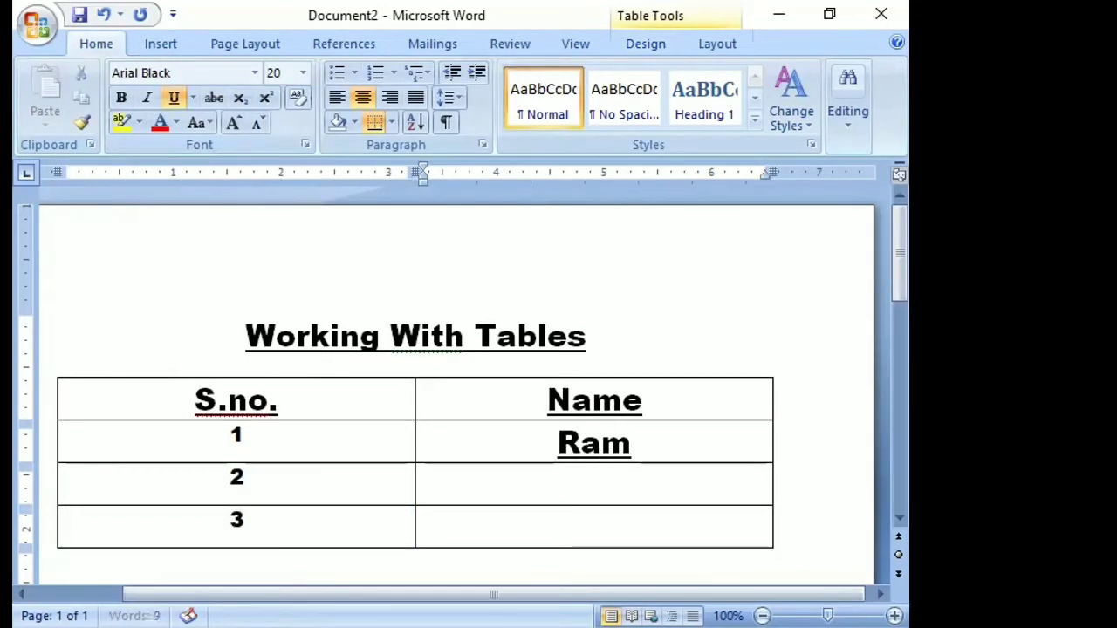
click(566, 482)
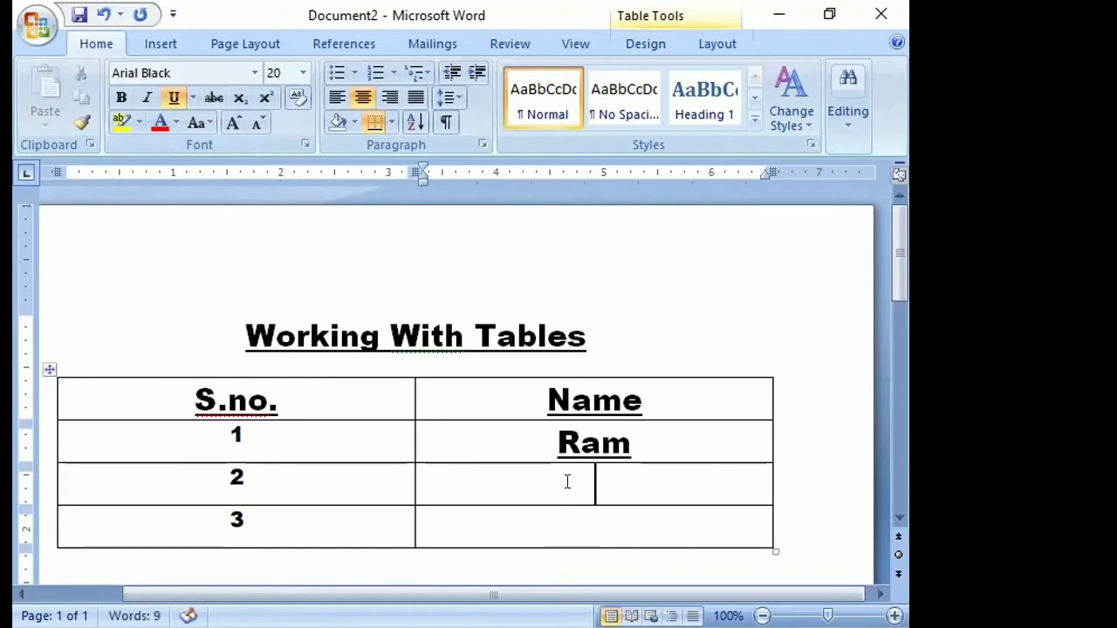
text(Rad)
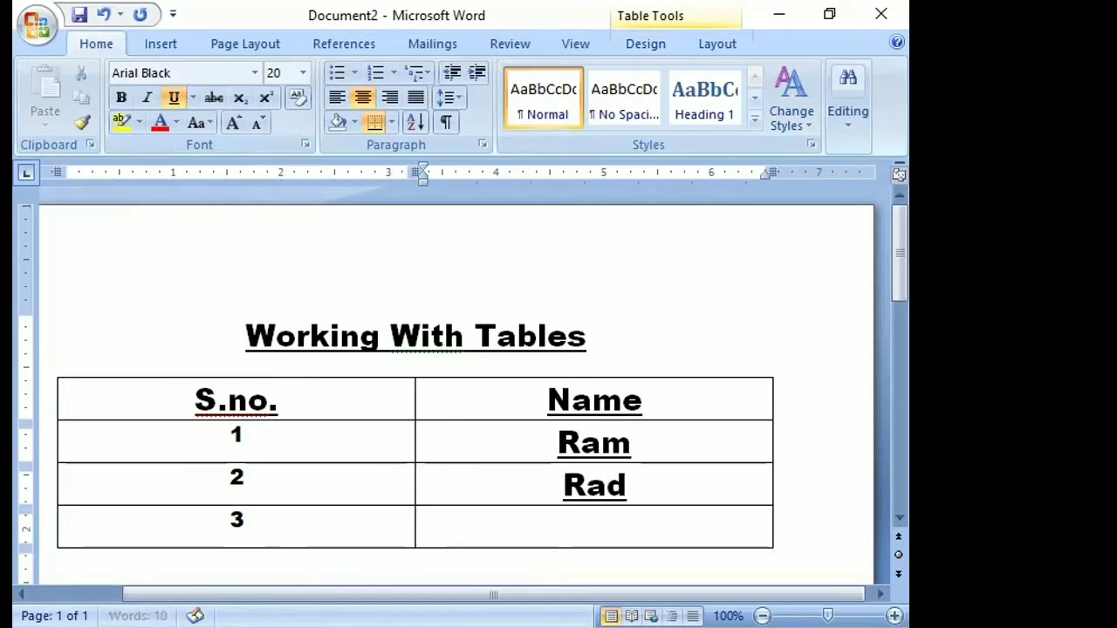
text(ha)
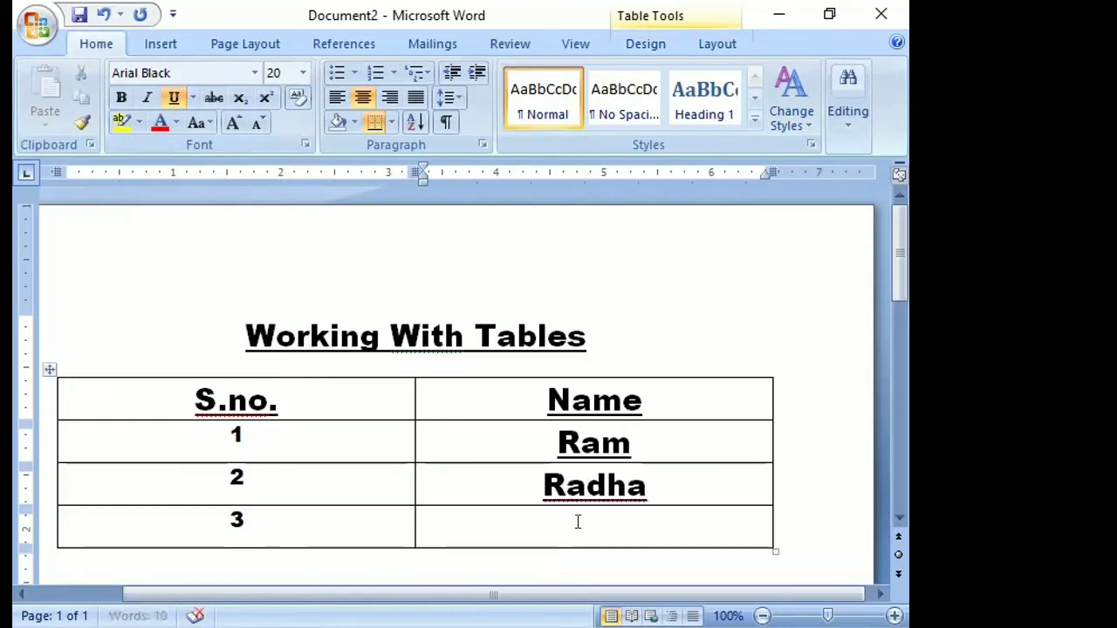
click(576, 521)
text(Si)
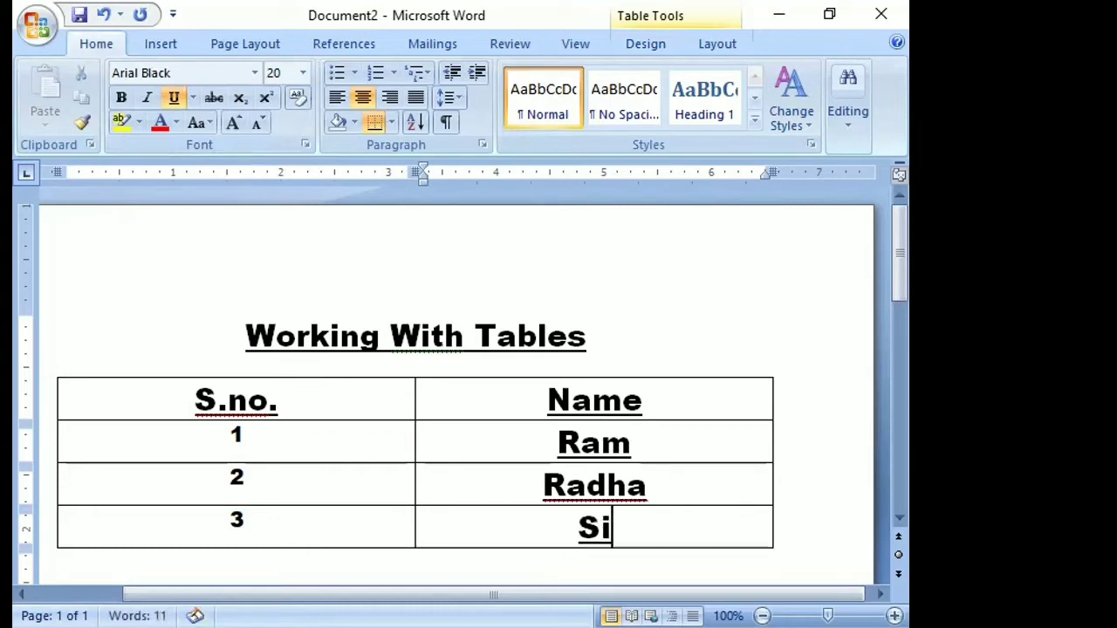
text(ta)
drag(588, 512, 588, 461)
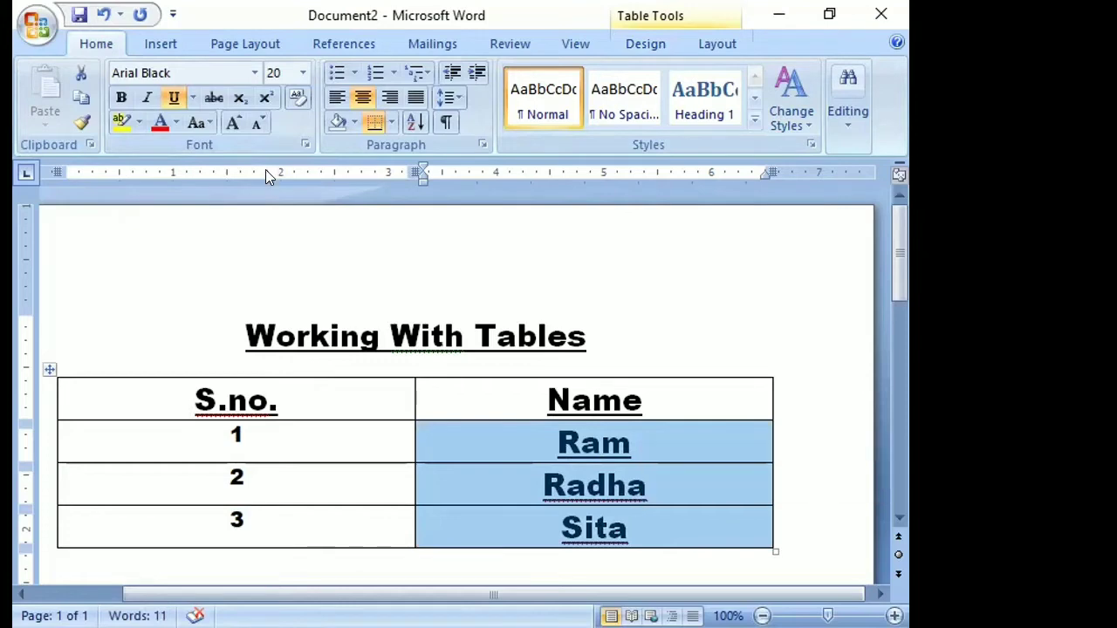
Remove the underline from Ram, Radha and Sita and set them to 14 point
click(176, 97)
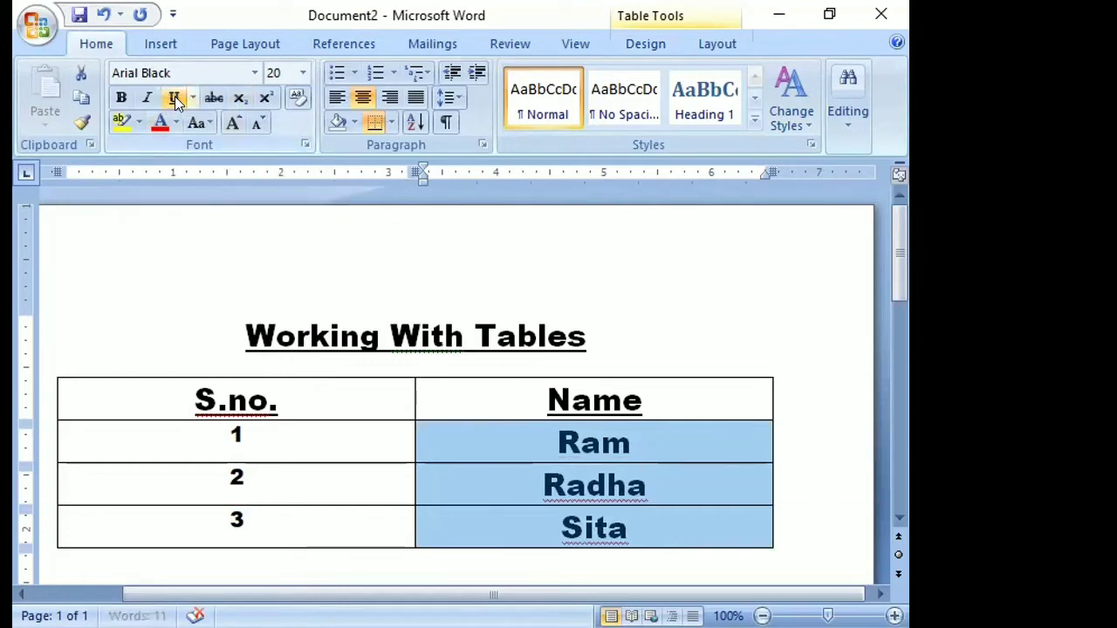
click(302, 73)
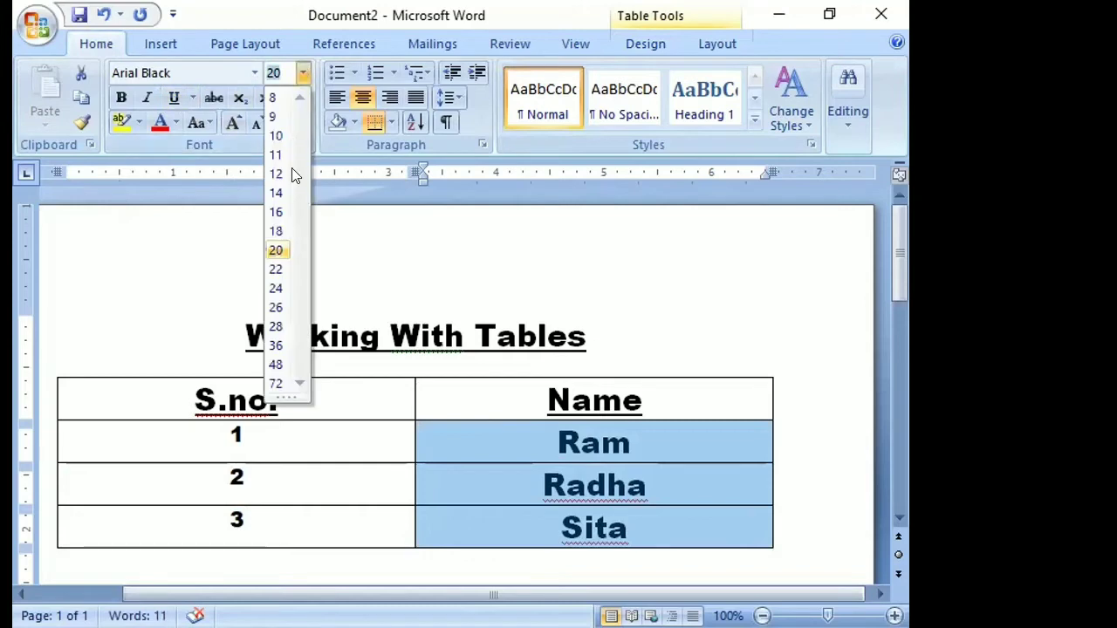
click(561, 533)
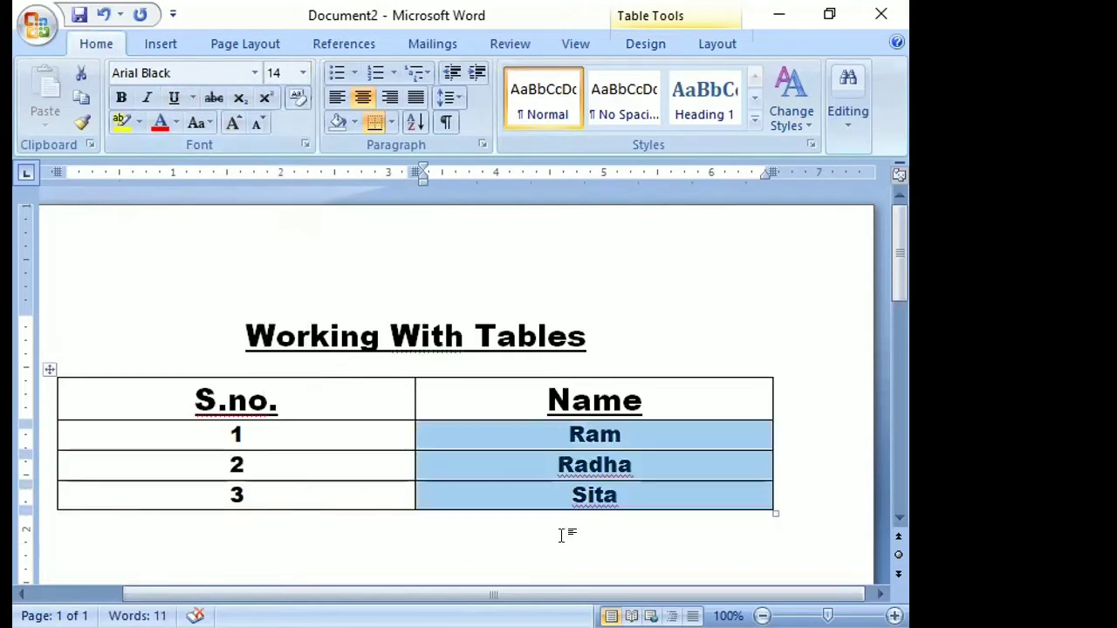
click(561, 533)
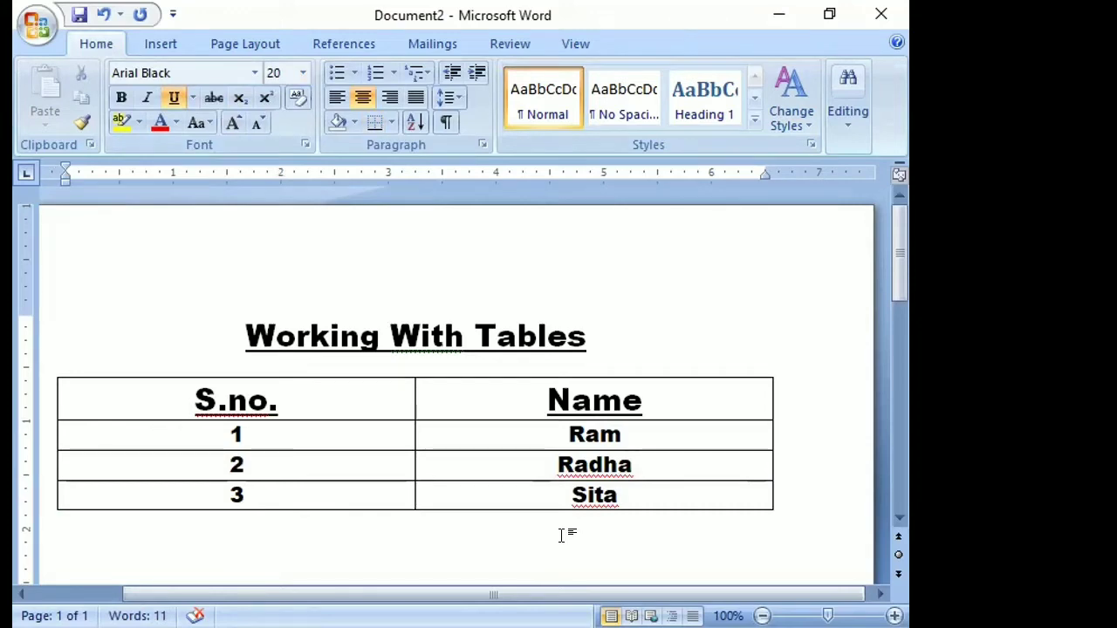
click(335, 404)
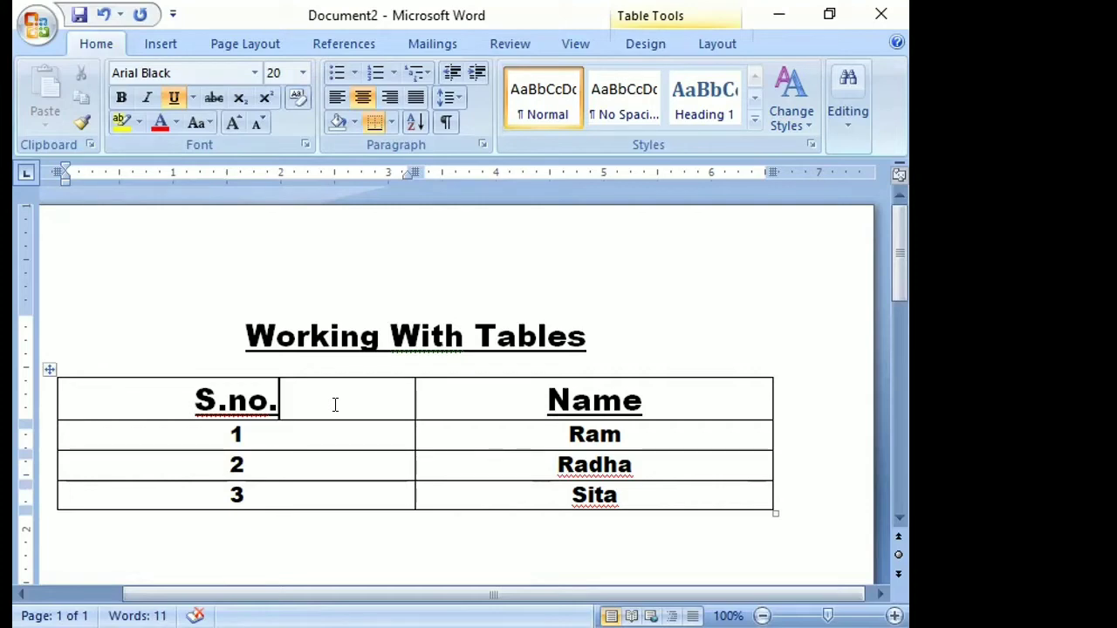
key(Right)
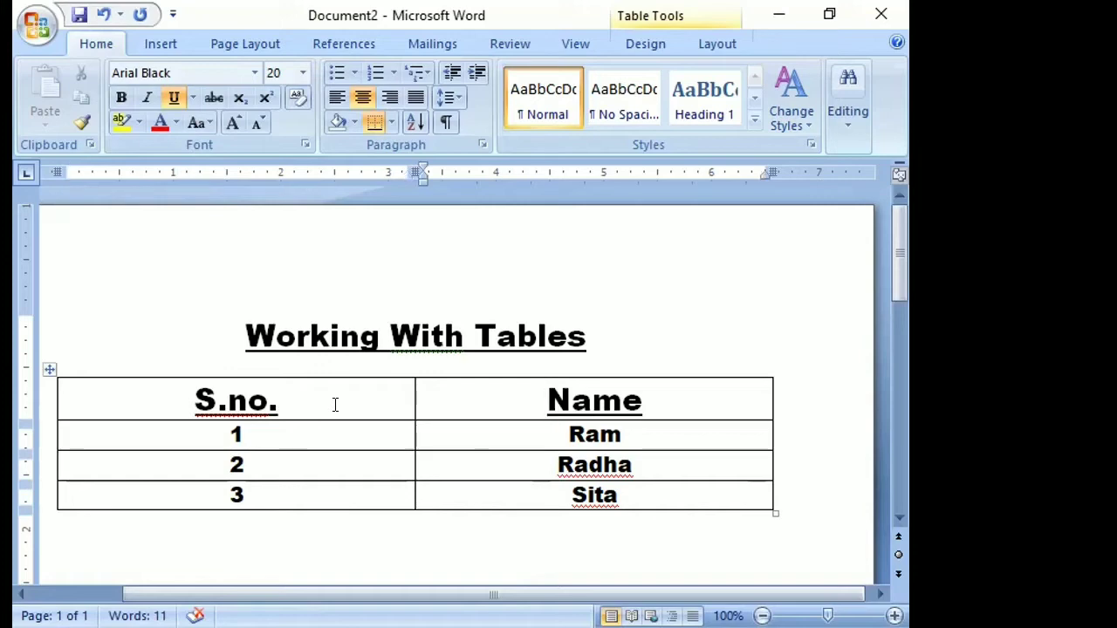
key(Down)
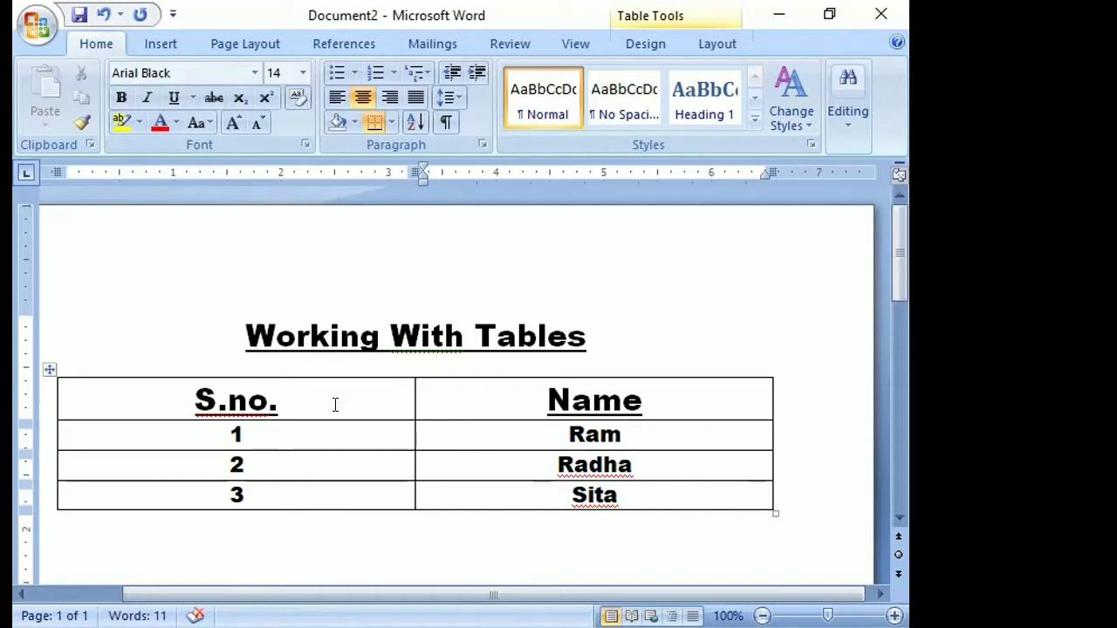
key(Left)
key(Tab)
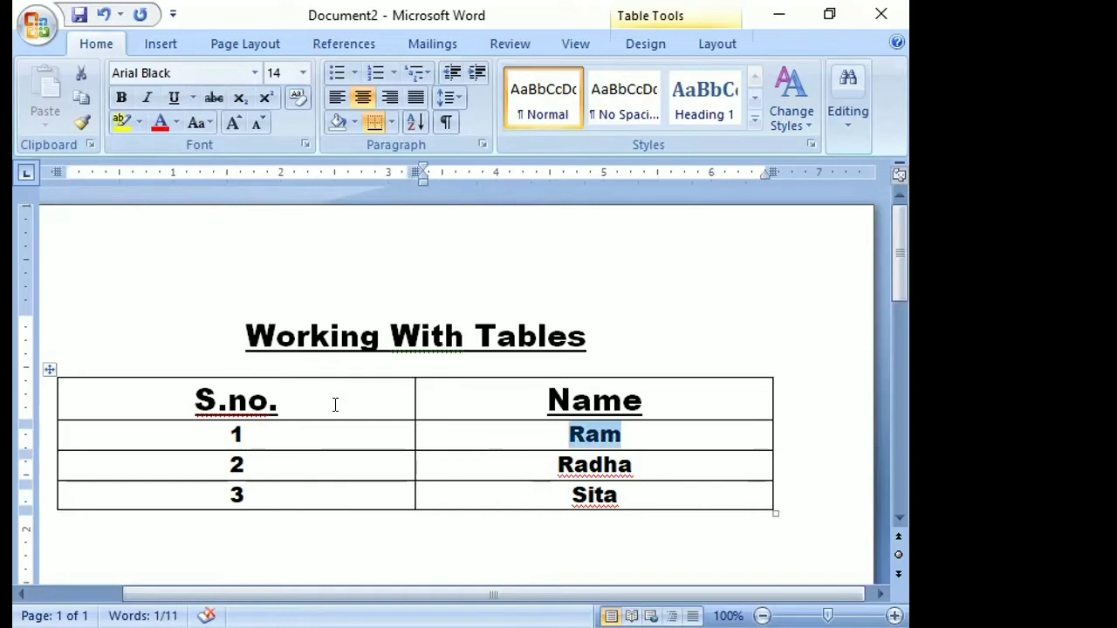
key(Right)
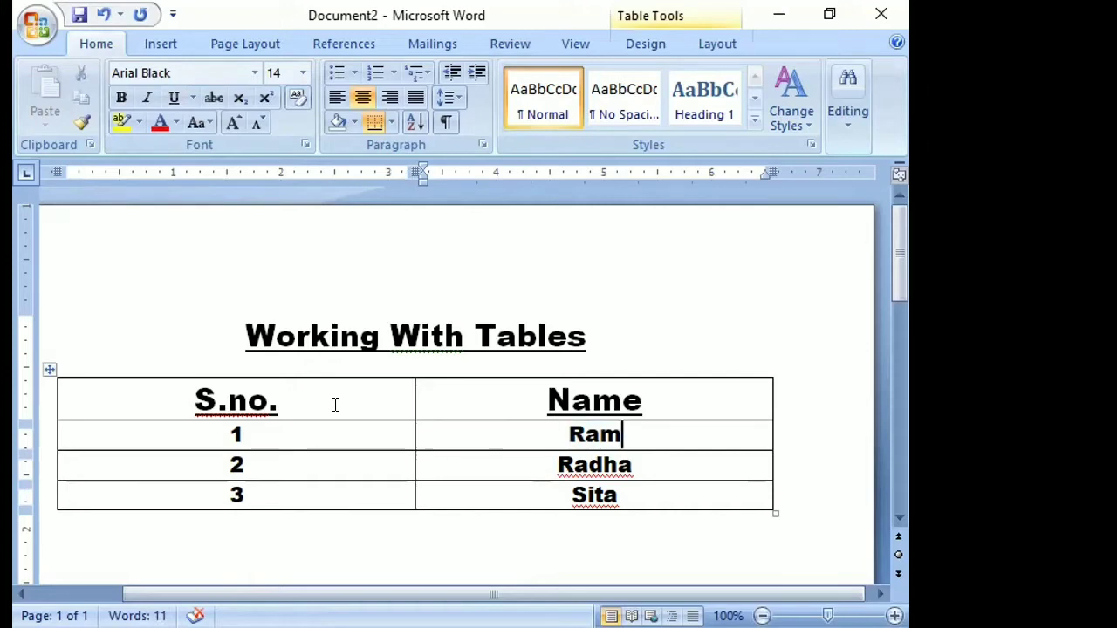
key(shift+Tab)
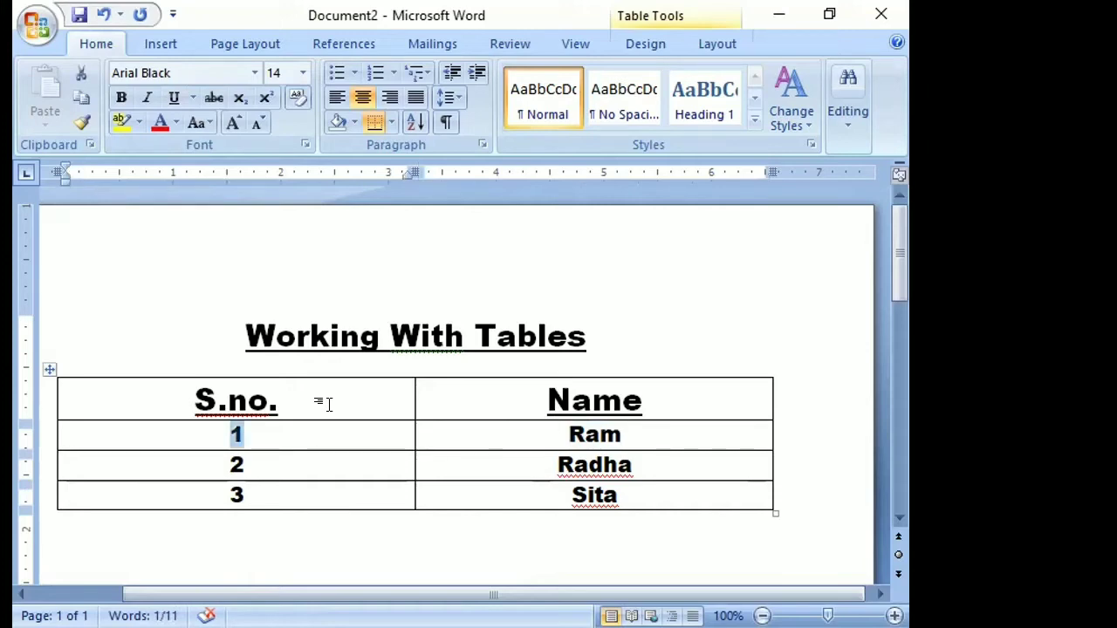
click(539, 431)
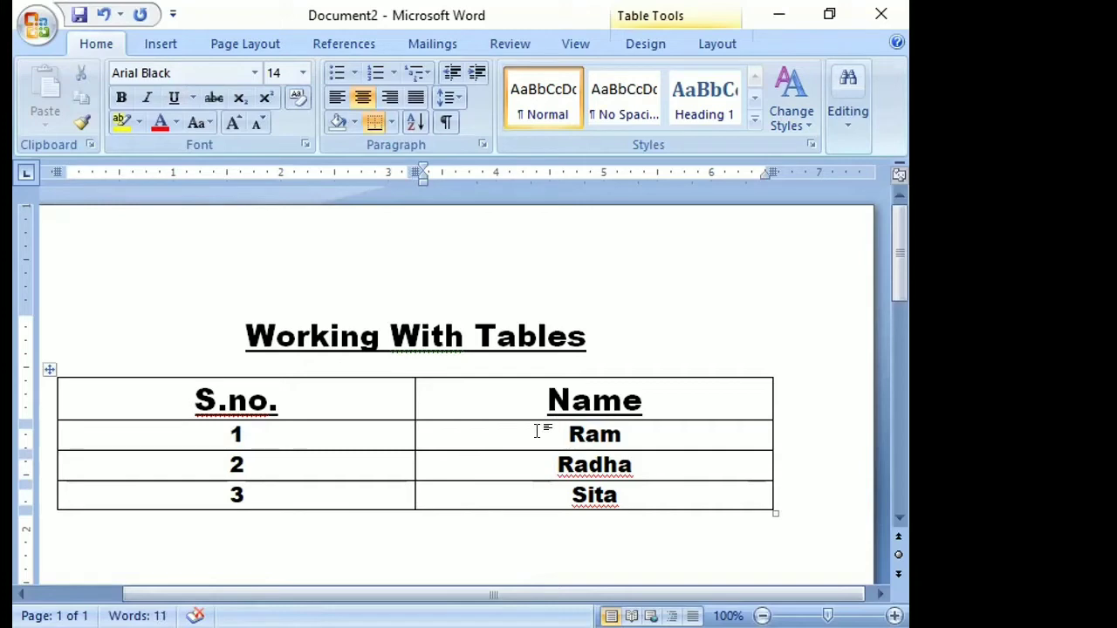
key(shift+Tab)
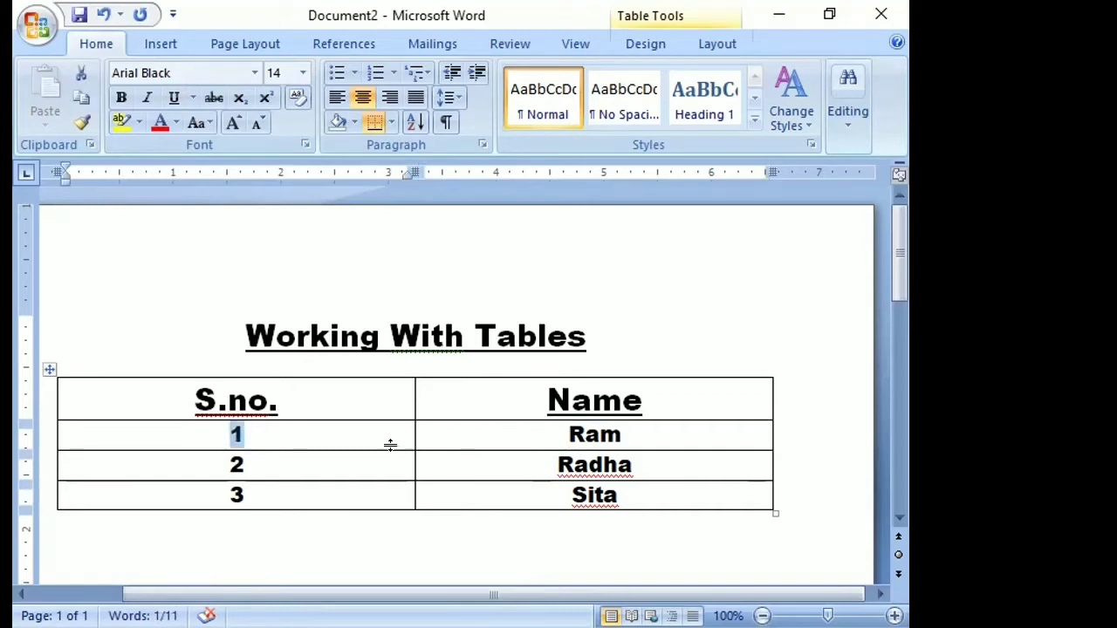
click(353, 436)
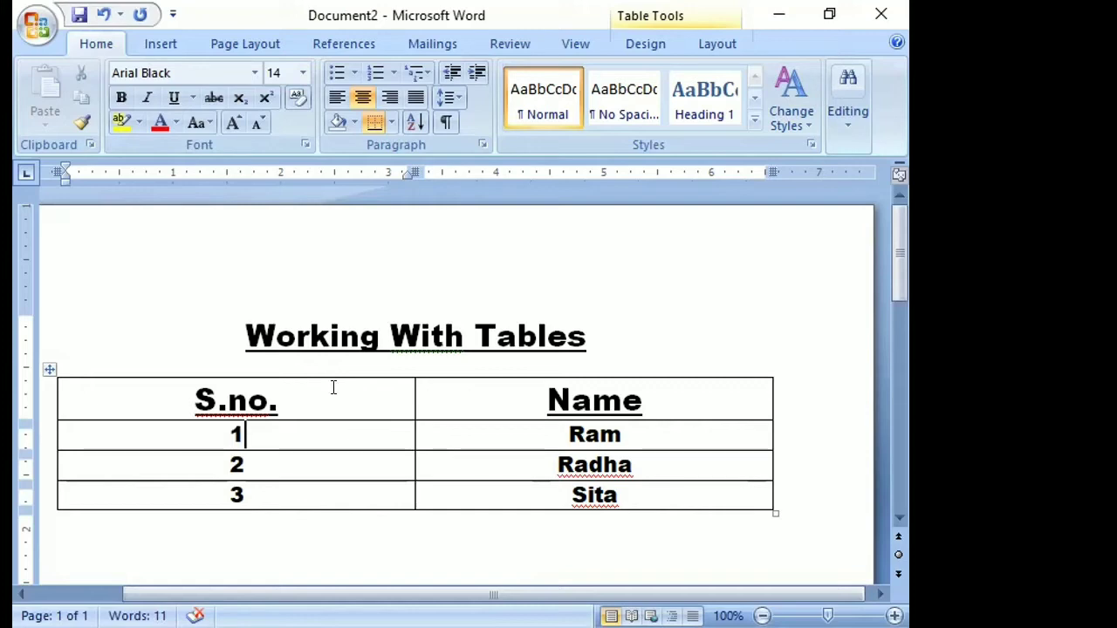
click(182, 389)
drag(182, 389, 283, 390)
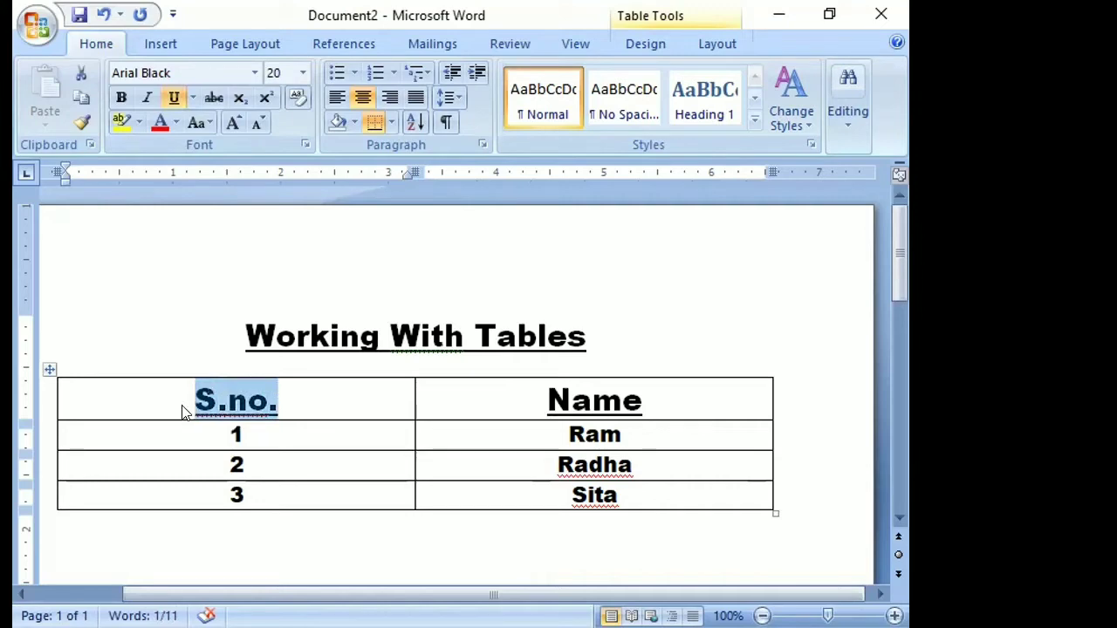
click(344, 394)
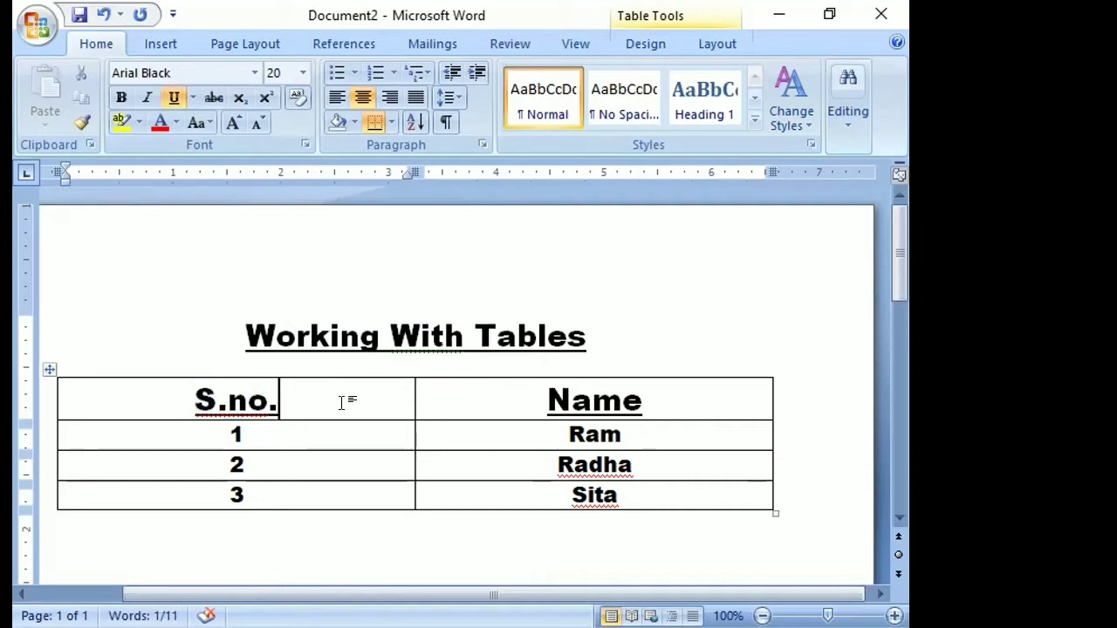
click(62, 391)
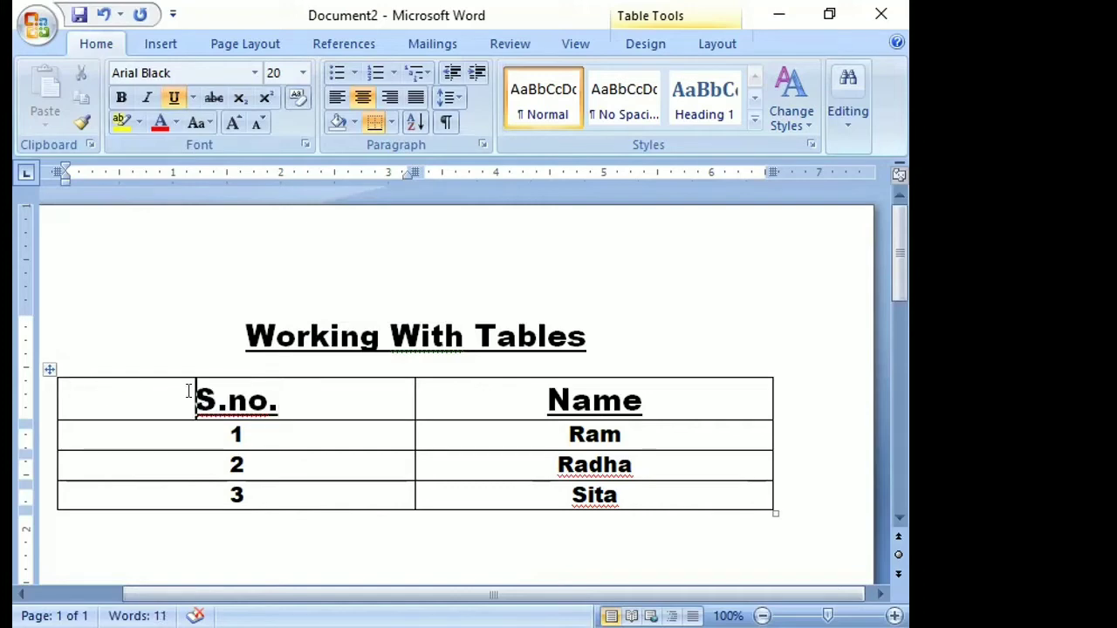
drag(188, 390, 694, 389)
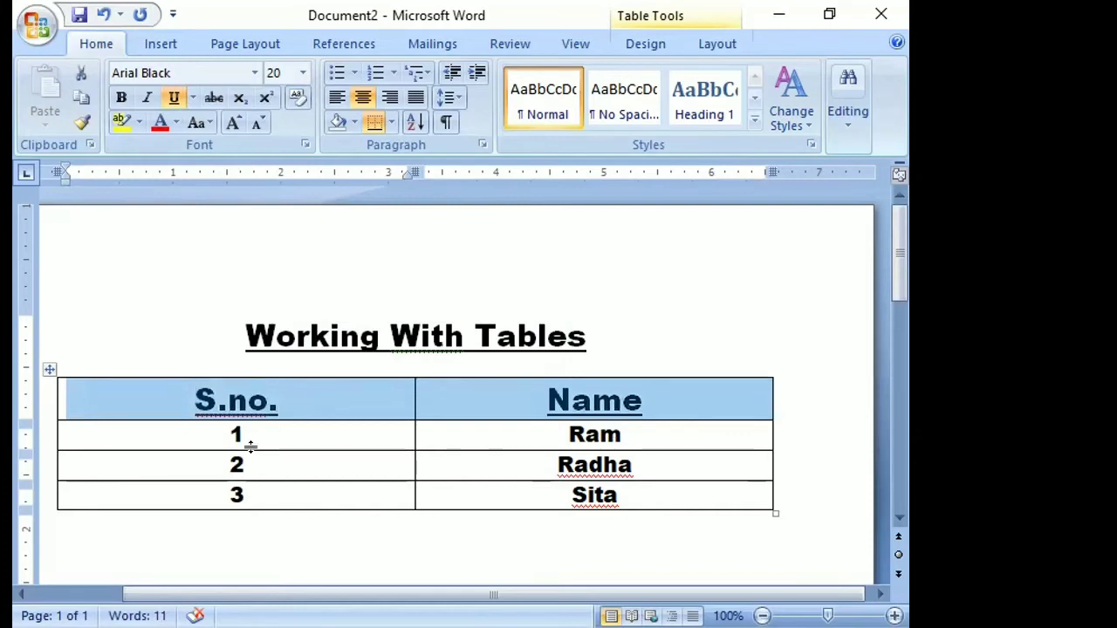
click(186, 383)
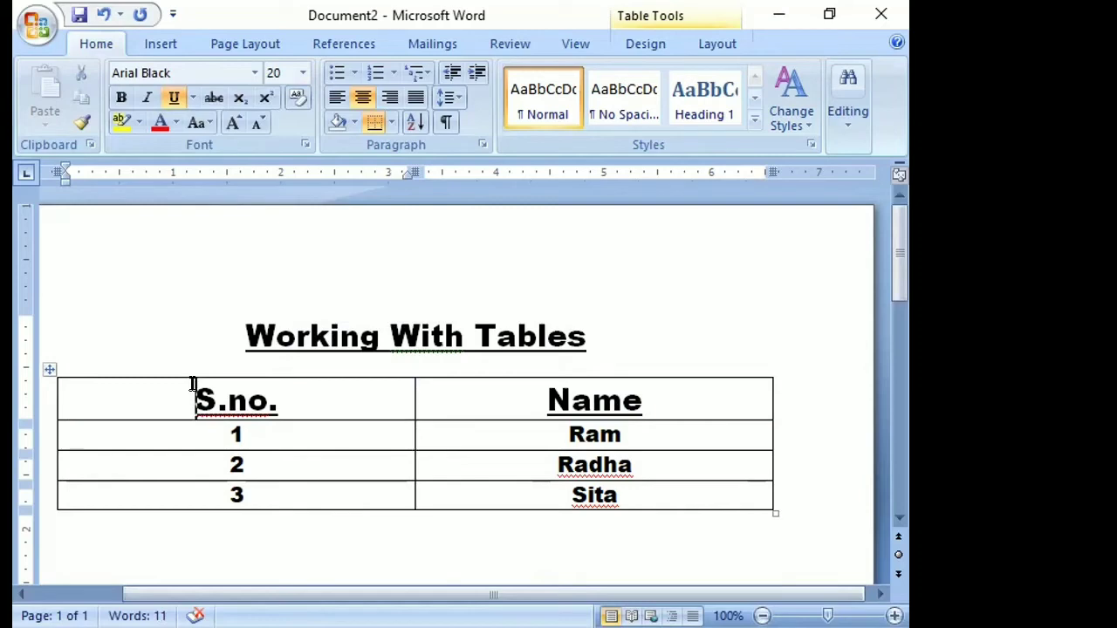
mouse_move(193, 385)
mouse_down()
mouse_move(292, 419)
mouse_move(317, 498)
mouse_move(297, 406)
mouse_move(325, 494)
mouse_up()
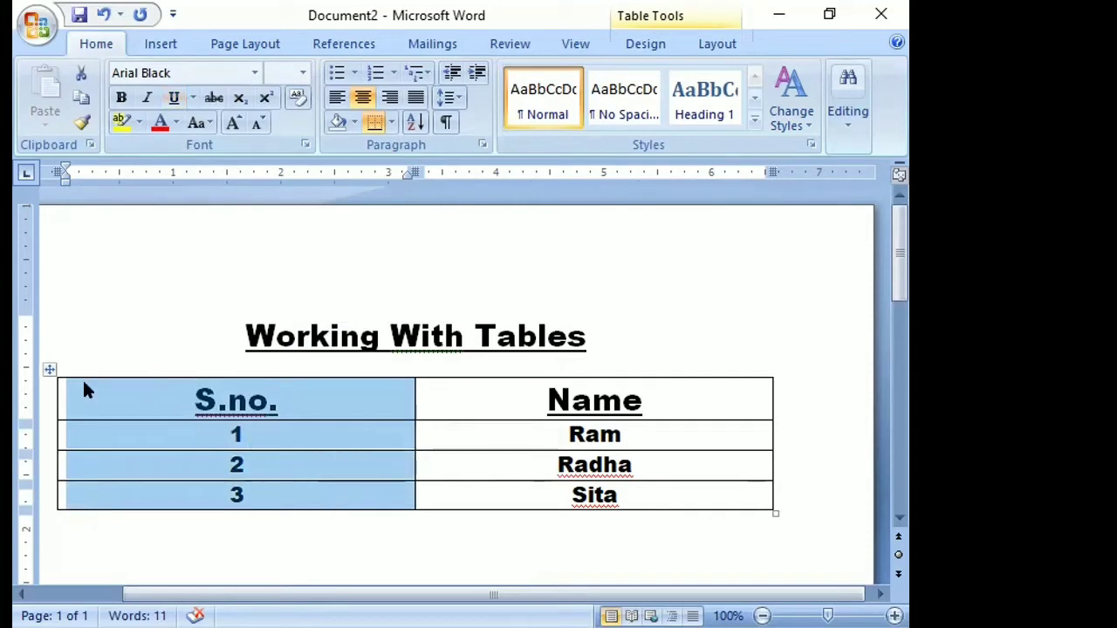
click(135, 342)
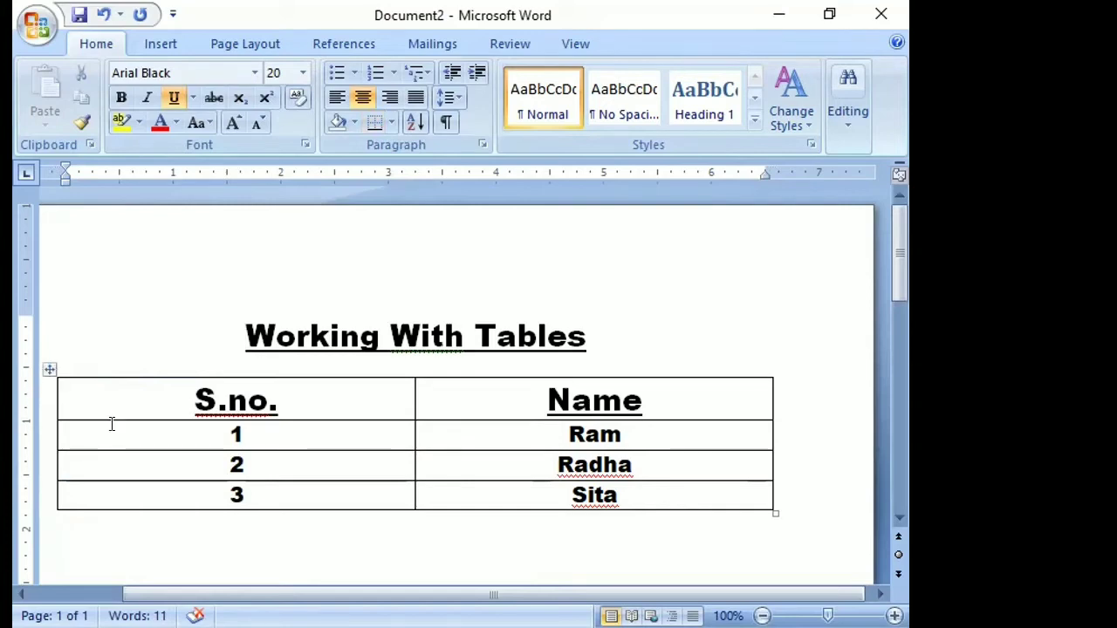
click(48, 370)
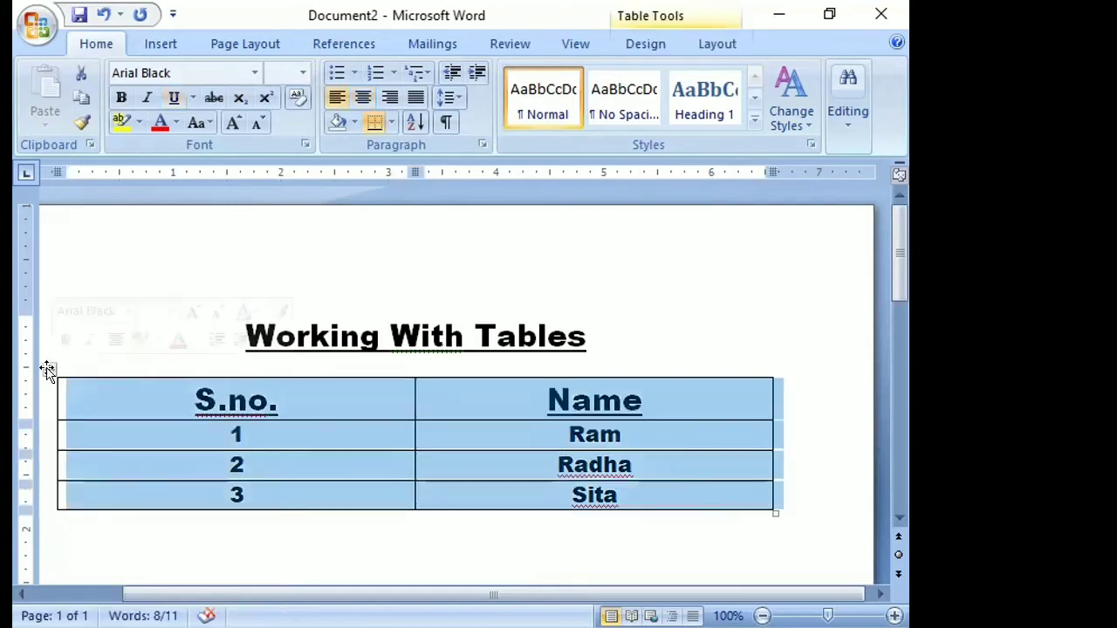
click(231, 436)
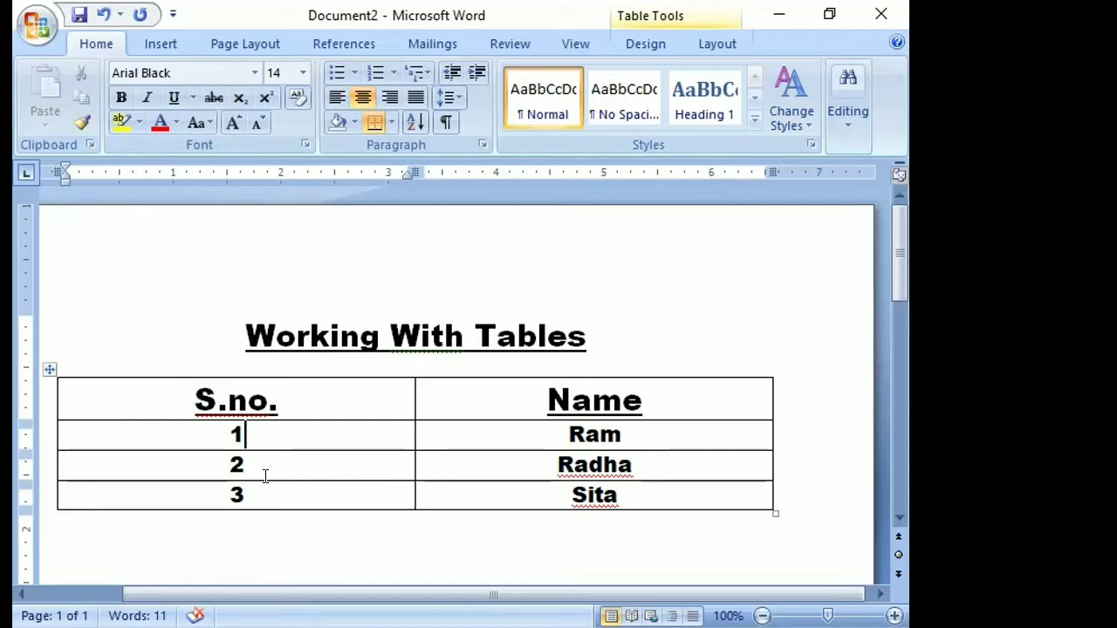
Insert an empty row below the row numbered 1 from the table Layout options
click(717, 35)
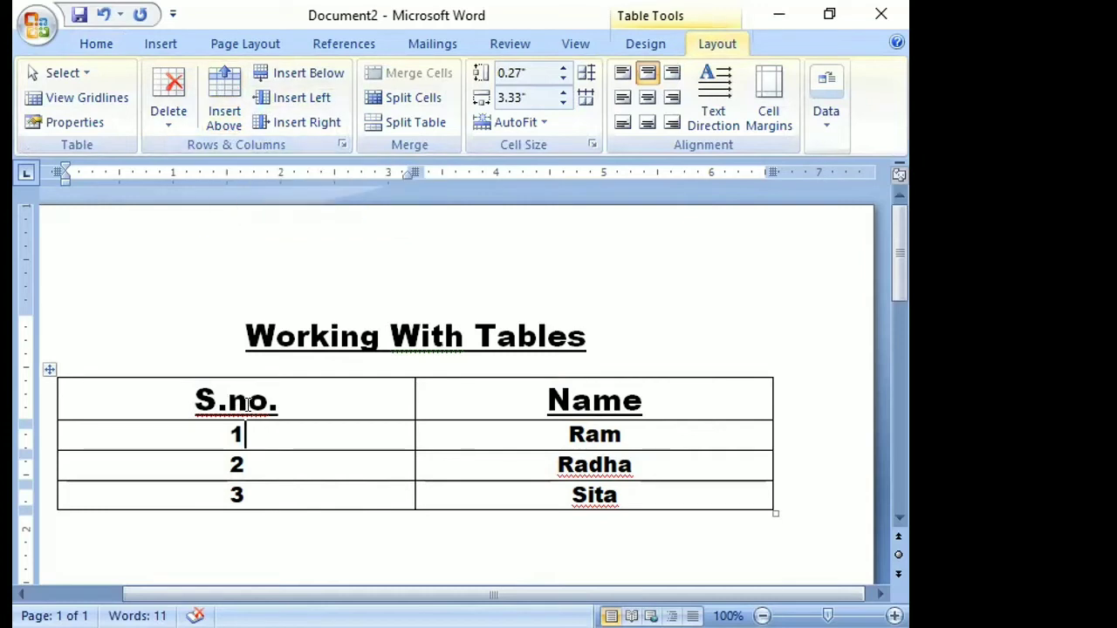
click(293, 73)
click(258, 471)
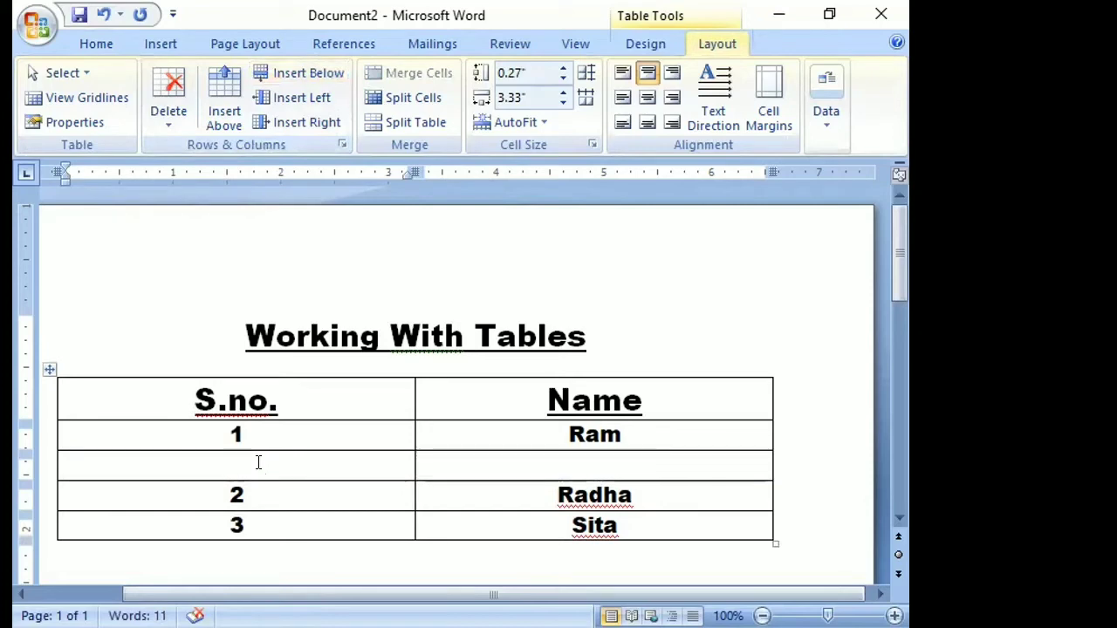
click(206, 484)
click(247, 494)
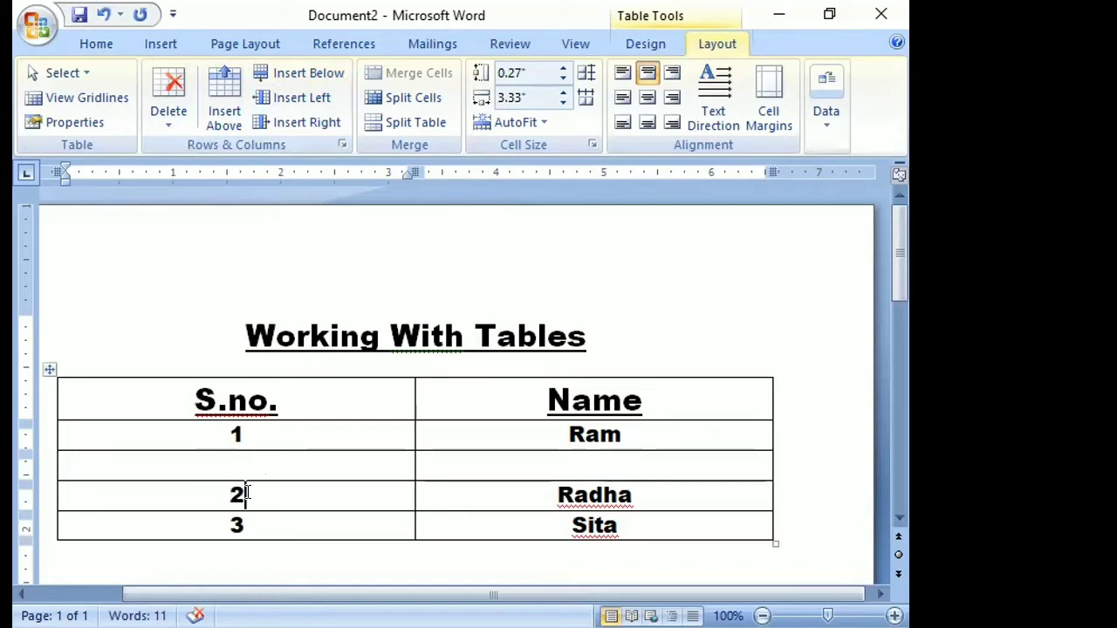
click(494, 493)
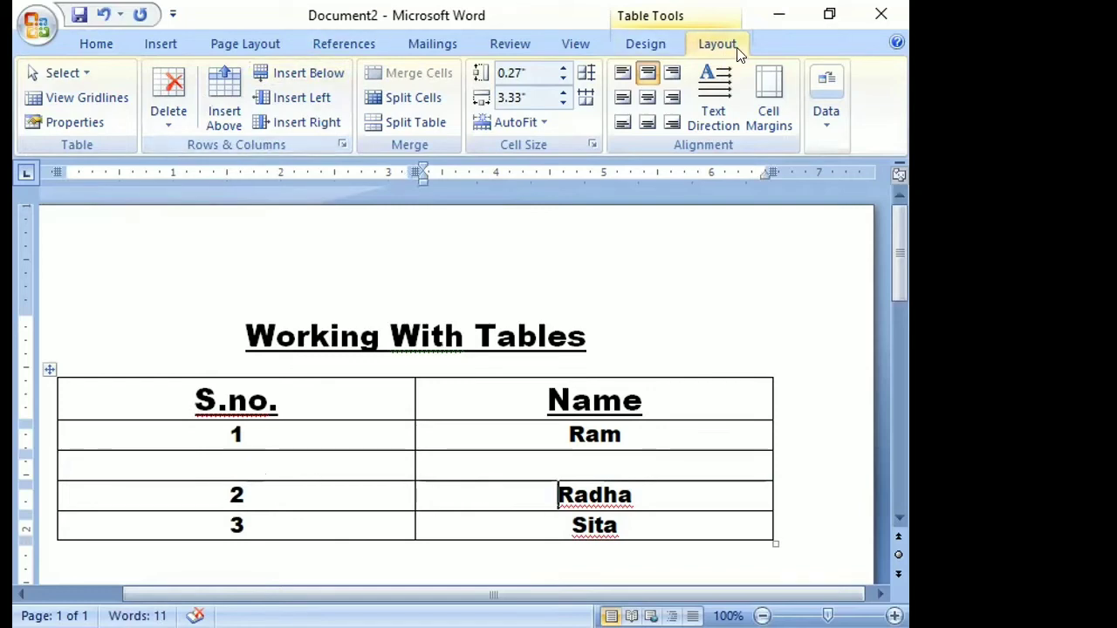
Delete the original row containing 2 and Radha
click(165, 114)
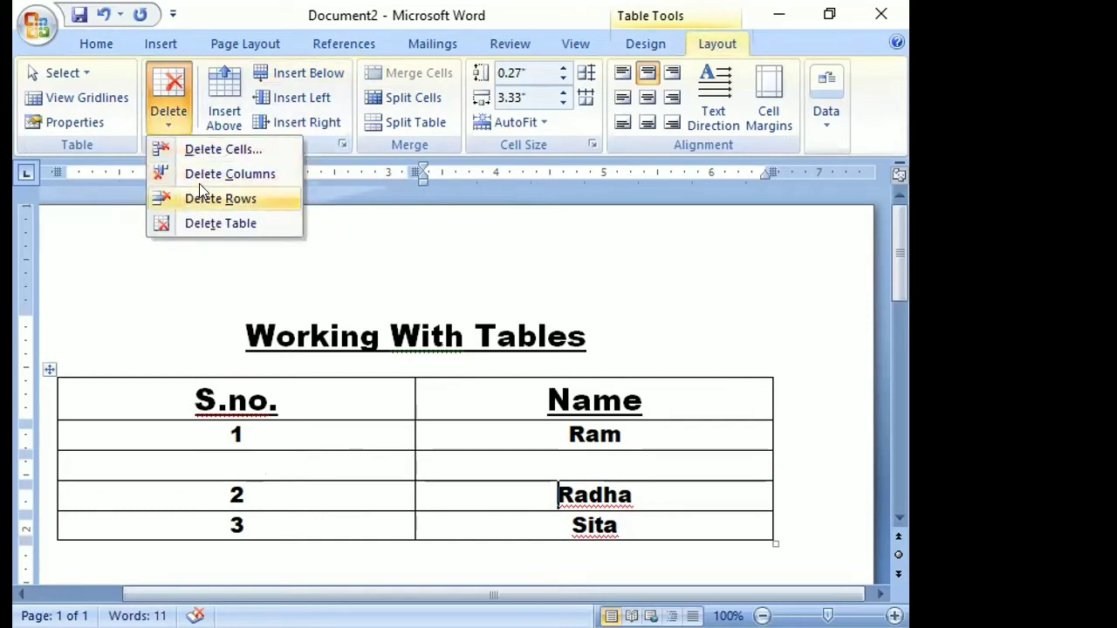
click(274, 492)
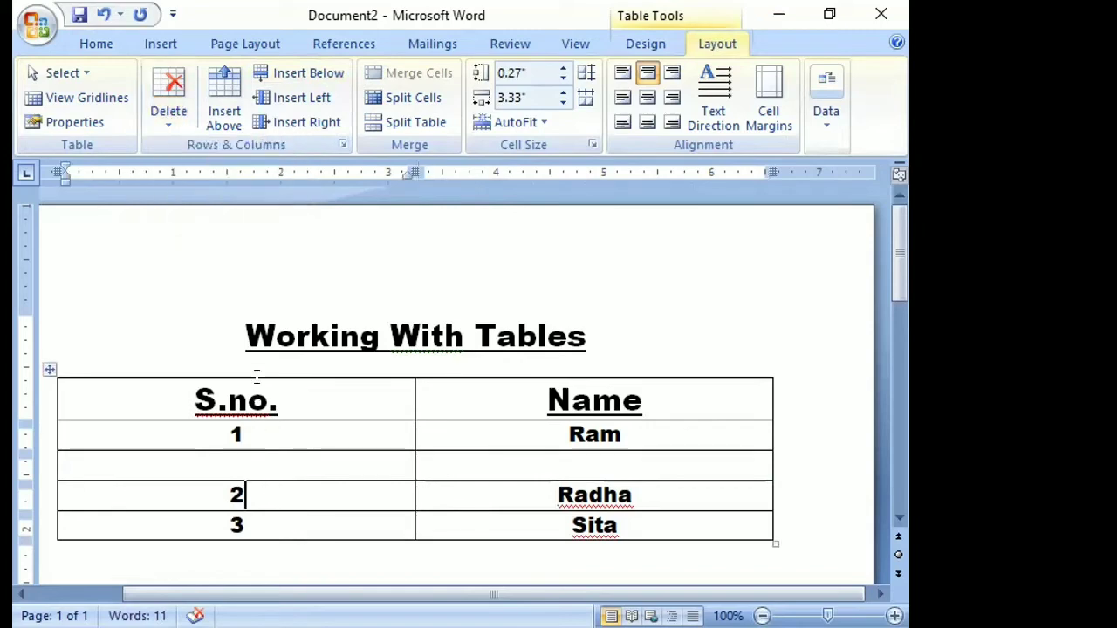
click(166, 108)
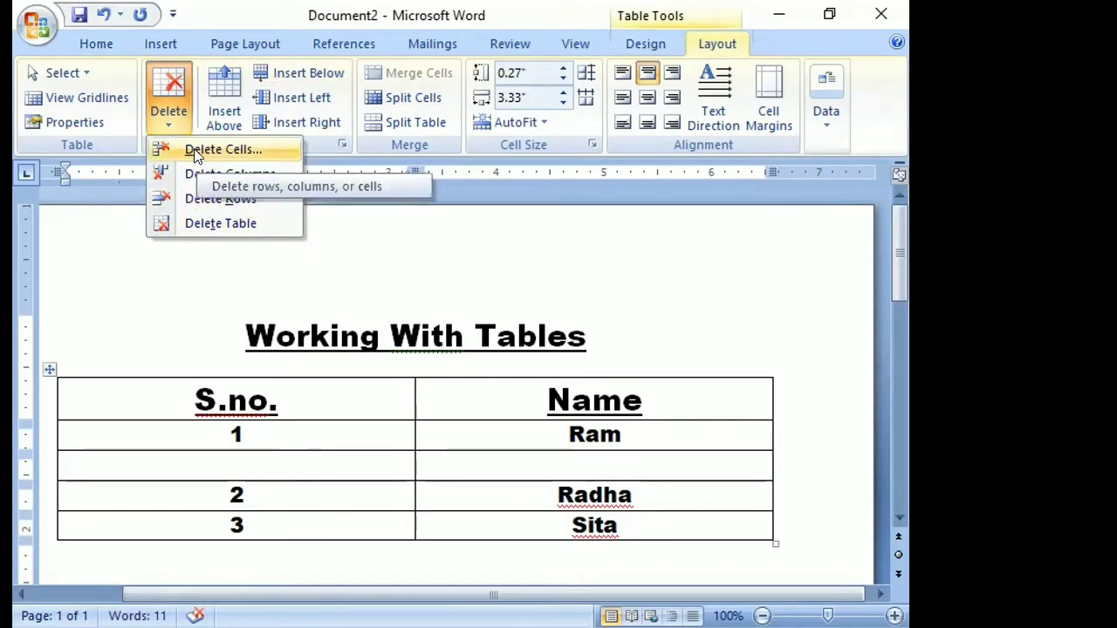
click(197, 198)
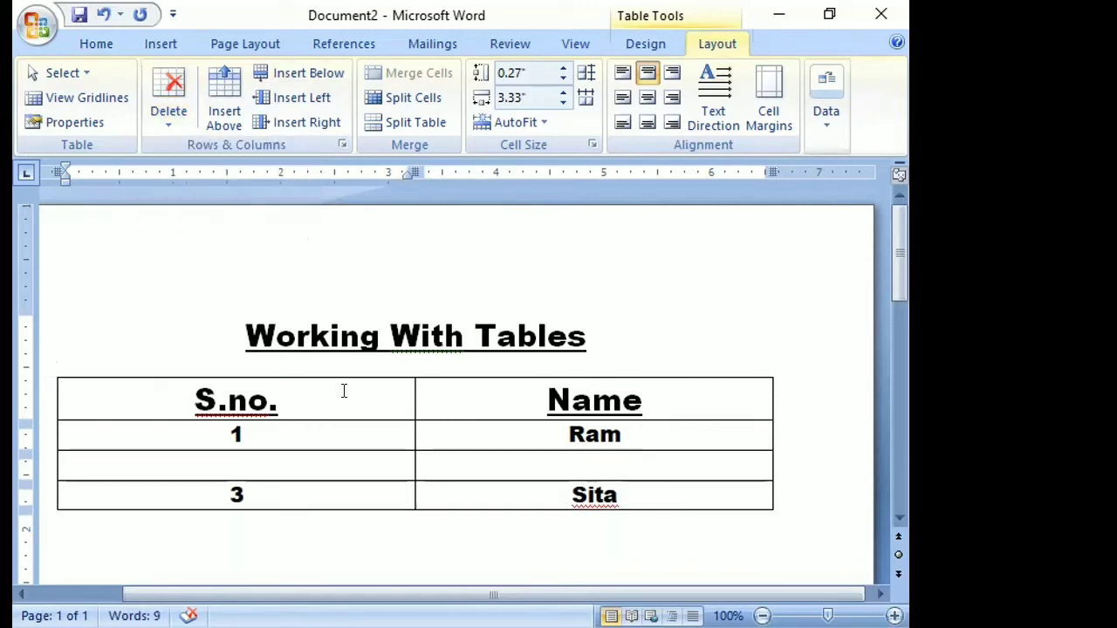
Fill the blank row with 2 under S.no. and Radha under Name
click(314, 460)
text(2)
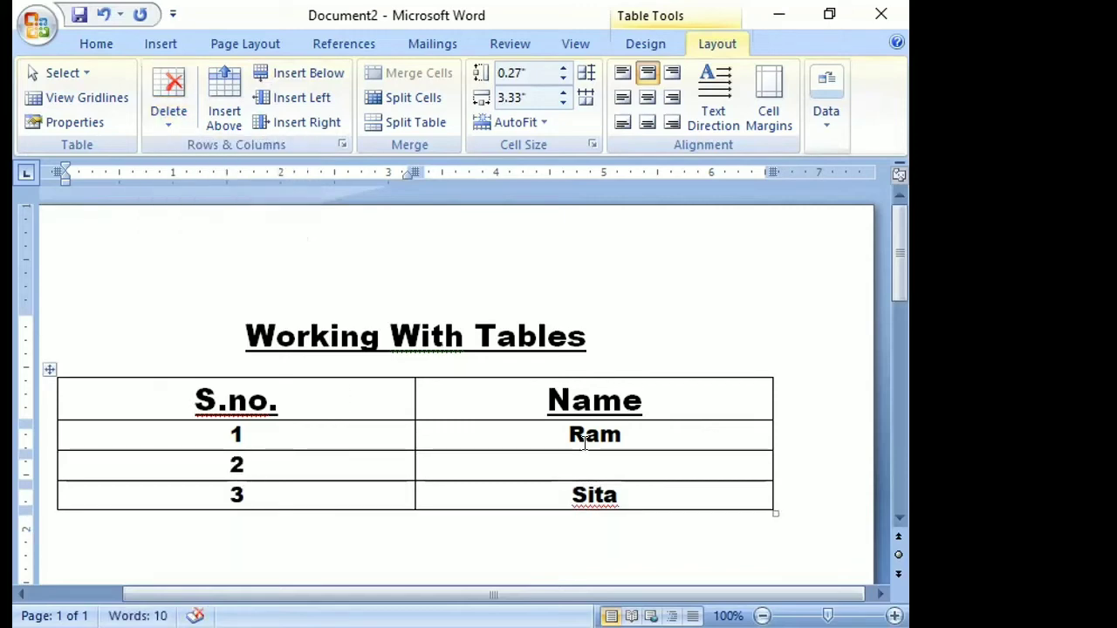
click(583, 459)
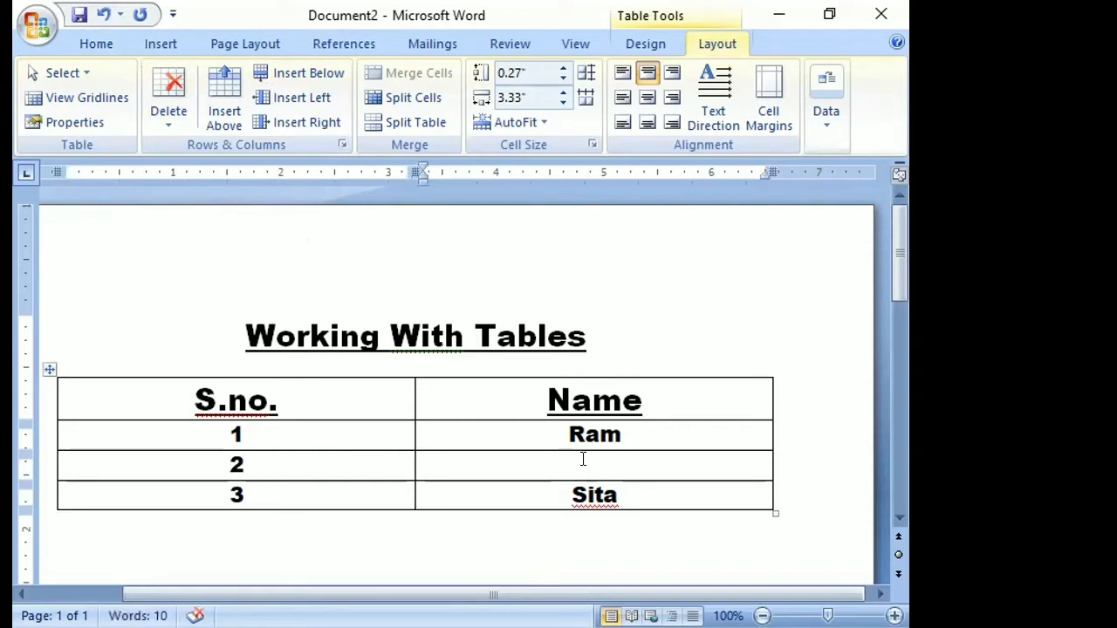
text(Rad)
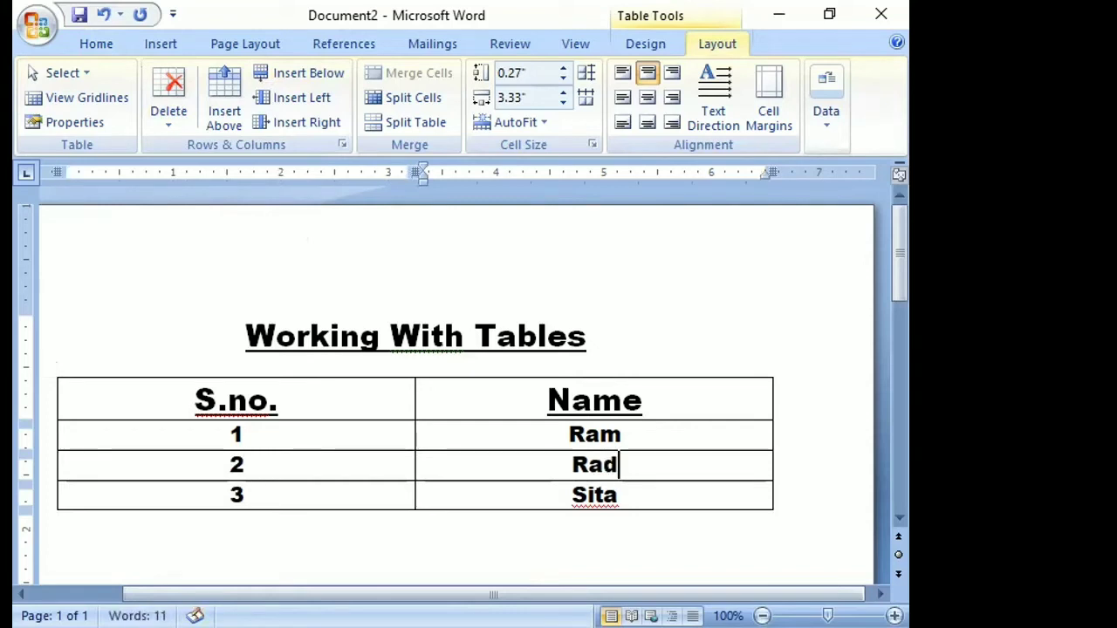
text(ha)
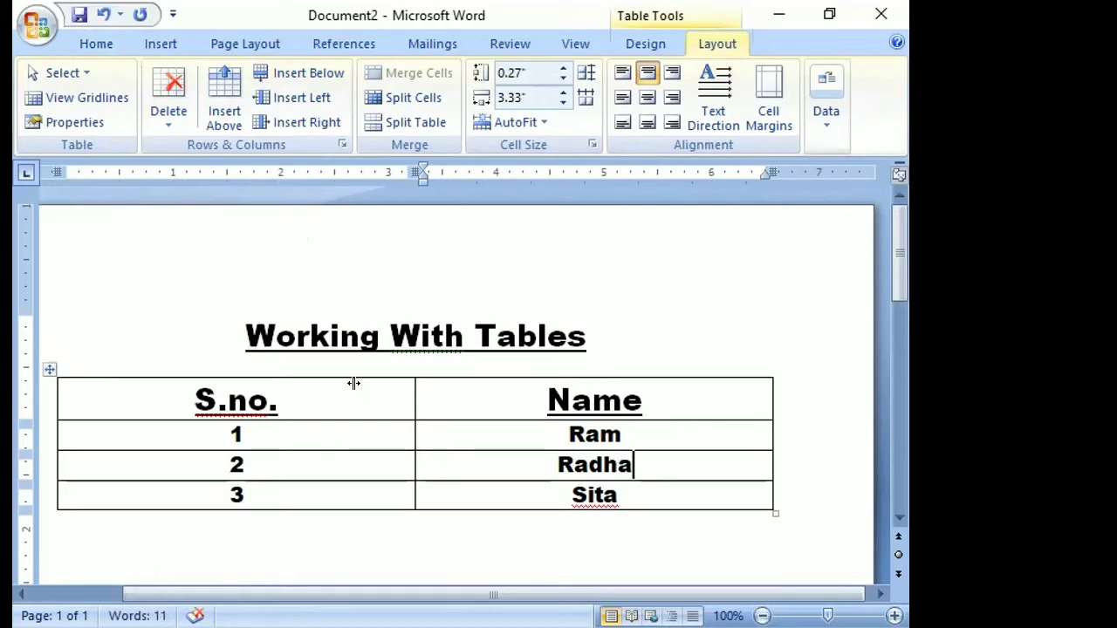
Insert a new column left of Name and head it 'Class'
click(522, 409)
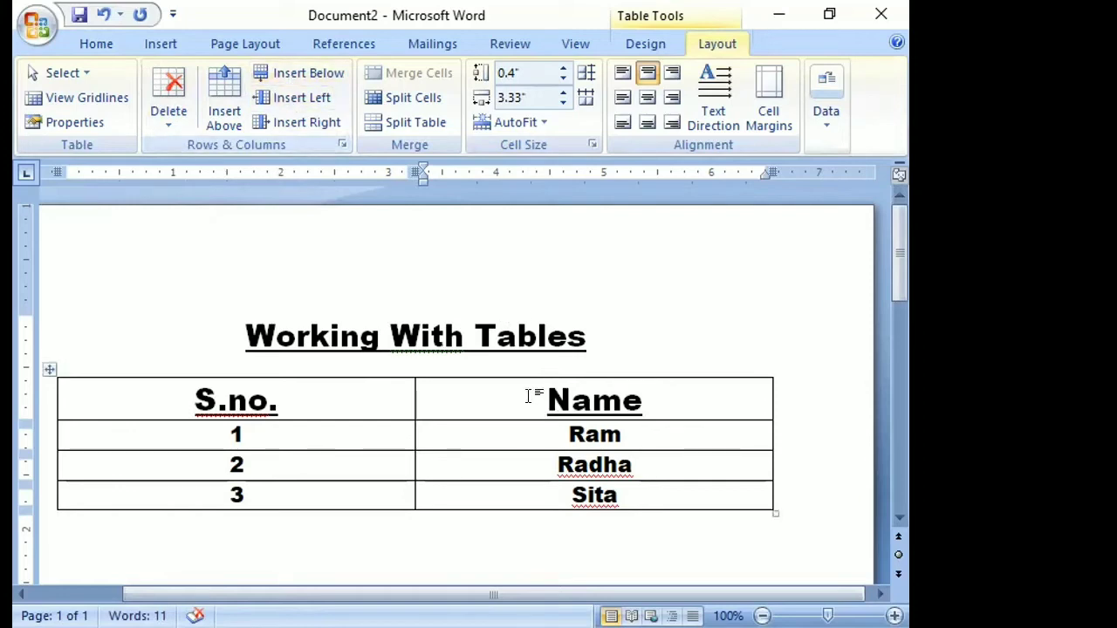
click(316, 96)
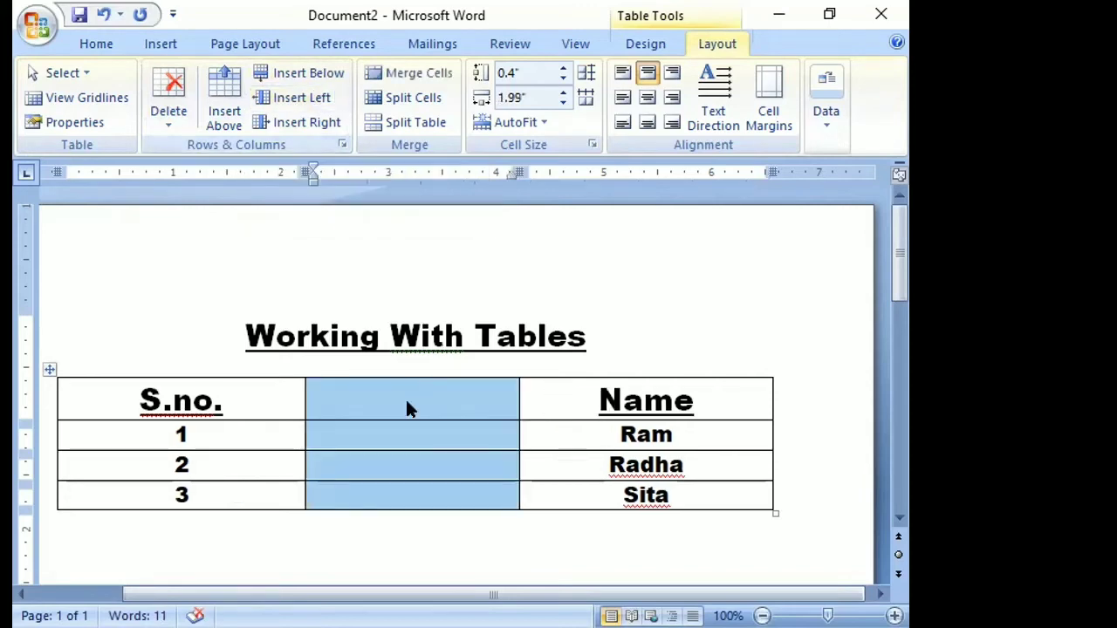
click(405, 397)
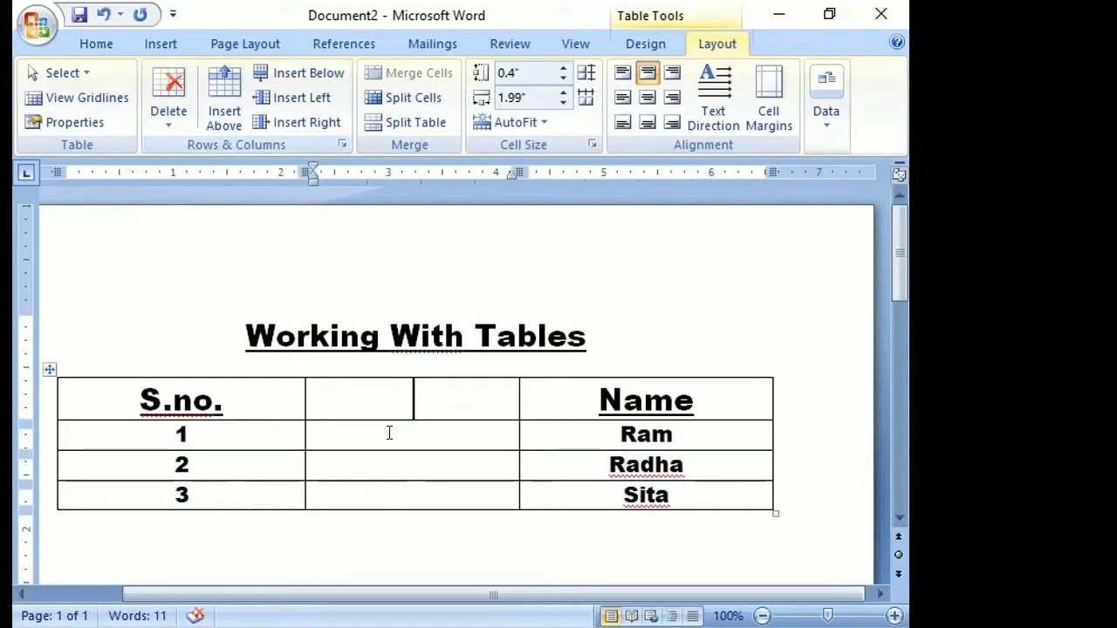
text(Cl)
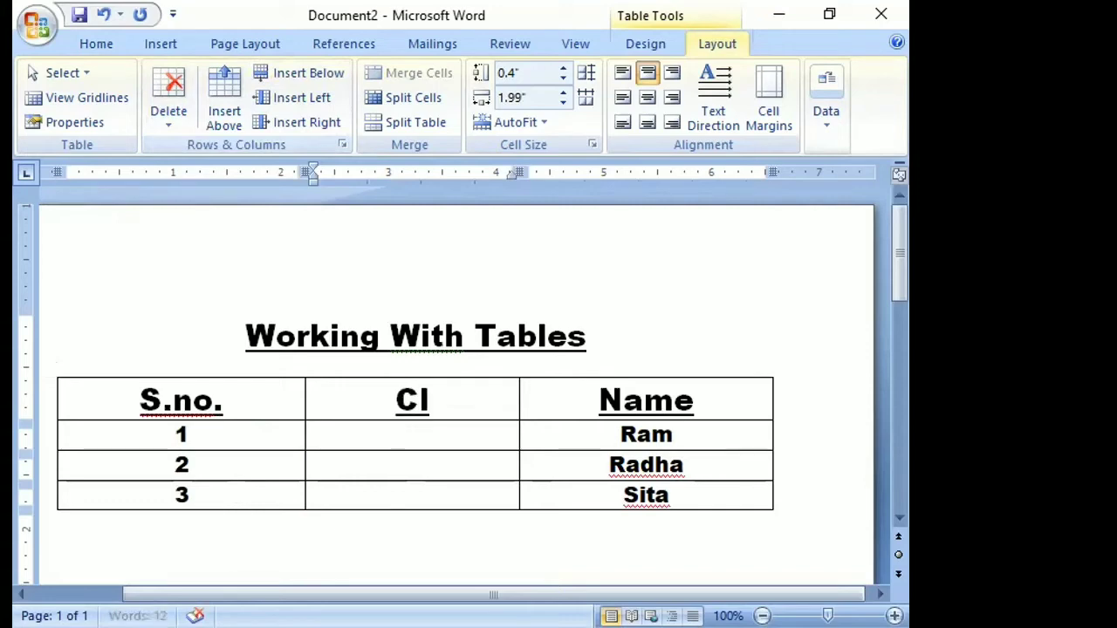
text(ass)
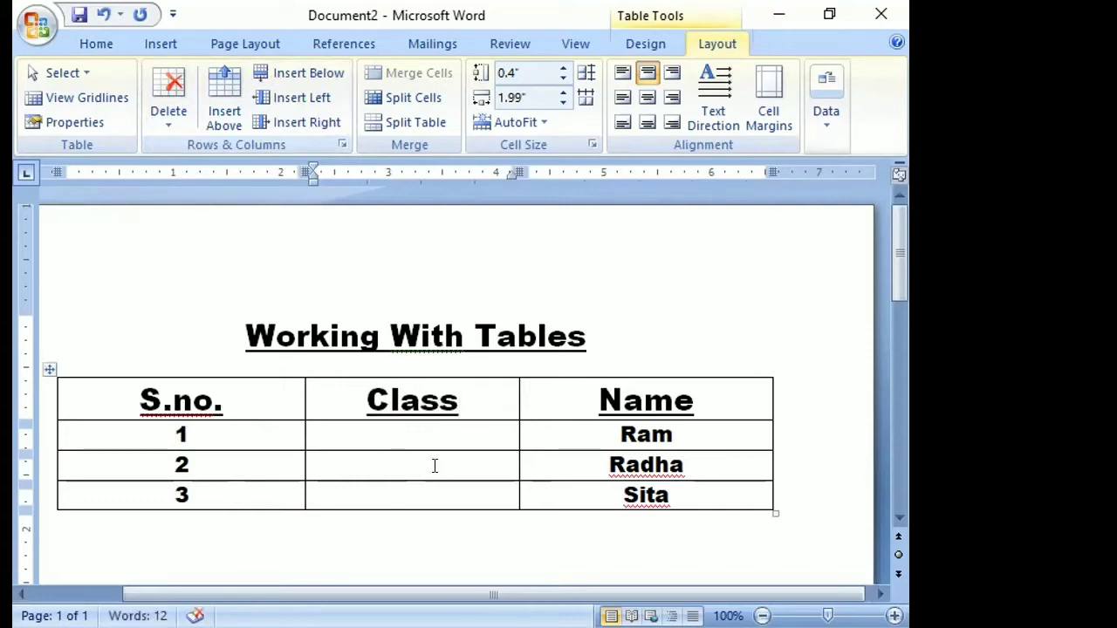
Fill the Class column with 1, 2 and 3
click(422, 437)
text(1)
key(Down)
text(2)
key(Down)
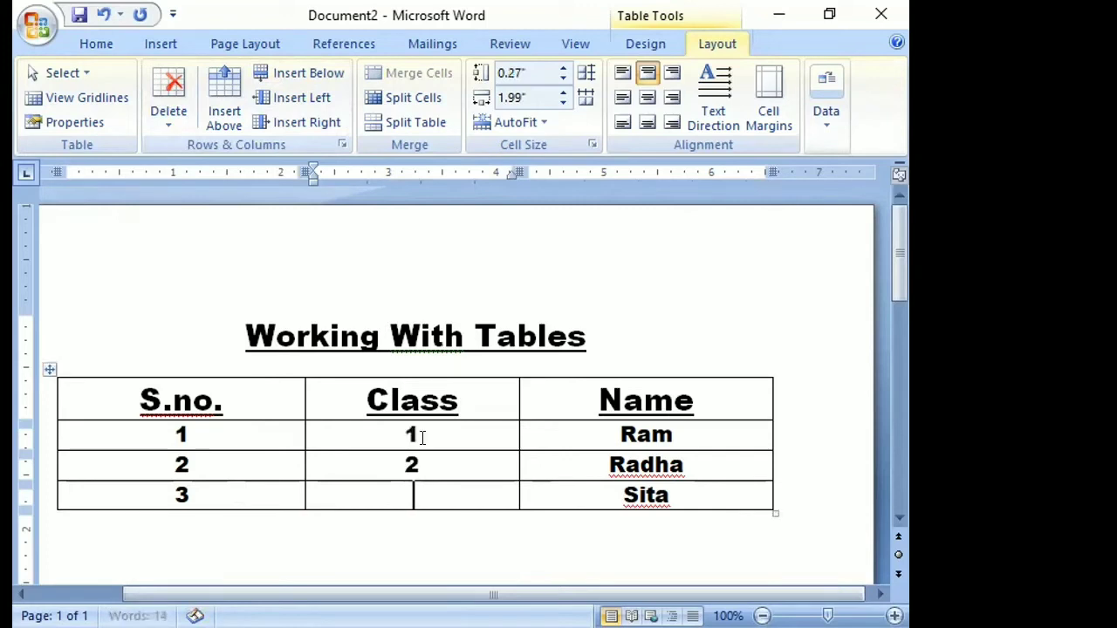
text(3)
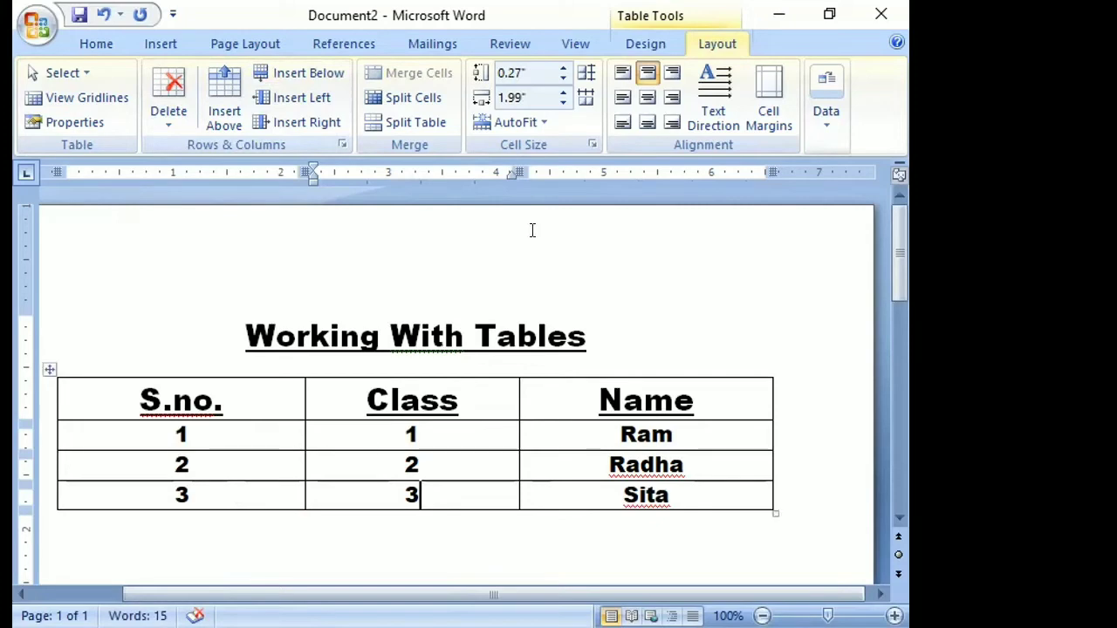
Apply the orange built-in style from the Table Styles gallery to the table
click(650, 43)
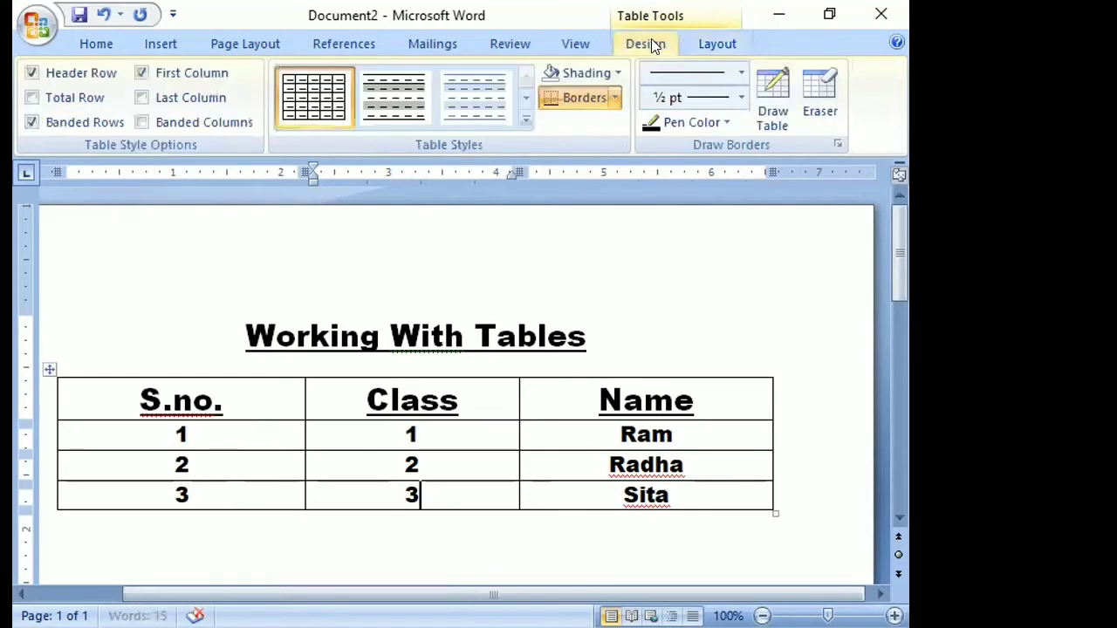
click(526, 120)
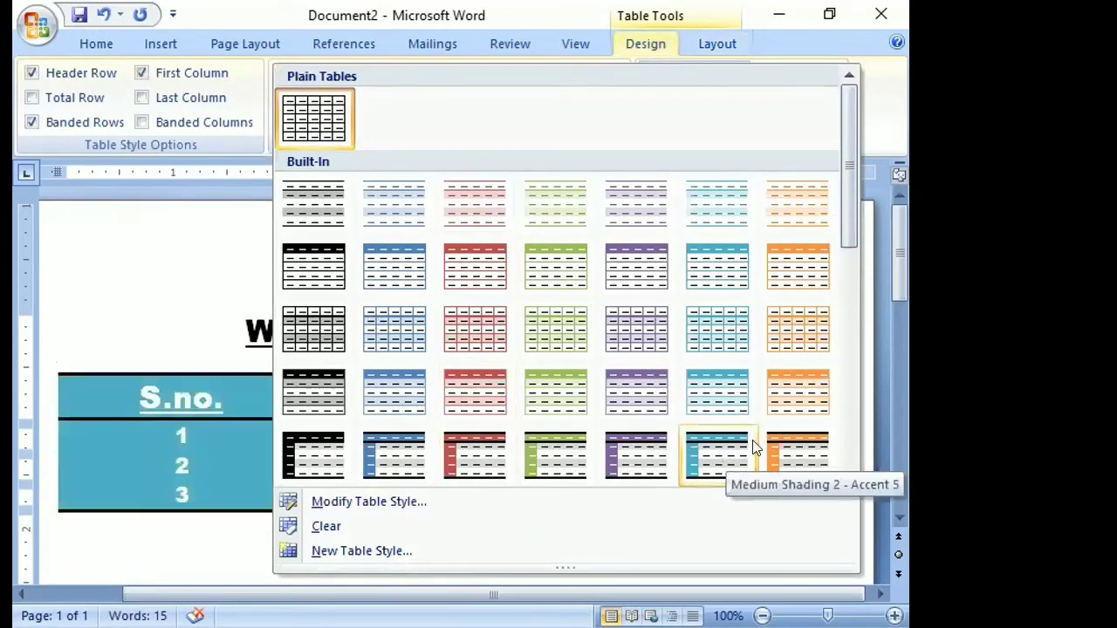
click(803, 264)
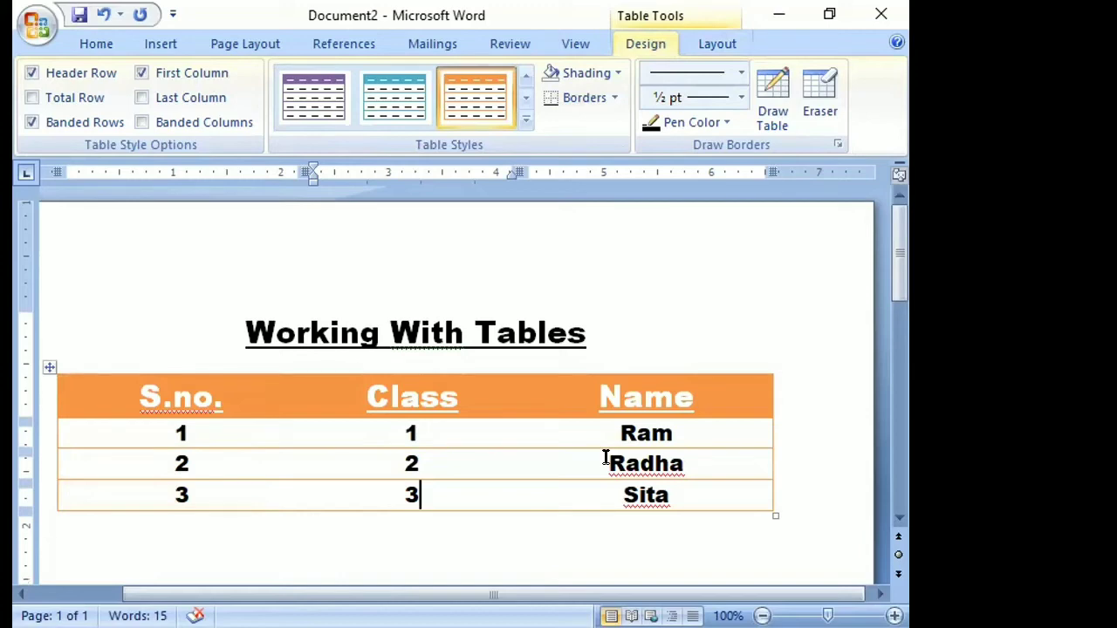
click(452, 439)
On the Layout tab, set the table's row height to 0.2" and column width to 0.98"
click(715, 43)
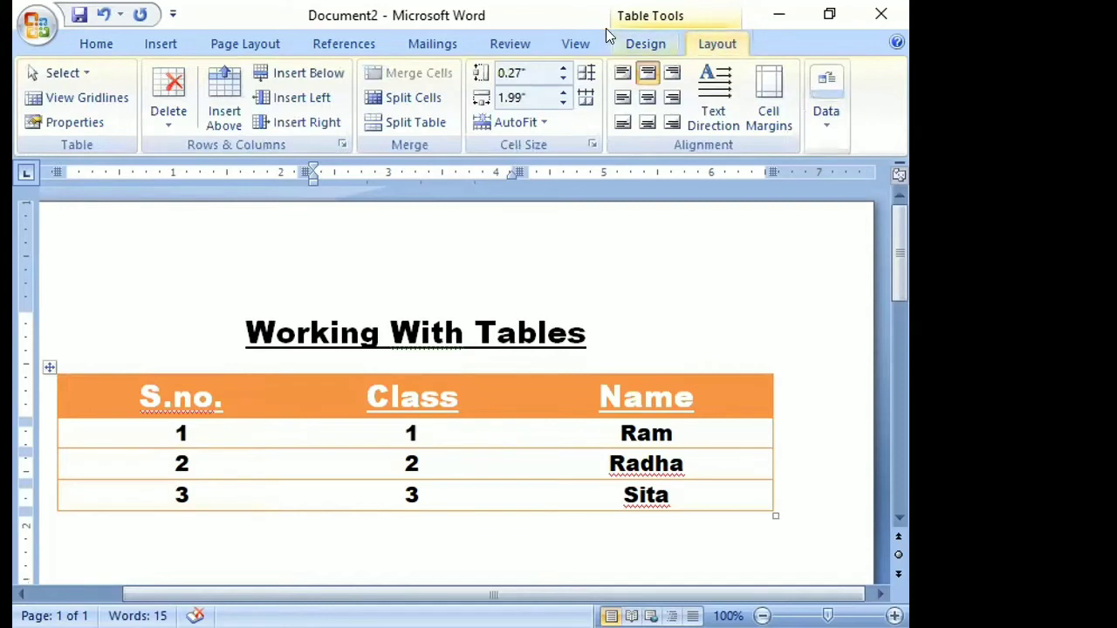
click(563, 79)
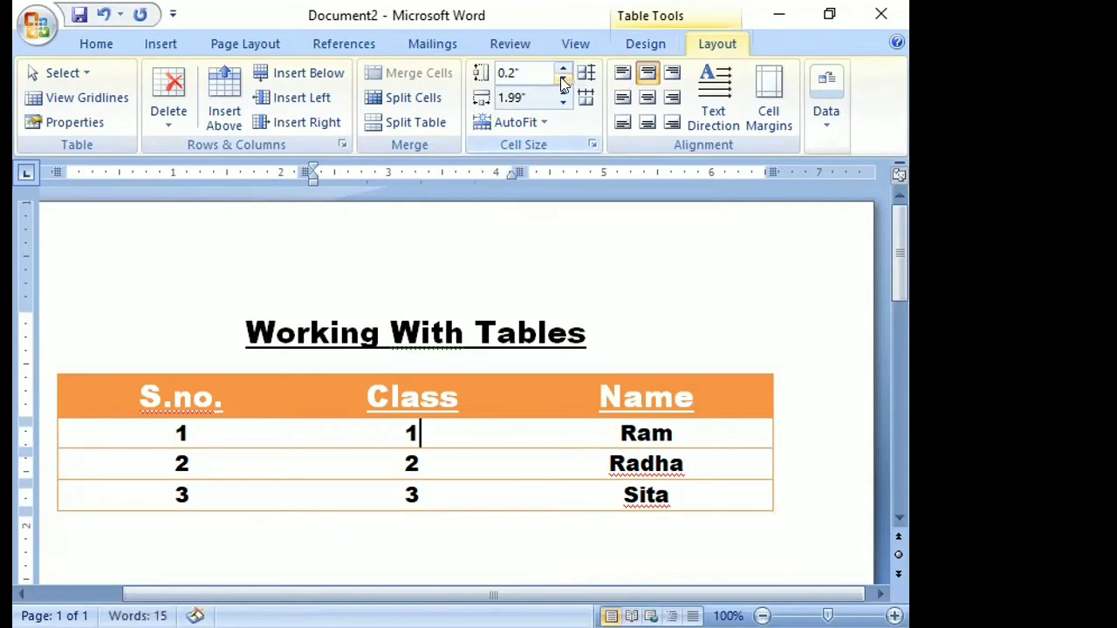
click(563, 79)
click(563, 69)
click(563, 101)
click(563, 102)
click(563, 102)
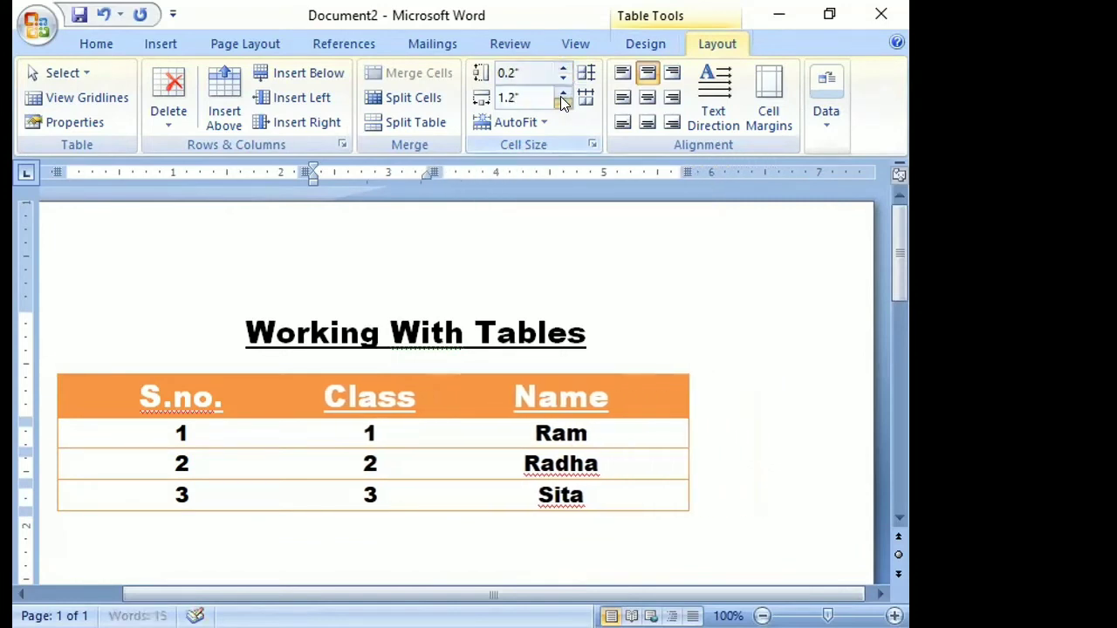
click(563, 101)
click(562, 102)
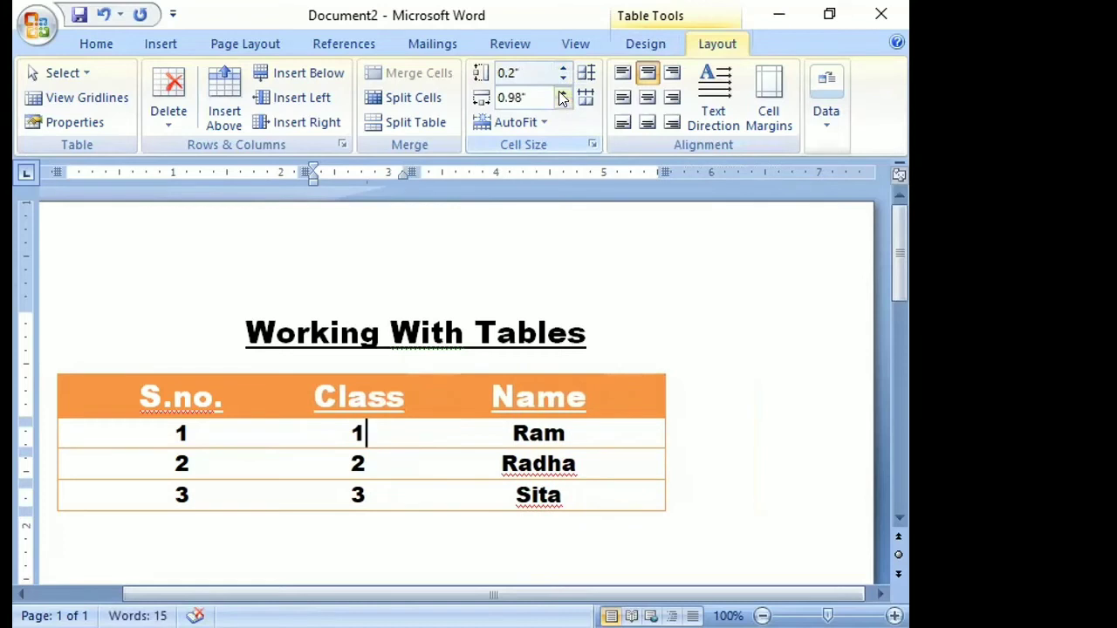
click(563, 93)
click(563, 102)
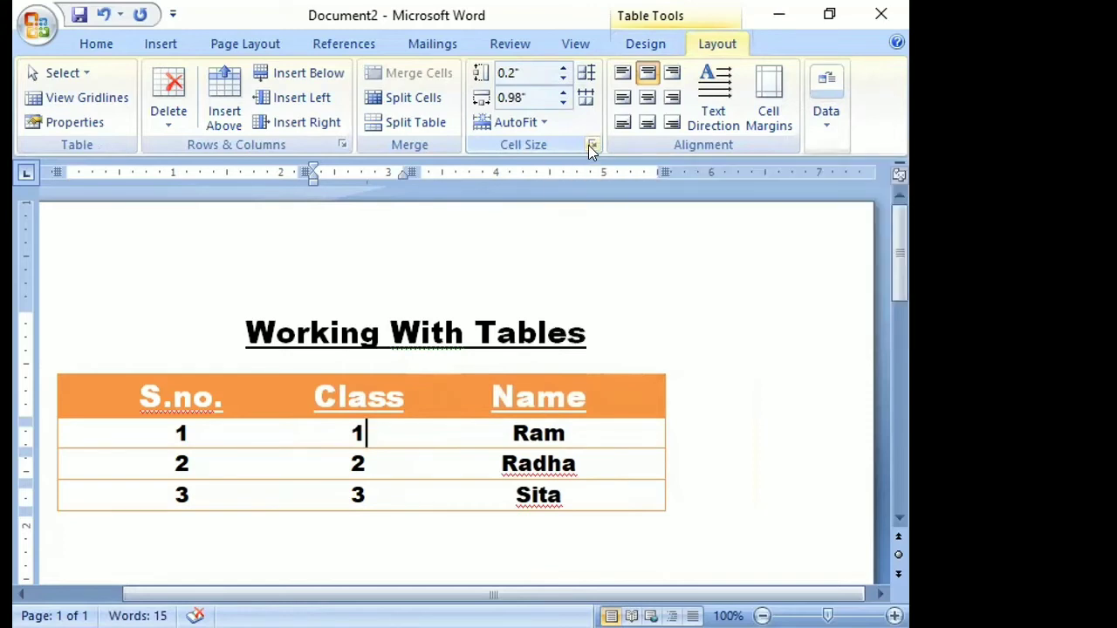
In Table Properties, give the Class column a preferred width of 0.6"
click(592, 145)
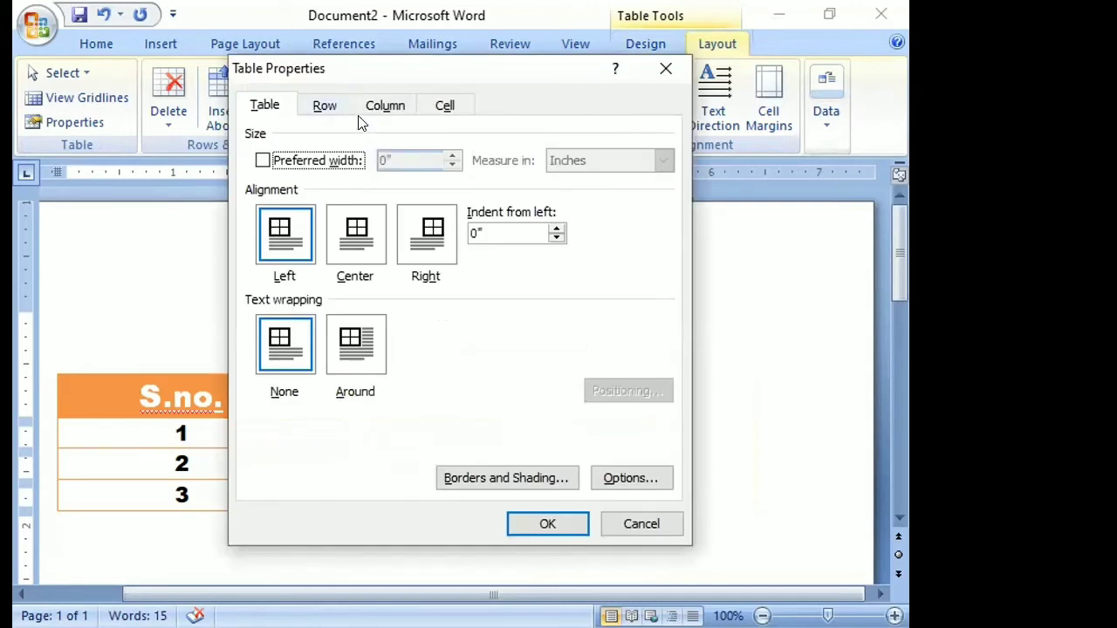
click(389, 106)
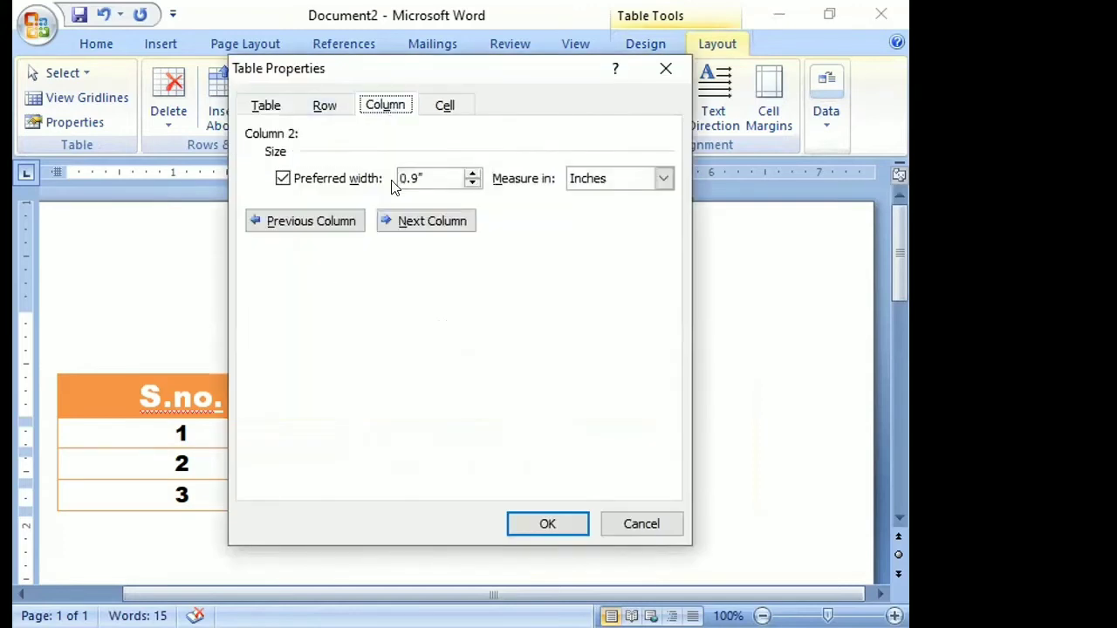
click(472, 184)
click(471, 184)
click(472, 185)
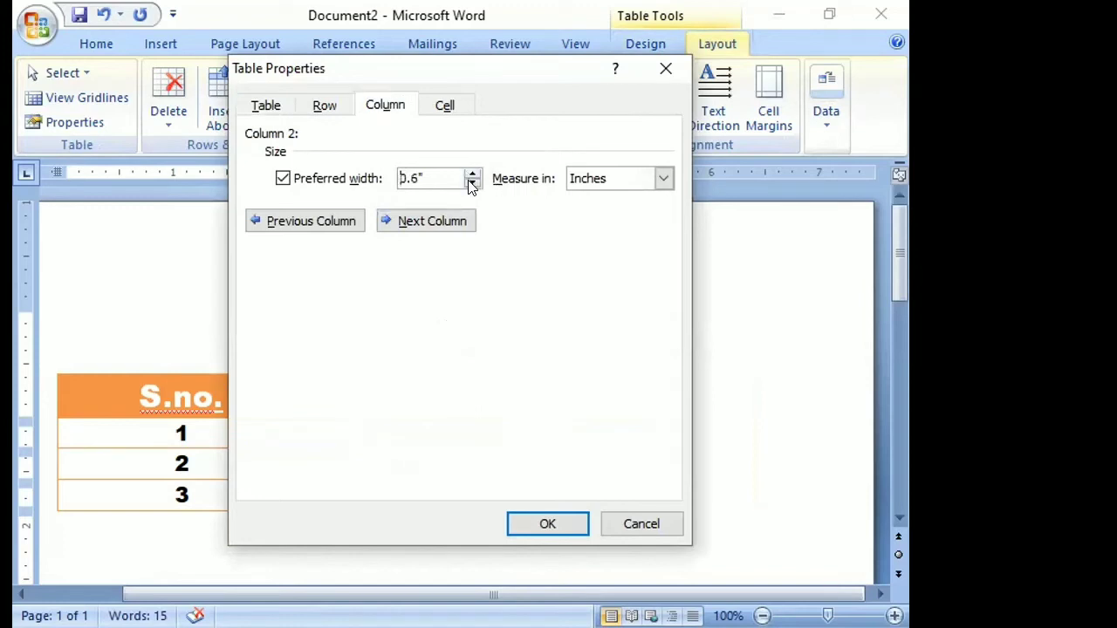
click(653, 178)
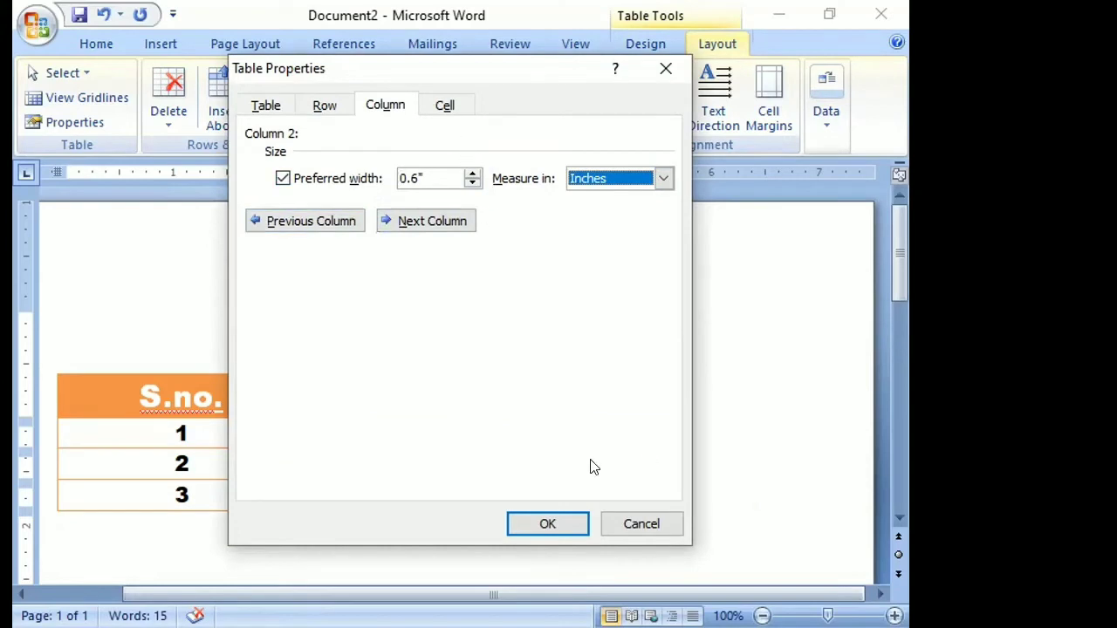
click(553, 523)
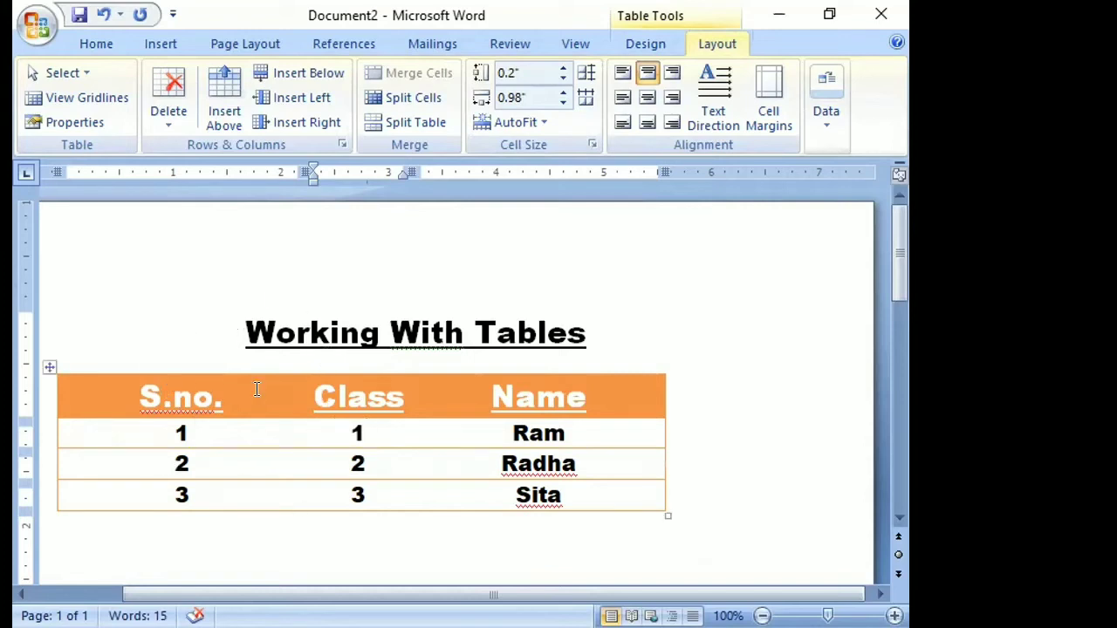
AutoFit the table to its contents, then stretch it to the page width
click(541, 123)
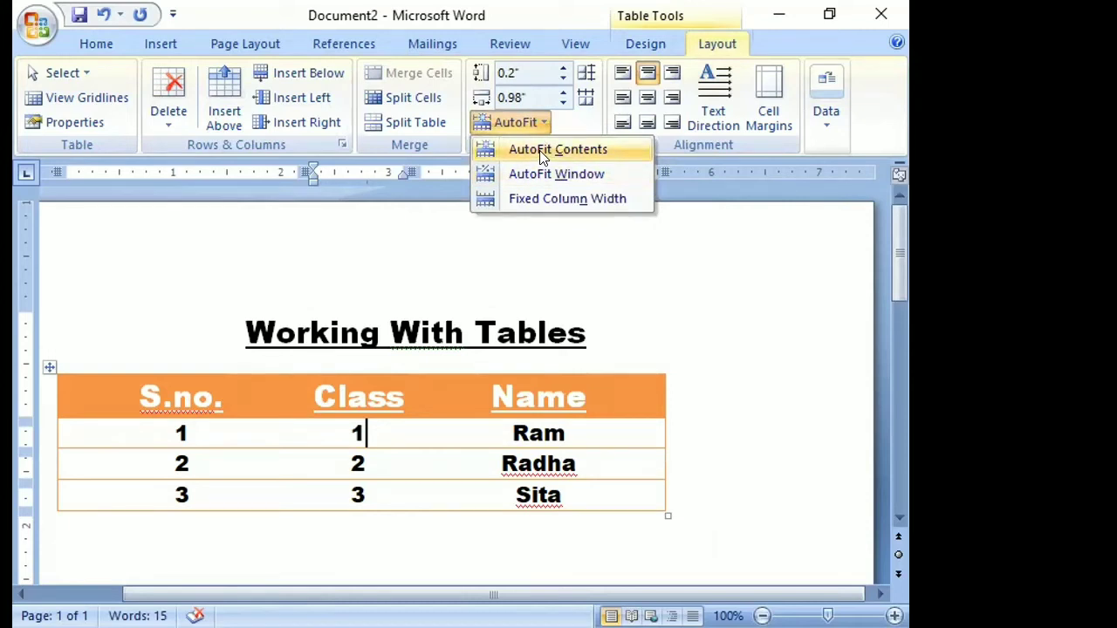
click(541, 153)
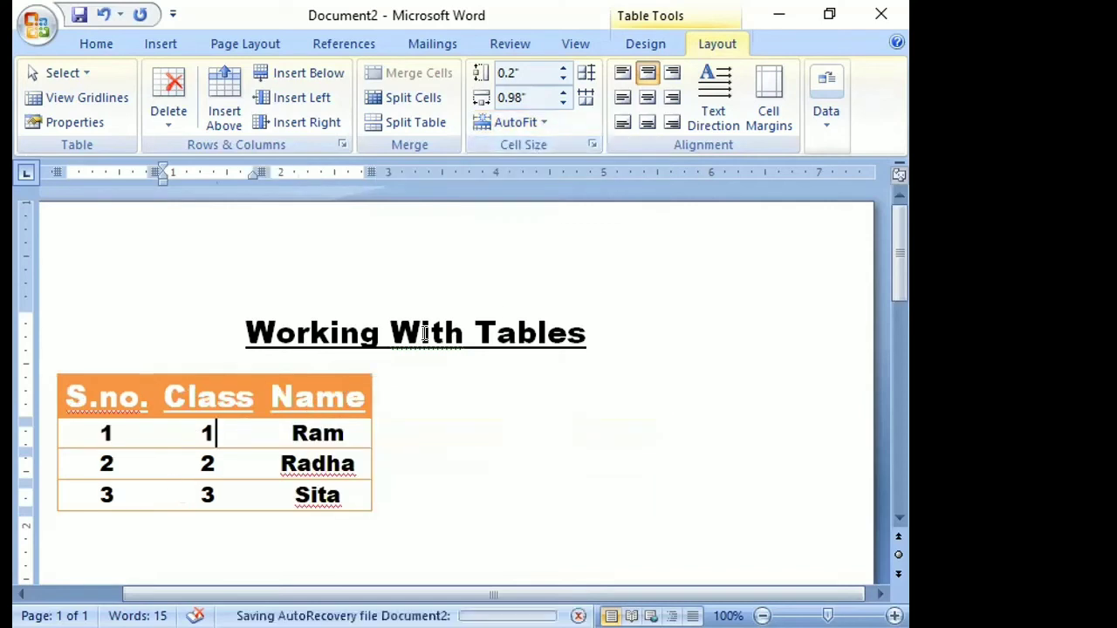
click(541, 124)
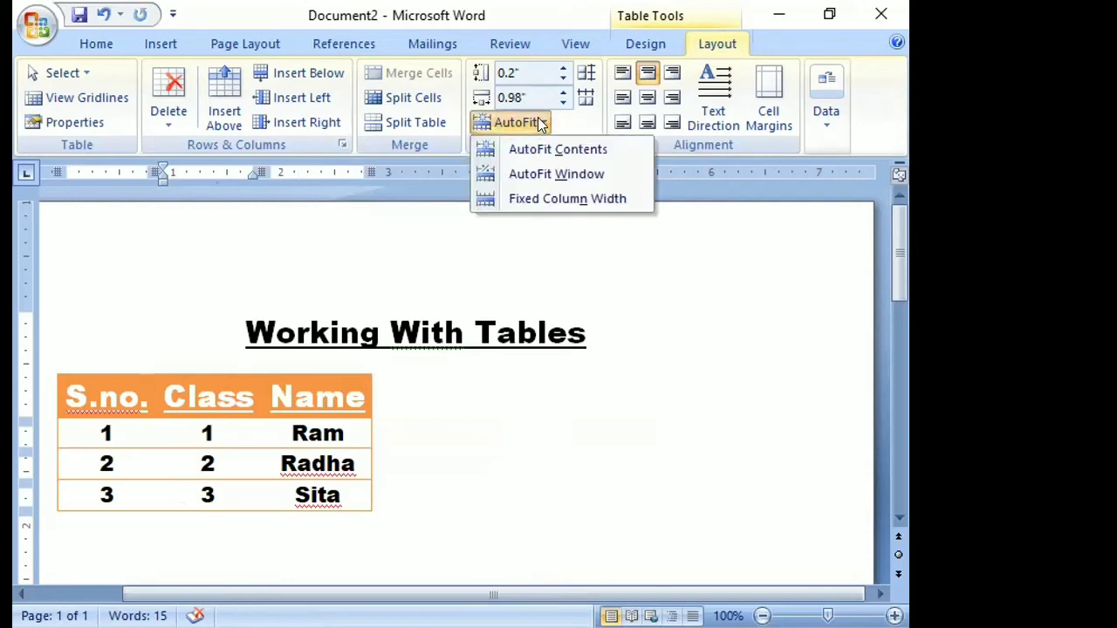
click(539, 174)
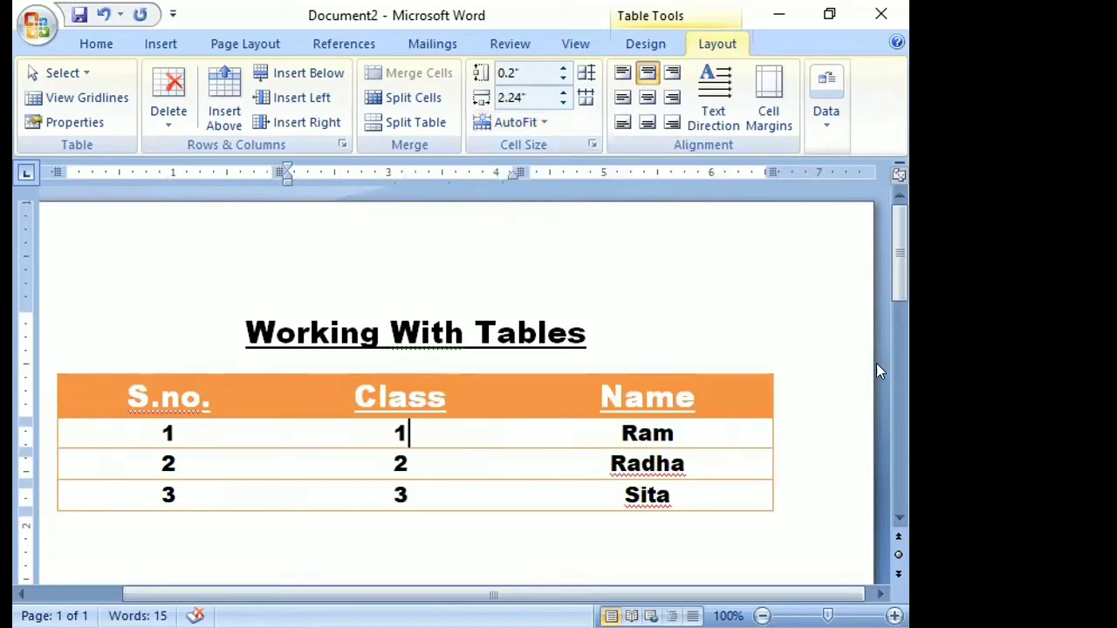
Switch the table to Fixed Column Width and put the caret in the first Class cell
click(532, 124)
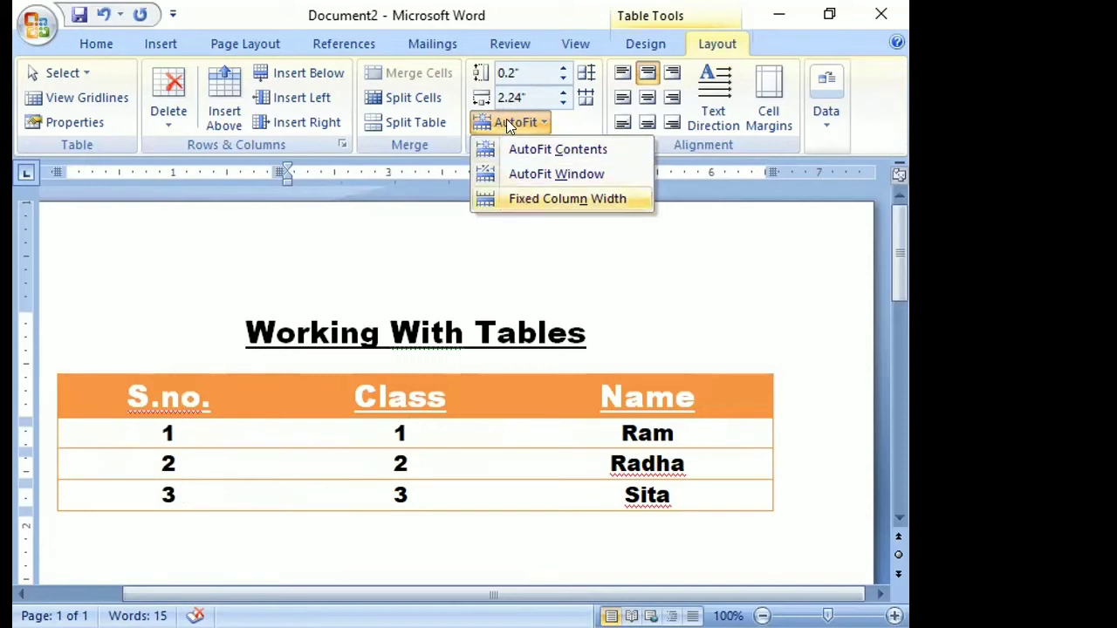
click(524, 197)
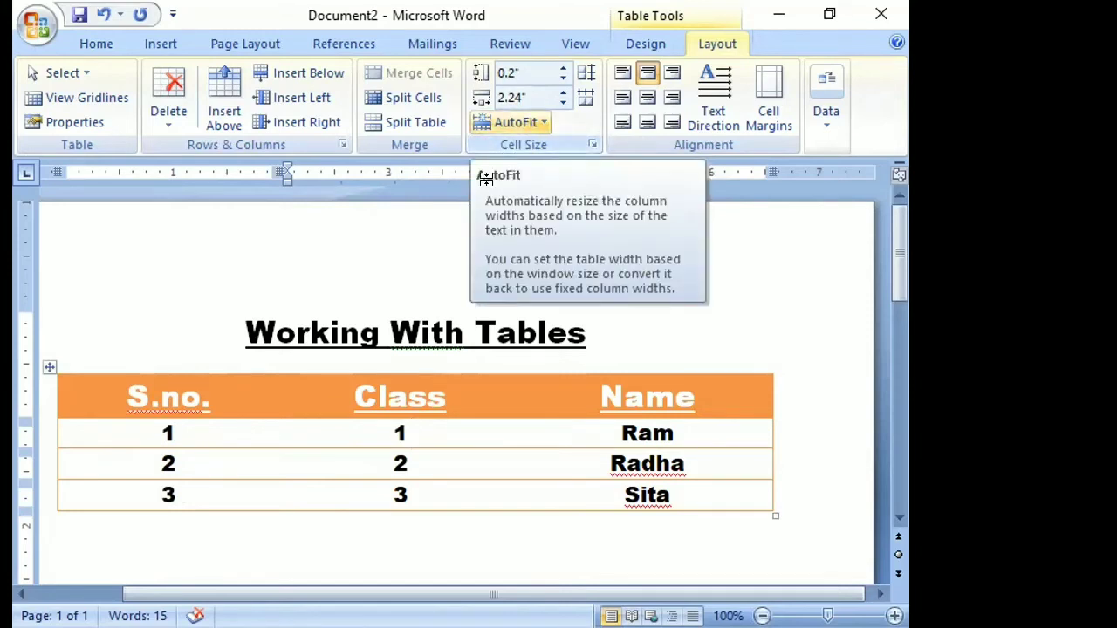
click(334, 479)
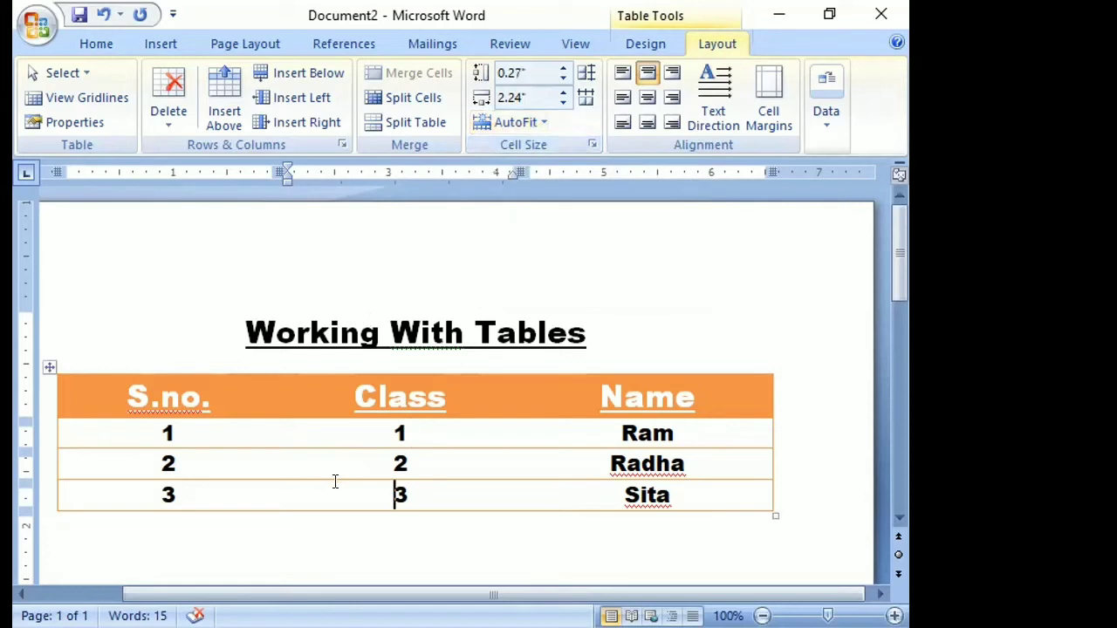
click(370, 429)
Apply All Borders to the Class cell, then to the entire selected table
click(630, 41)
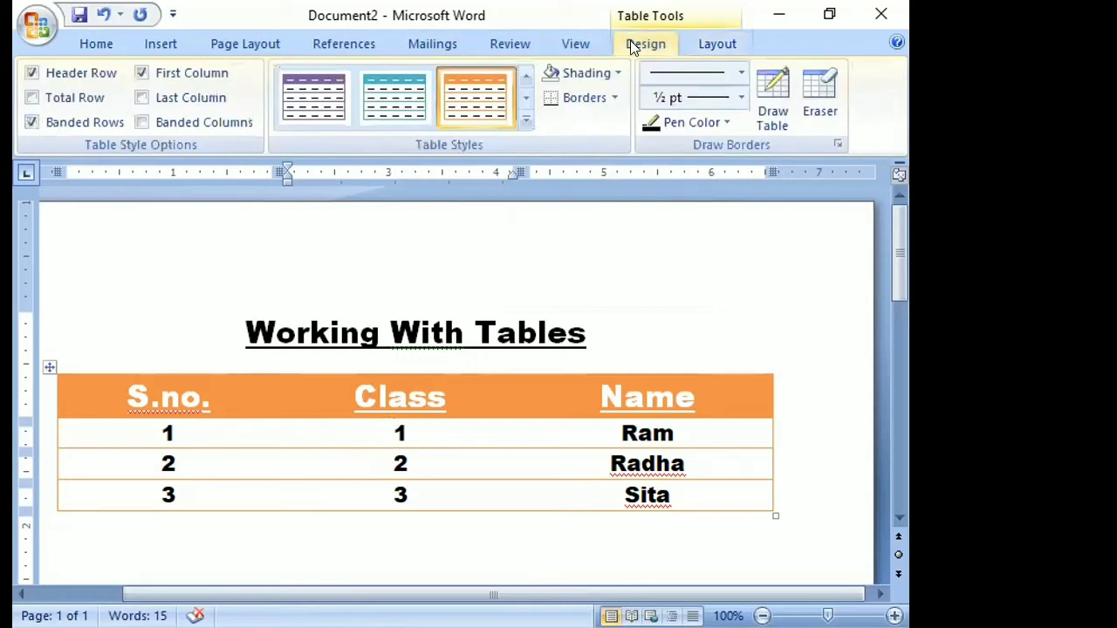
click(614, 99)
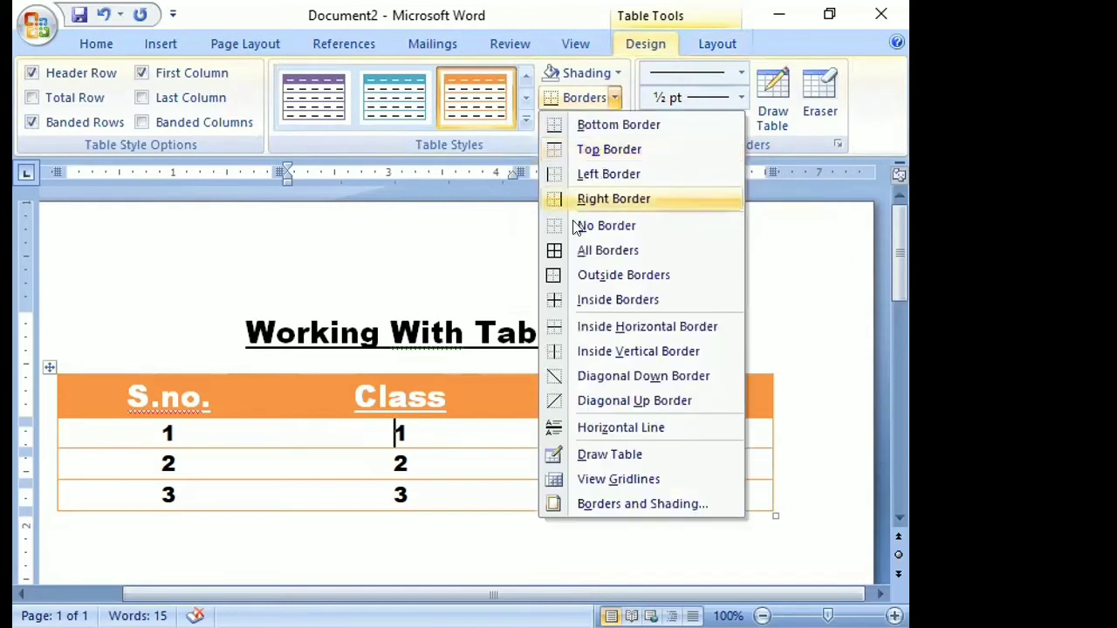
click(573, 248)
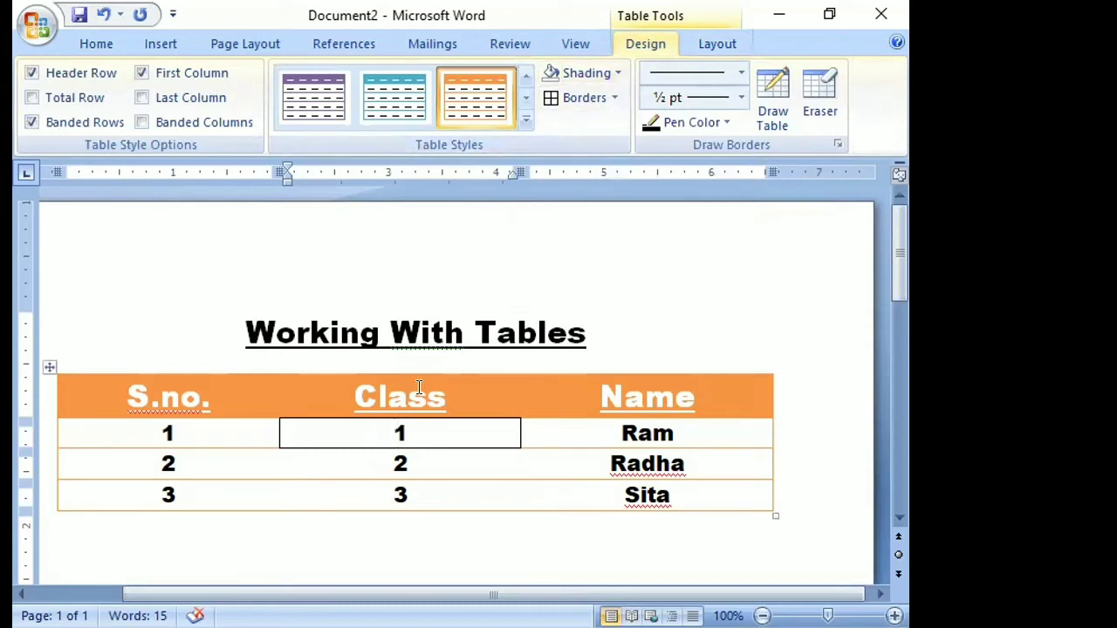
click(48, 368)
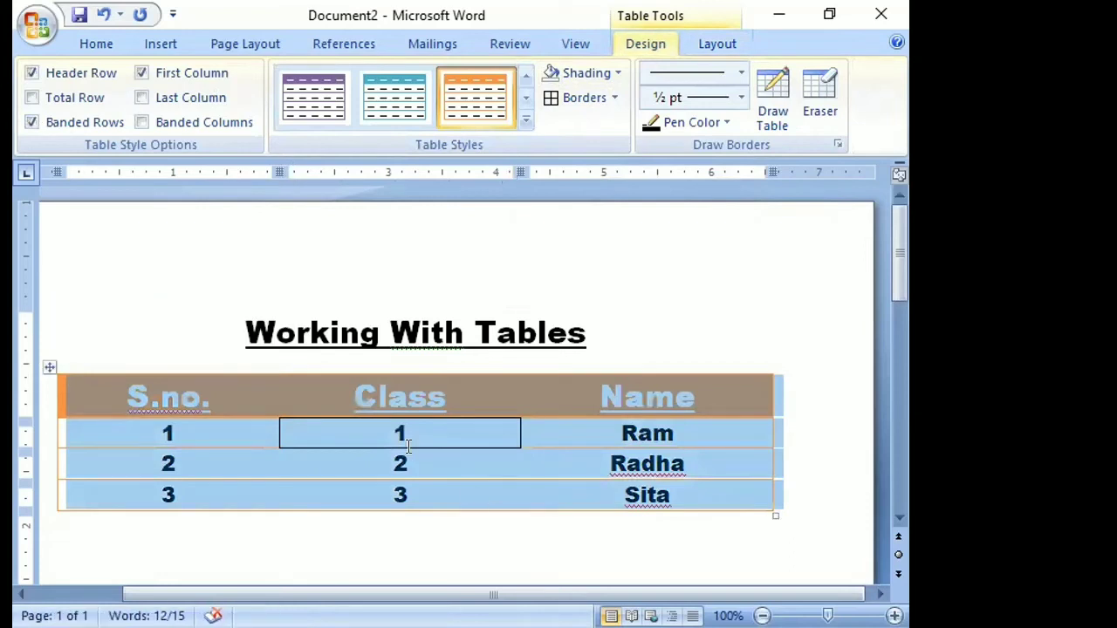
click(614, 97)
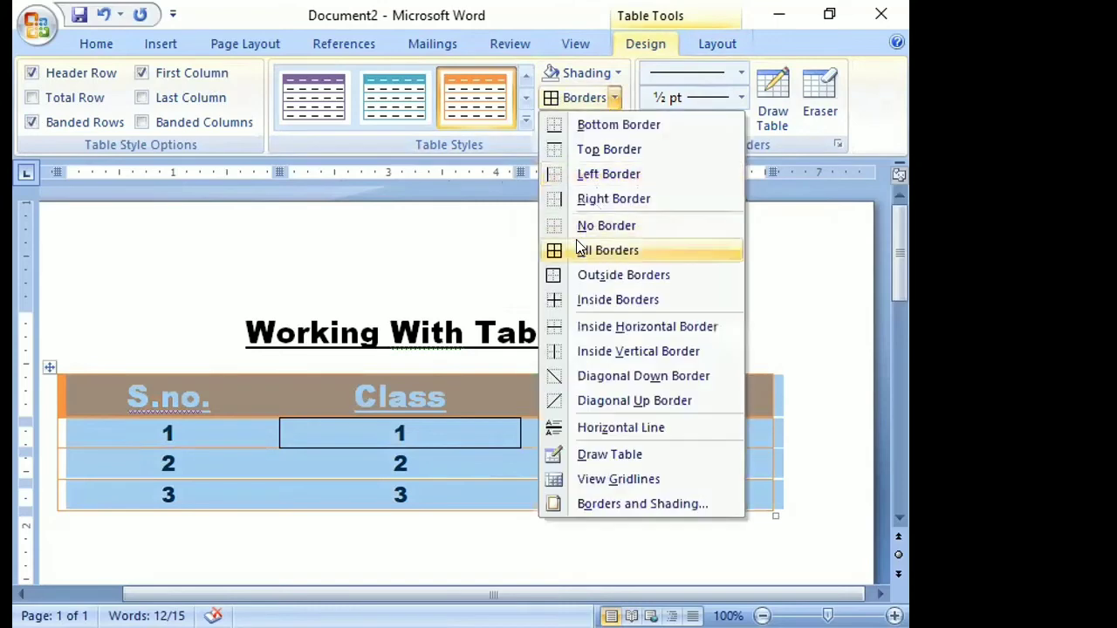
click(579, 250)
click(479, 421)
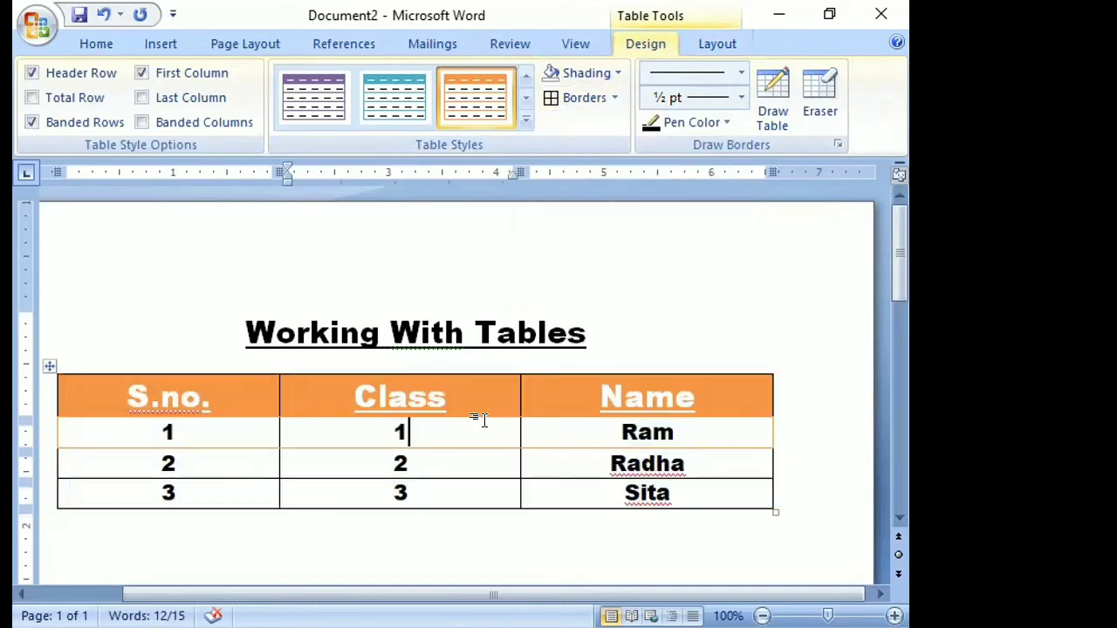
click(636, 434)
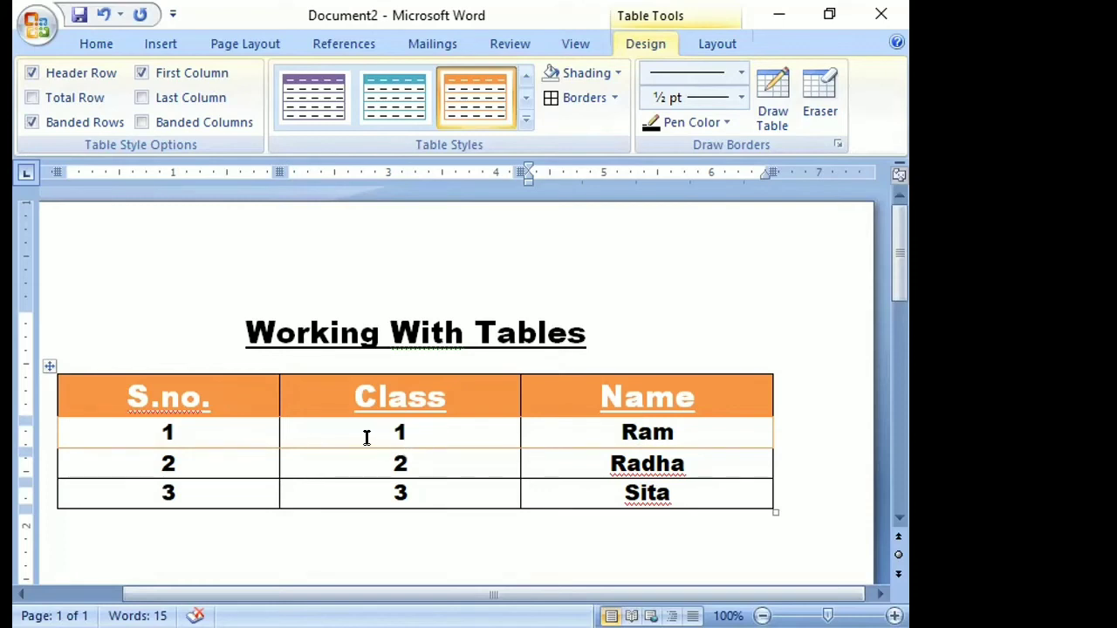
click(426, 429)
Split the first Class cell into 2 columns and 1 row
click(716, 39)
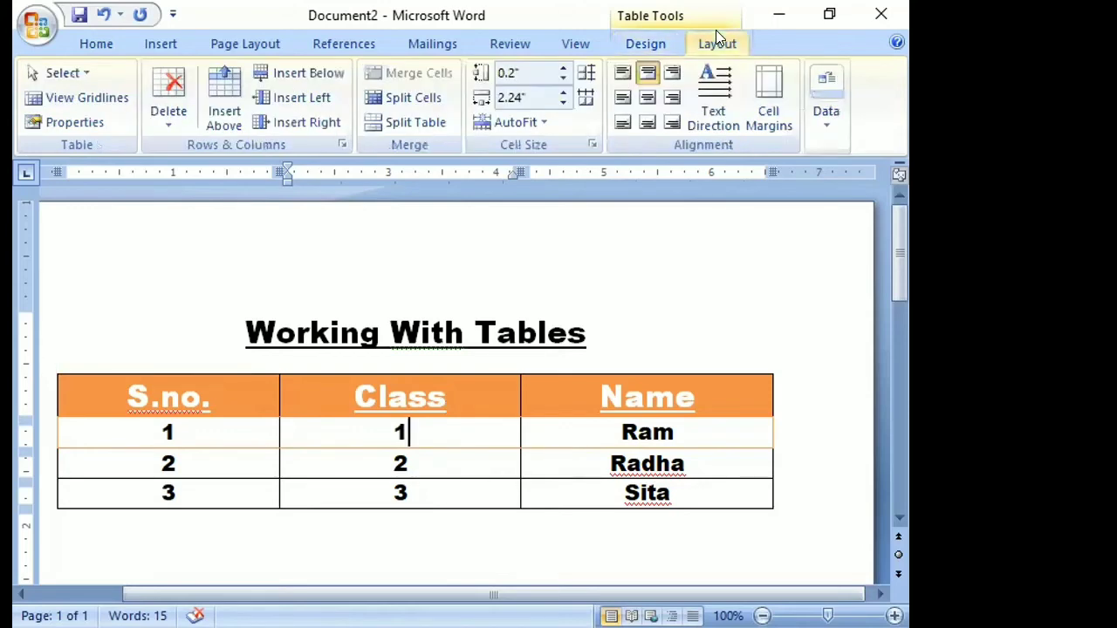
click(420, 99)
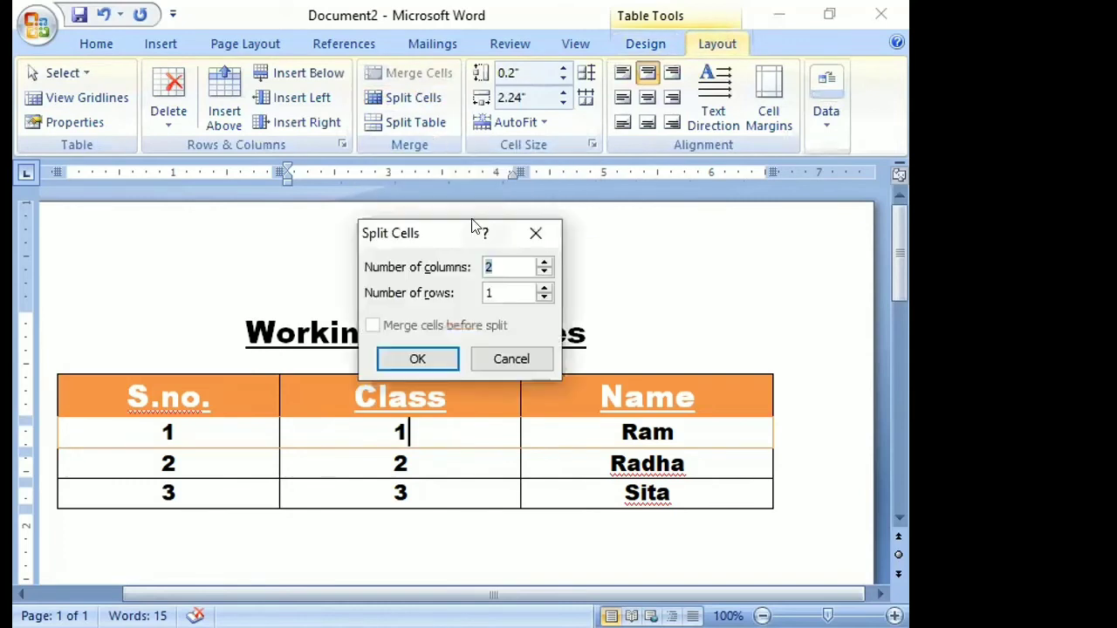
click(511, 264)
click(431, 347)
click(368, 432)
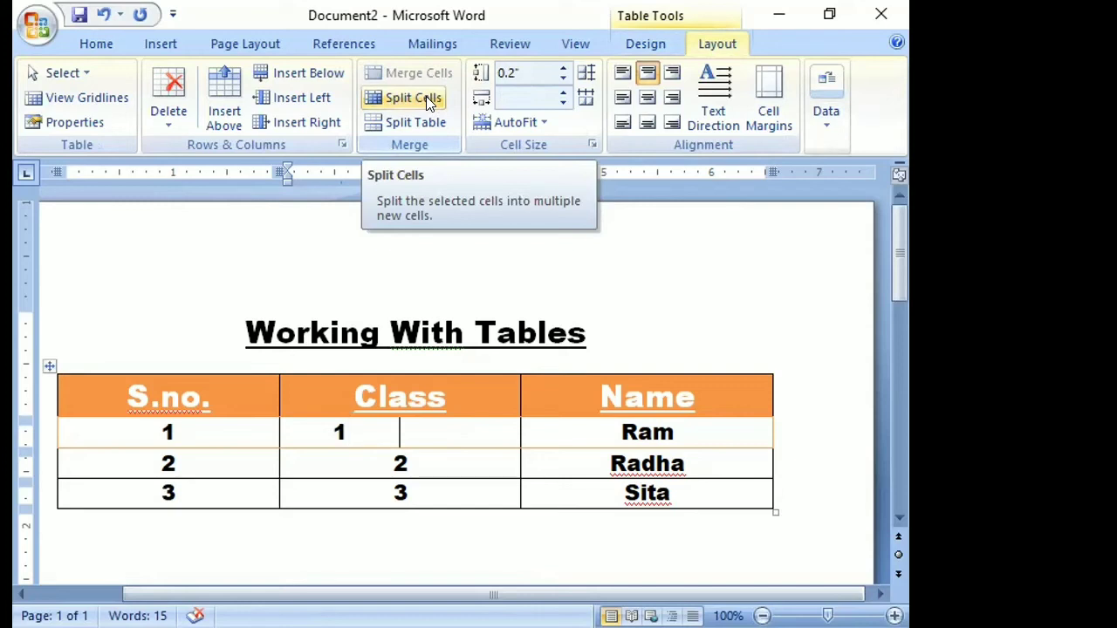
Select the row-1 S.no. cell together with both Class cells
click(210, 431)
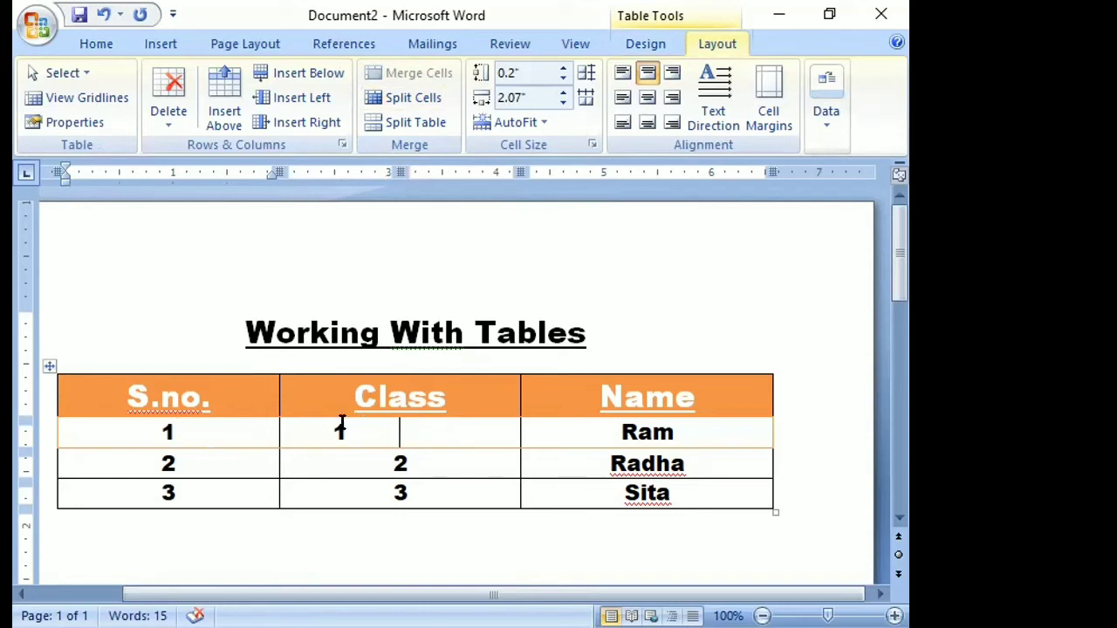
key(shift+Left)
drag(279, 425, 453, 422)
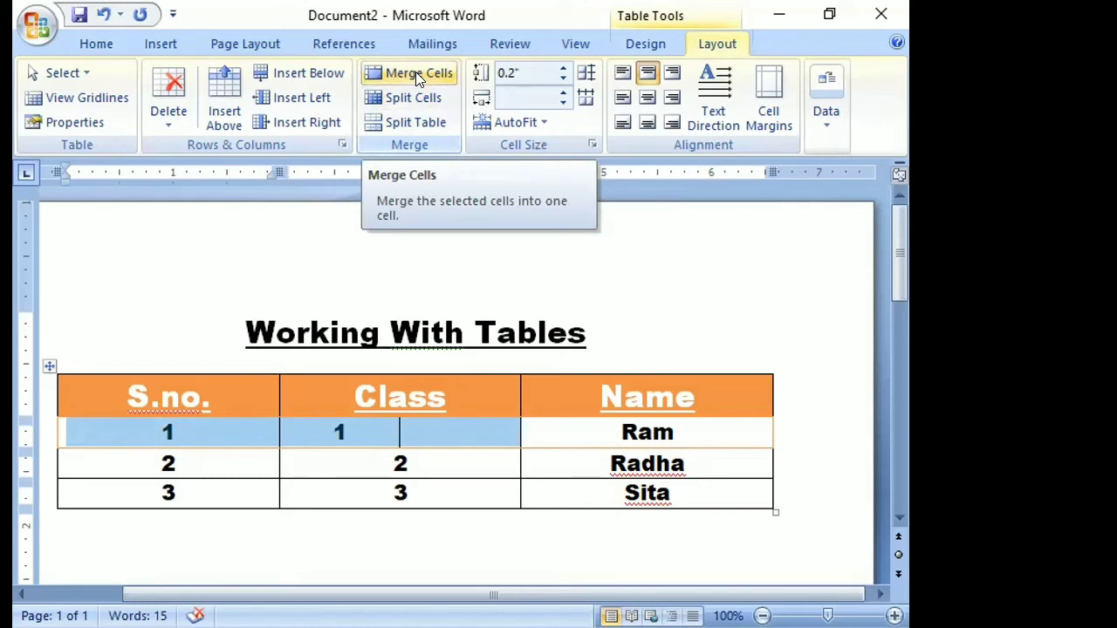
Merge the selected cells, then delete the duplicate 1 and the leftover empty line
click(415, 71)
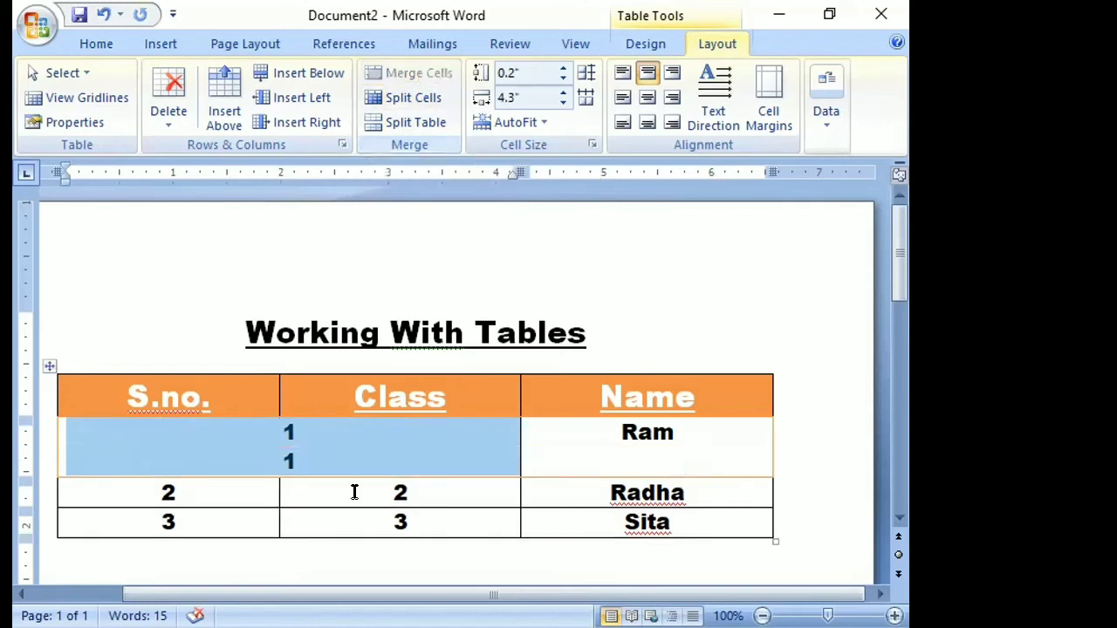
click(356, 492)
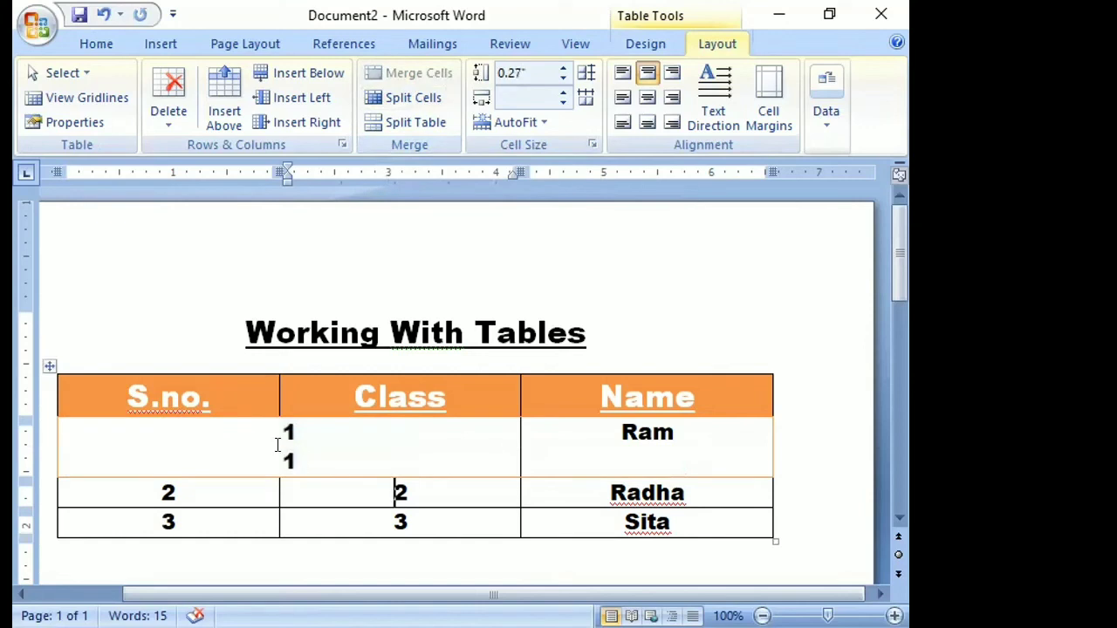
click(307, 460)
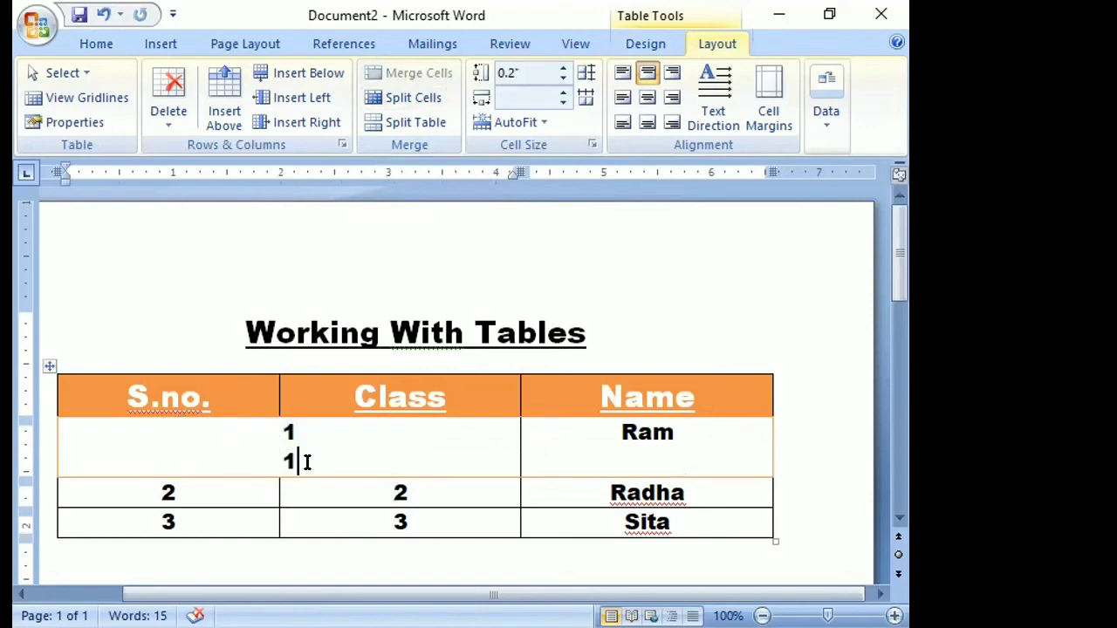
key(BackSpace)
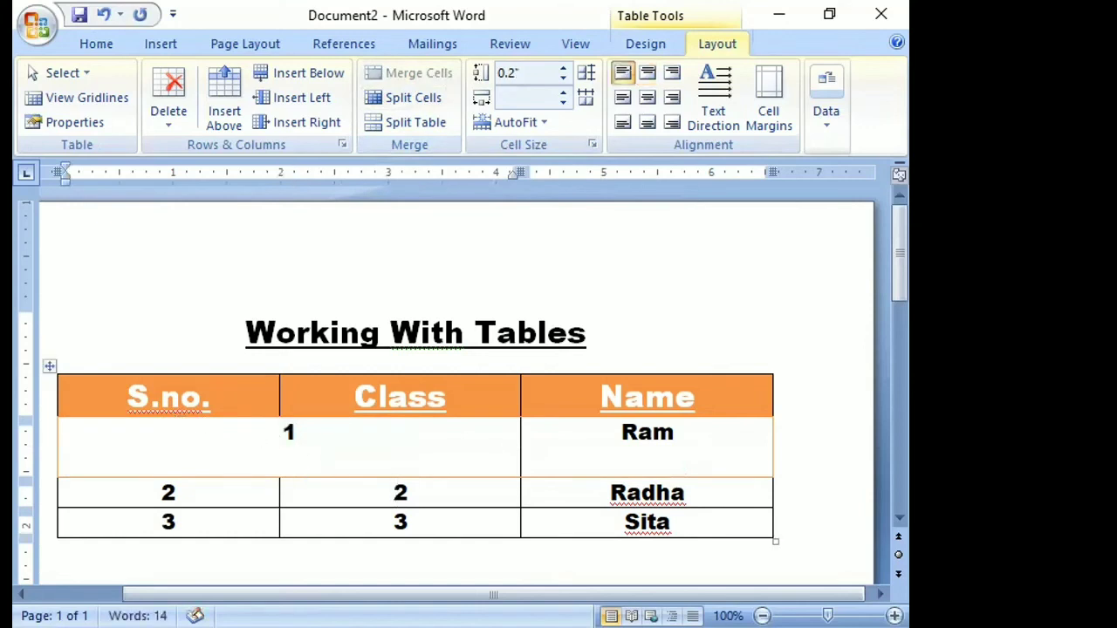
key(BackSpace)
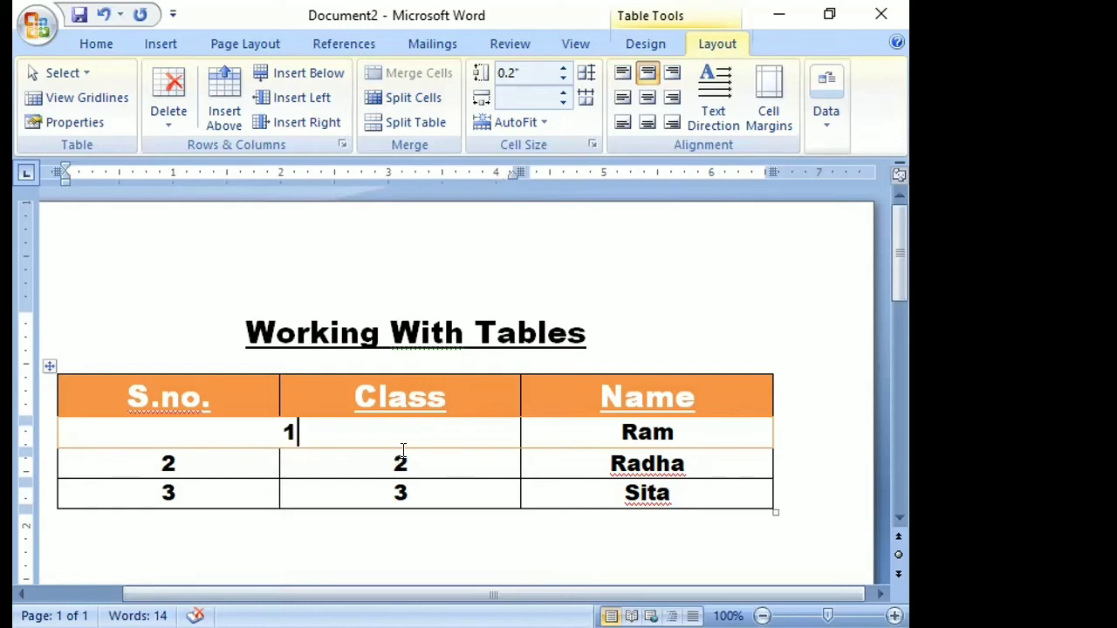
Apply the plain Table Grid style from the Table Styles gallery
click(659, 43)
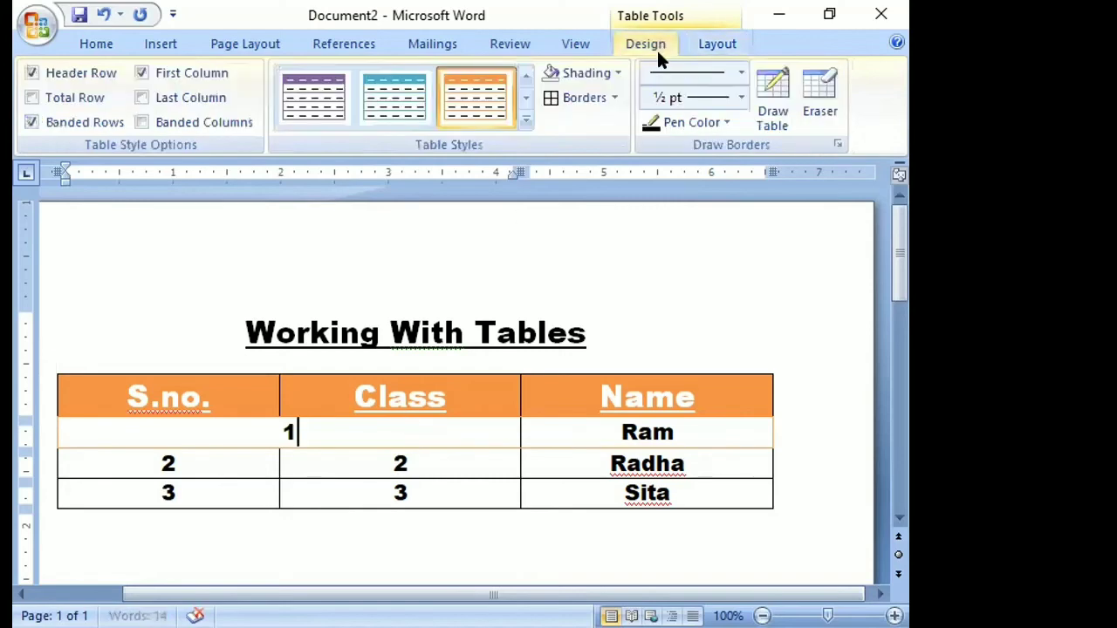
click(526, 119)
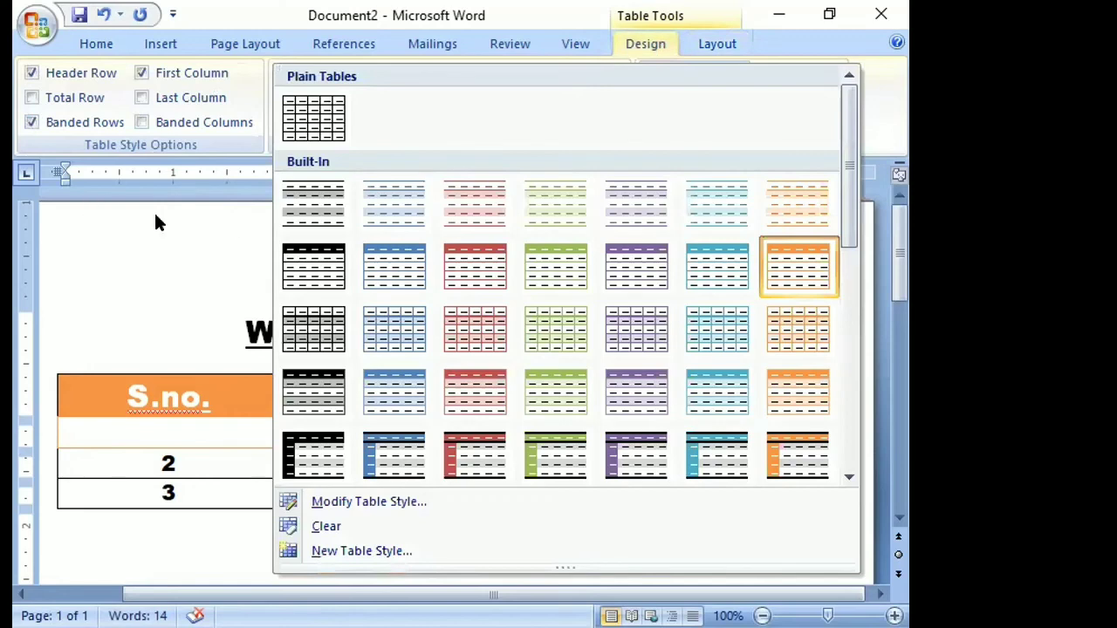
key(Escape)
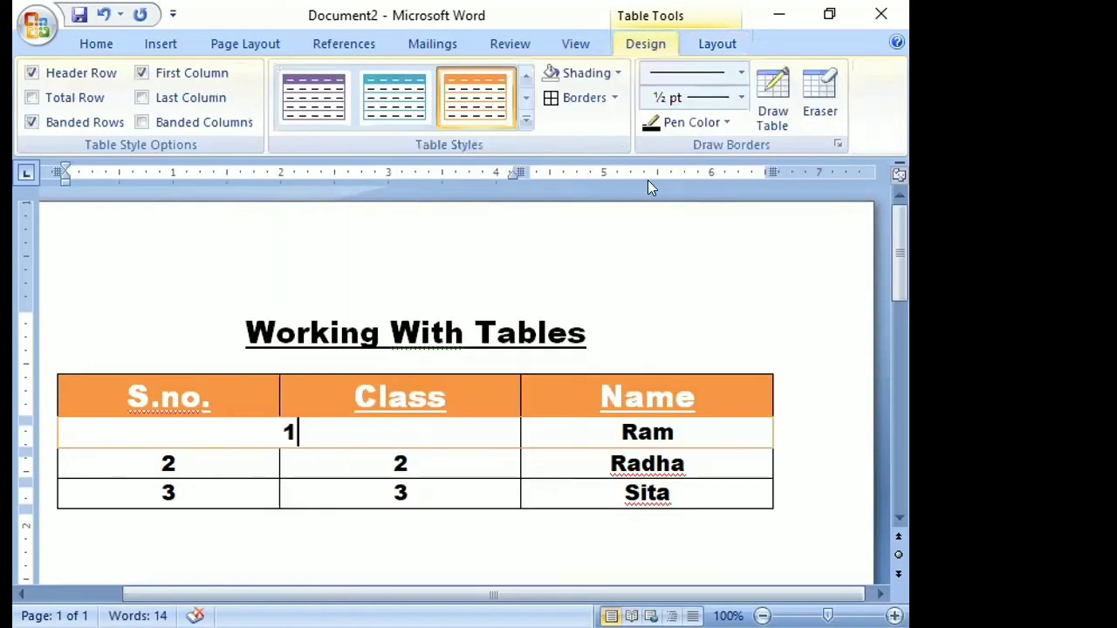
click(525, 120)
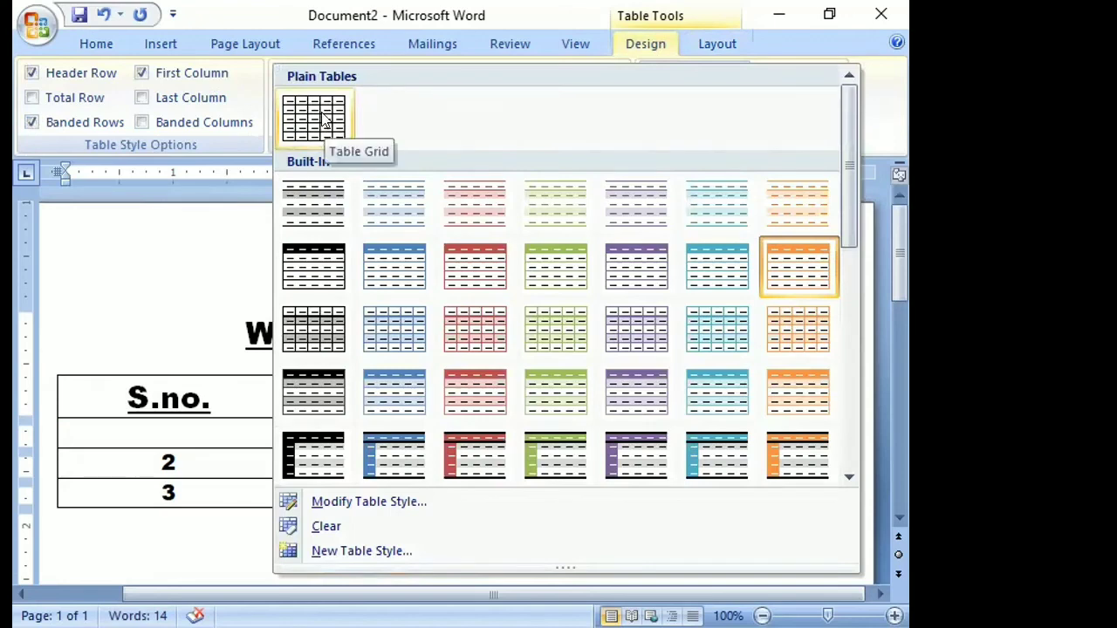
click(317, 111)
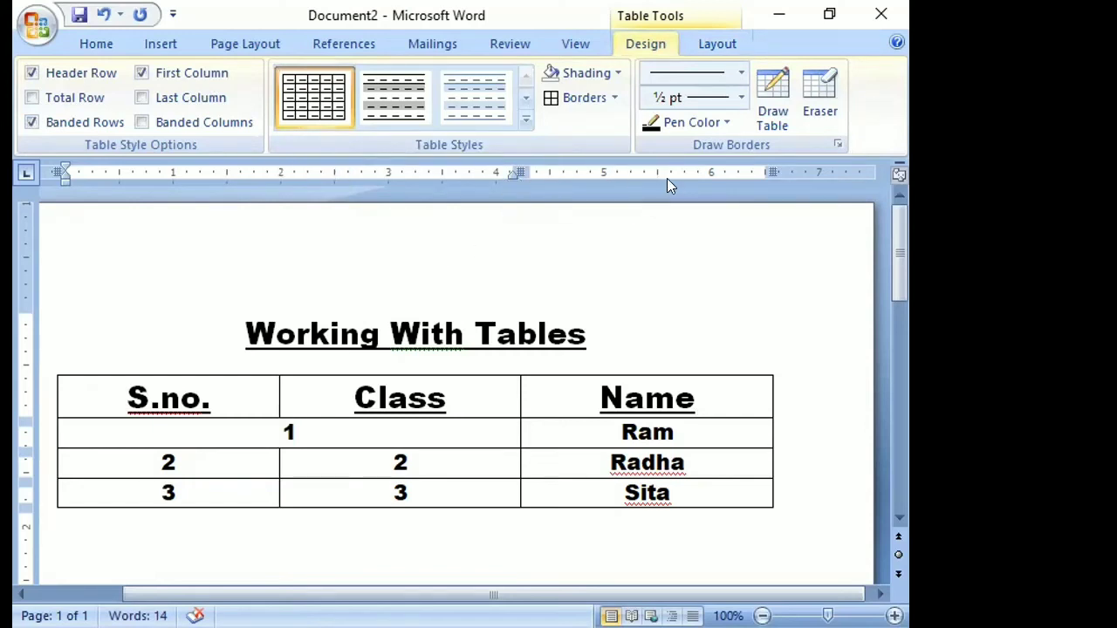
In Borders and Shading, give all table cells red 1½ pt border lines
click(837, 142)
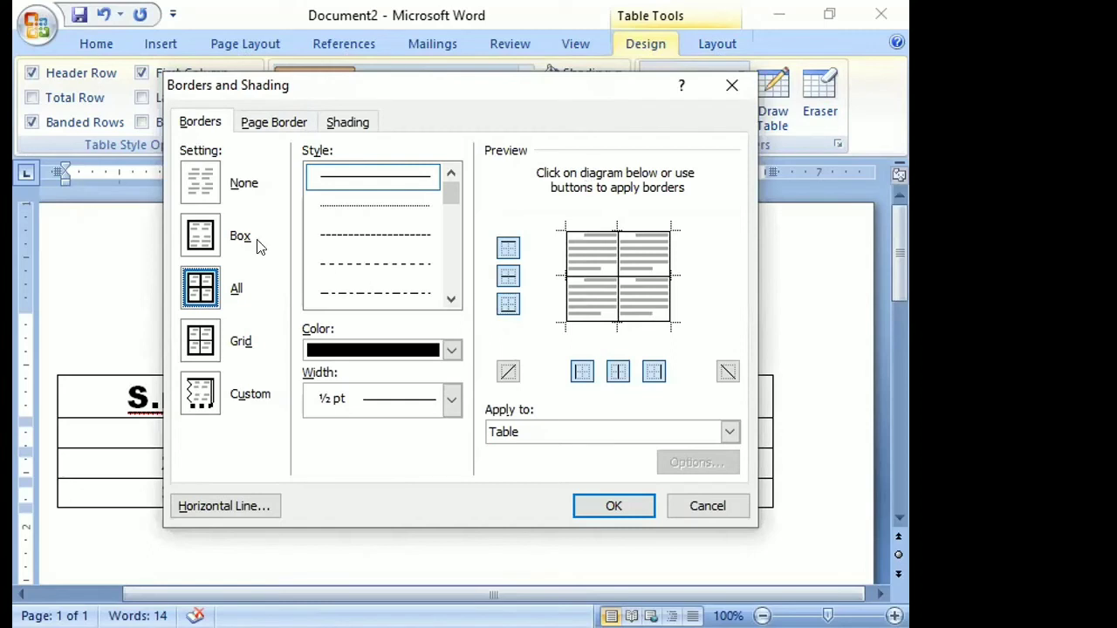
click(210, 232)
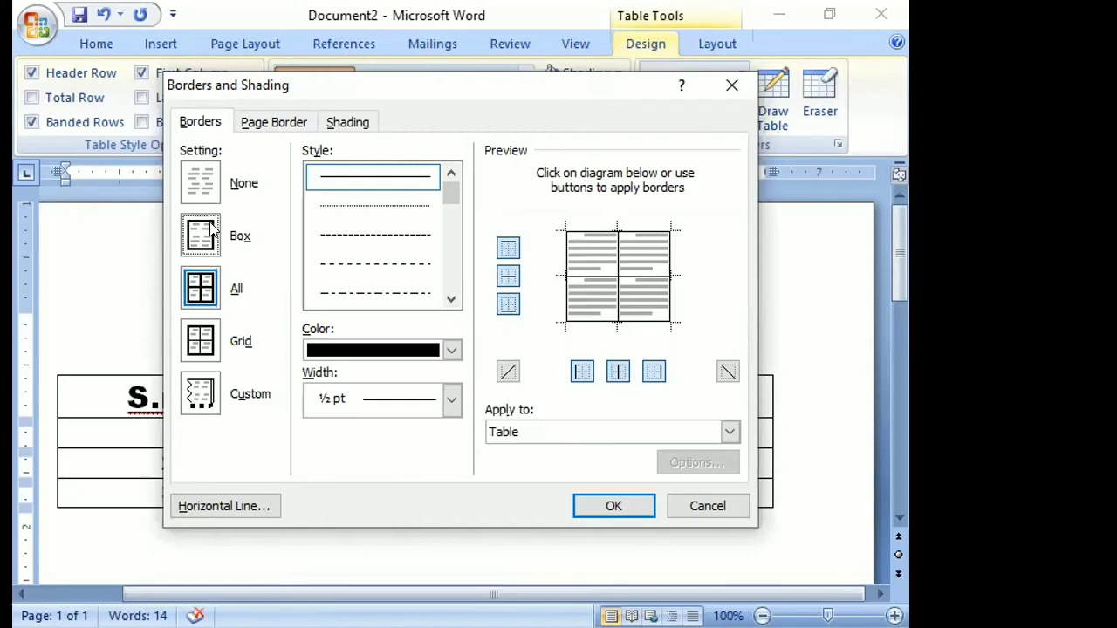
click(202, 293)
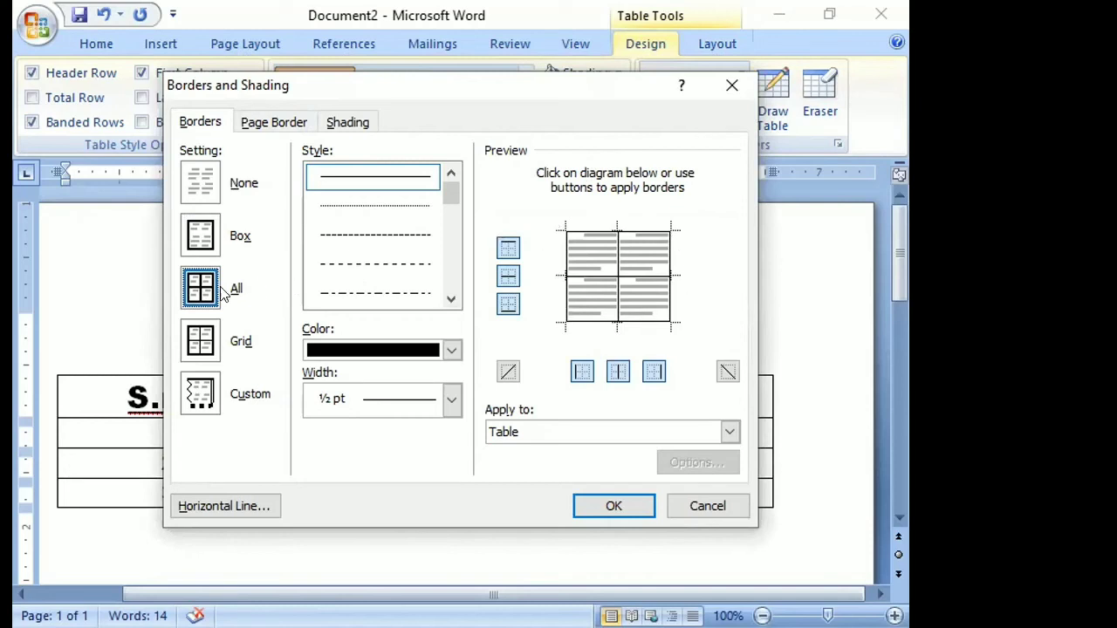
click(451, 350)
click(451, 350)
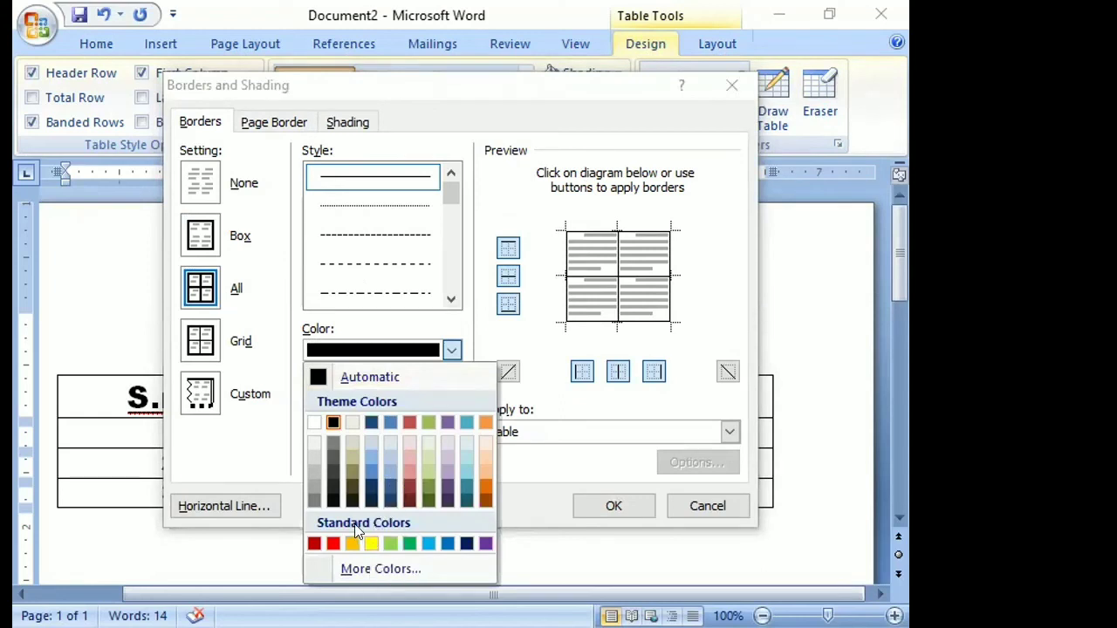
click(335, 543)
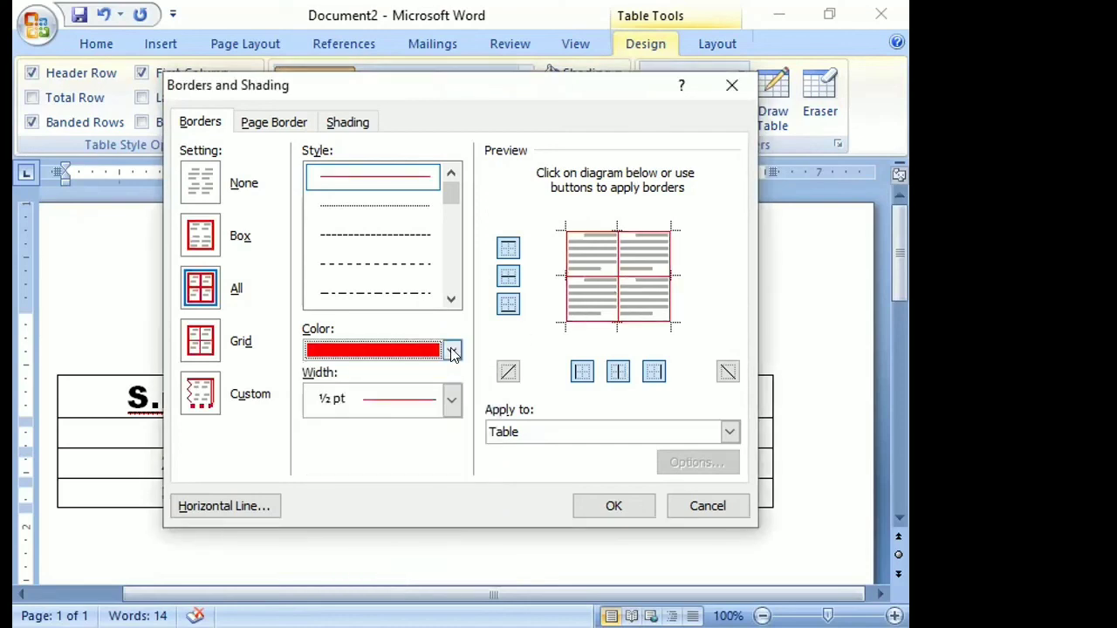
click(451, 400)
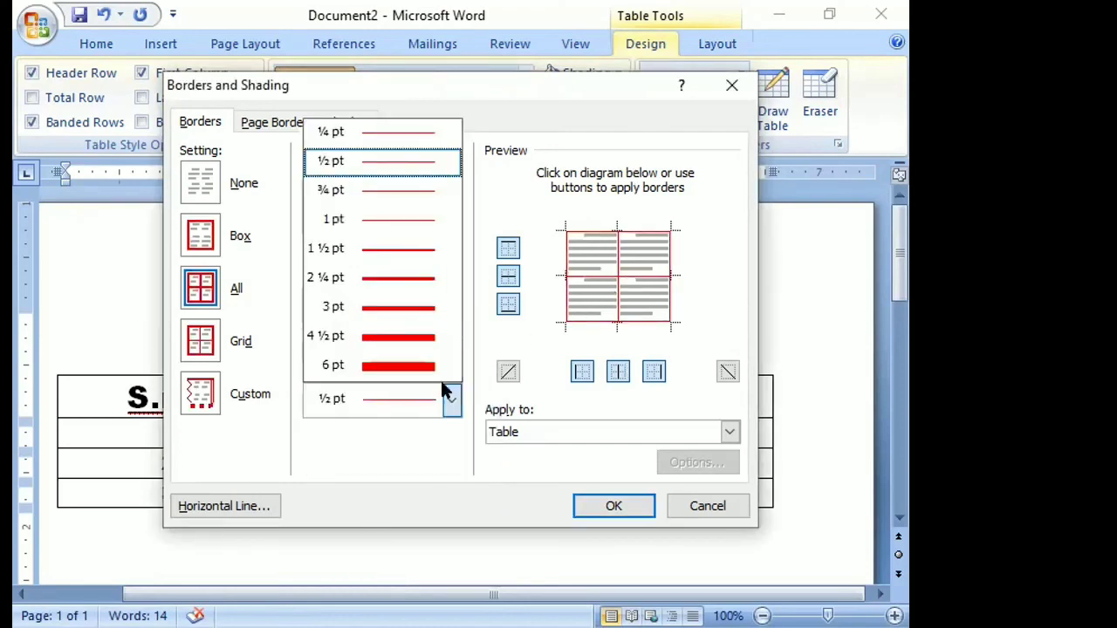
click(401, 249)
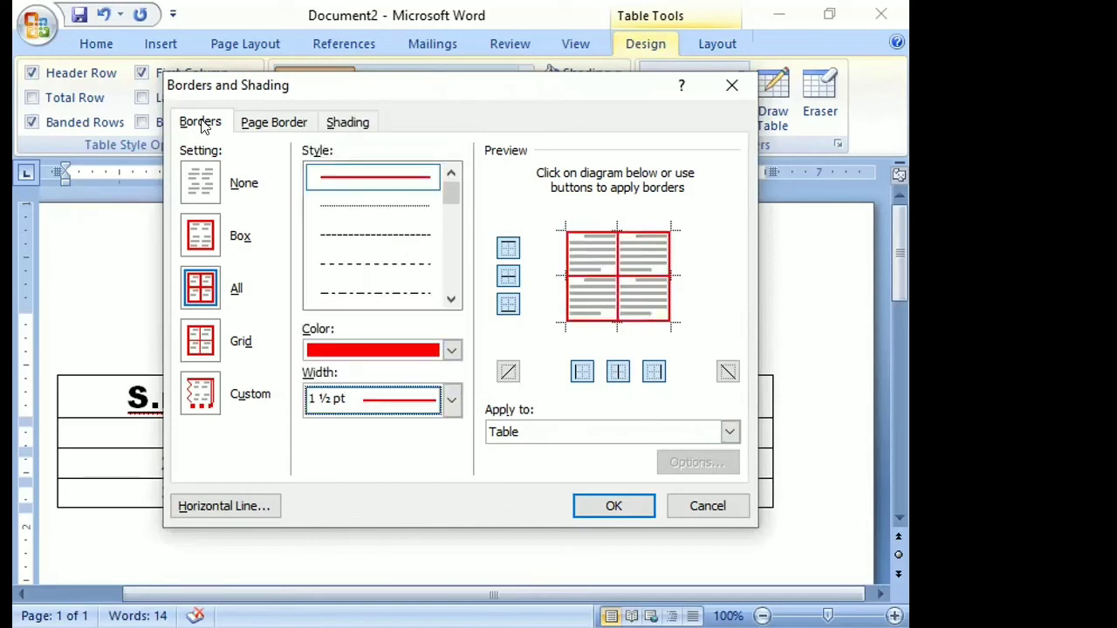
click(258, 122)
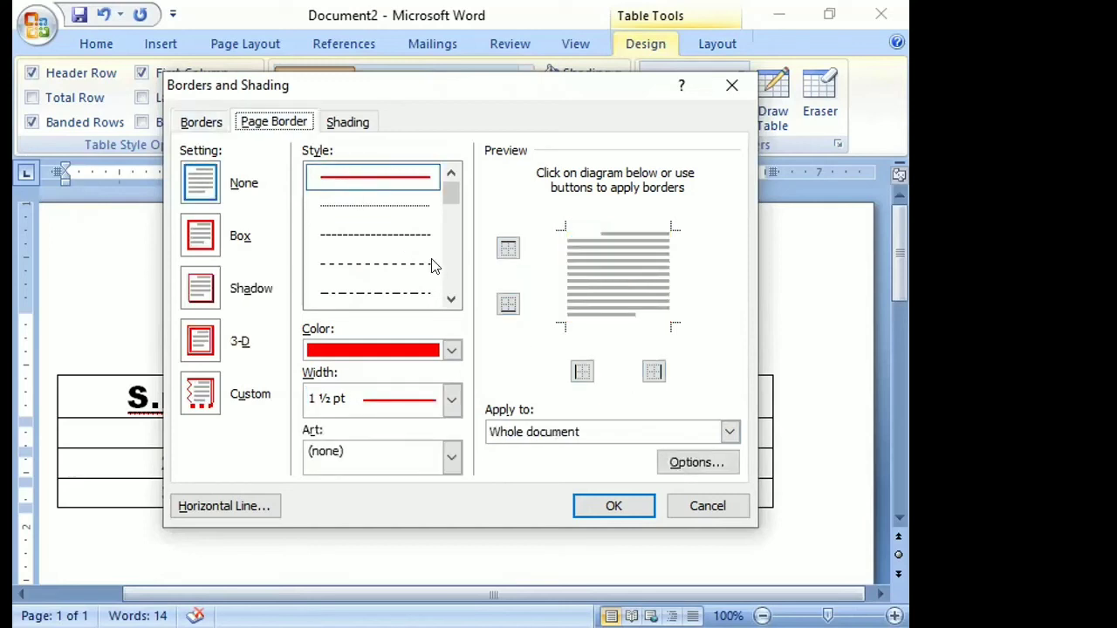
Add an apple art page border and shade the table yellow with Clear pattern style
click(452, 458)
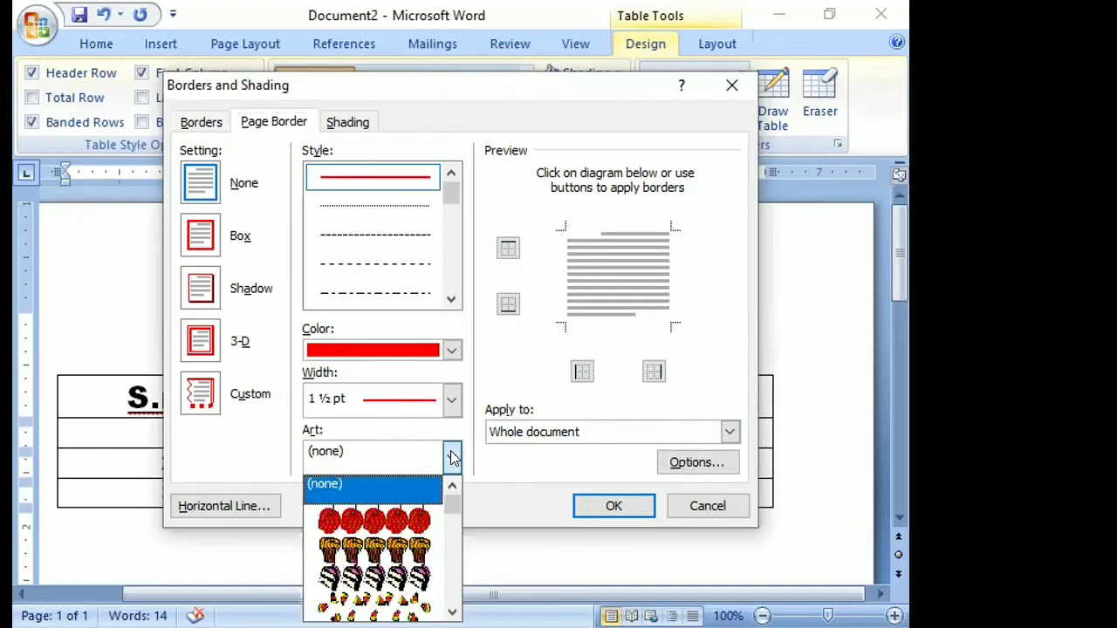
click(427, 513)
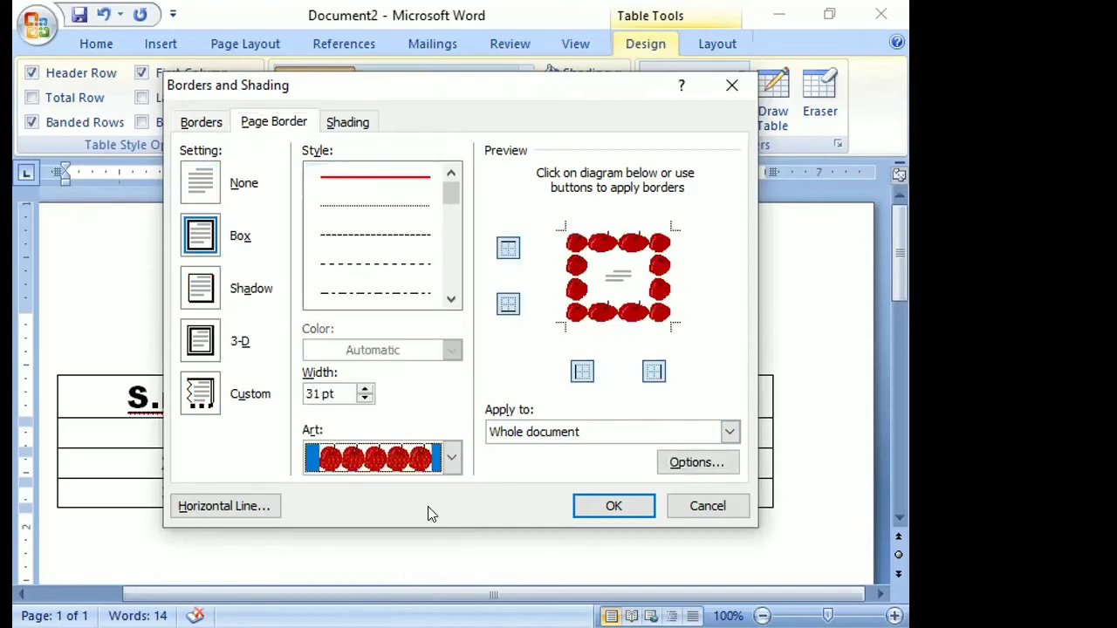
click(358, 122)
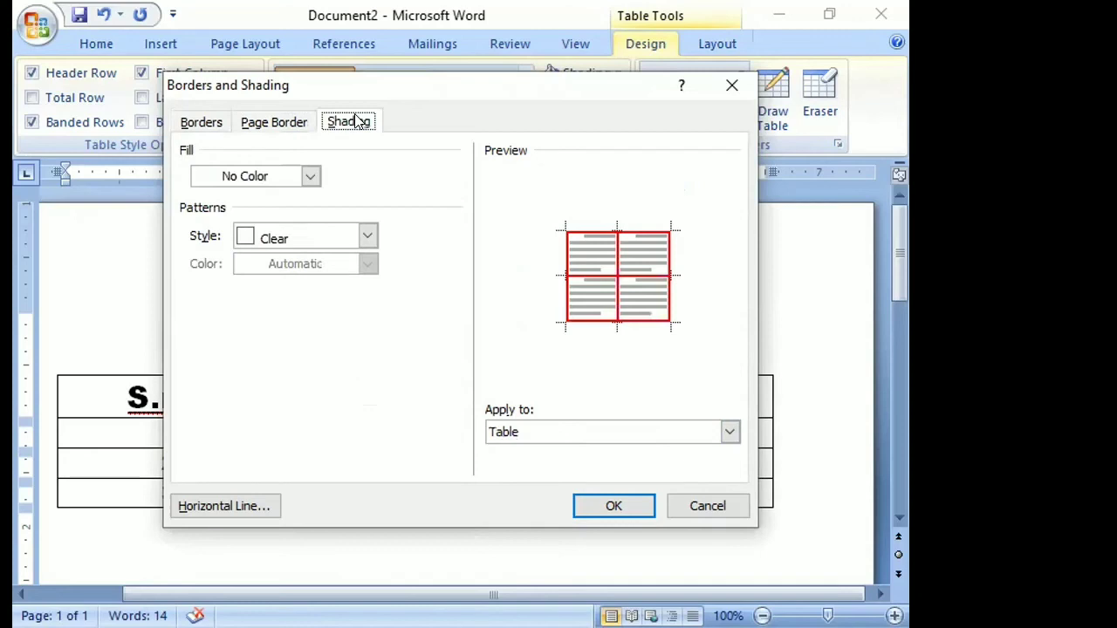
click(313, 175)
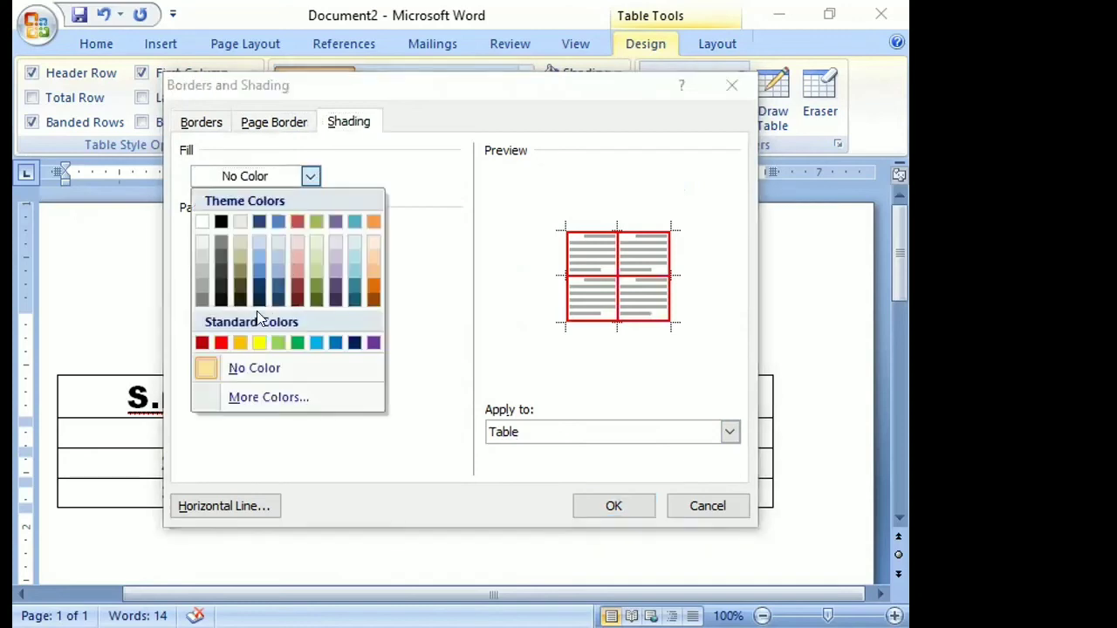
click(259, 342)
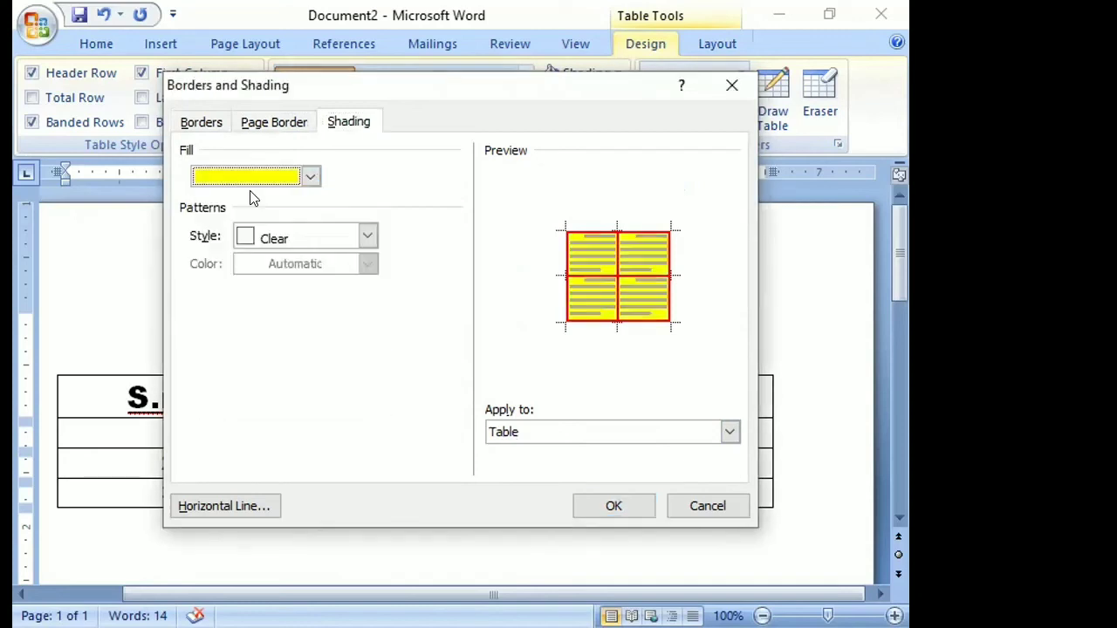
click(367, 238)
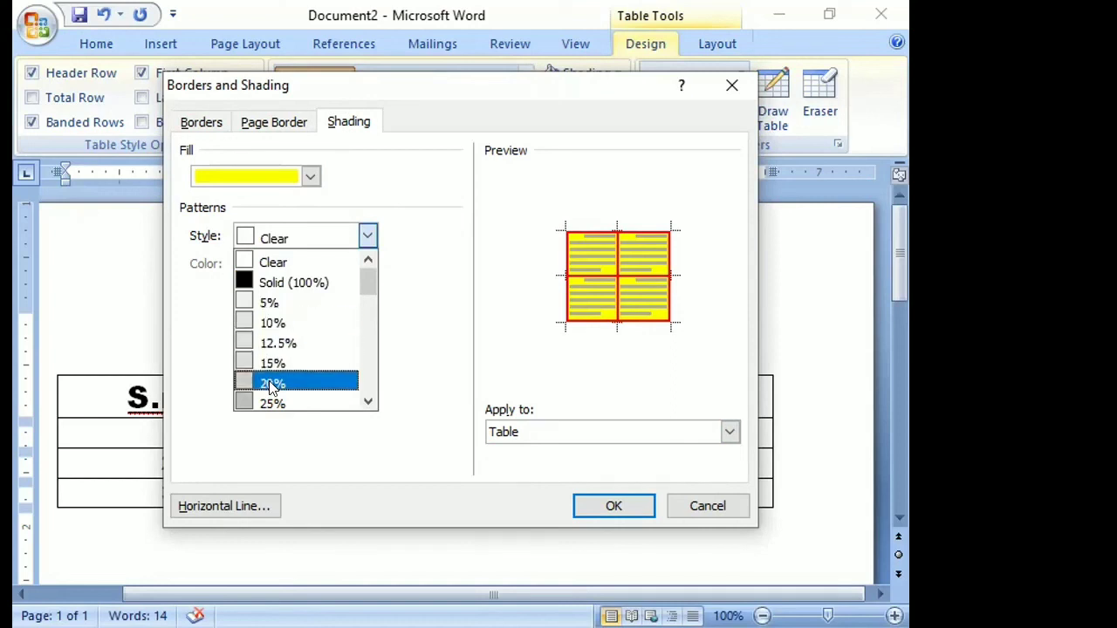
scroll(366, 395, down, 1)
scroll(366, 395, down, 3)
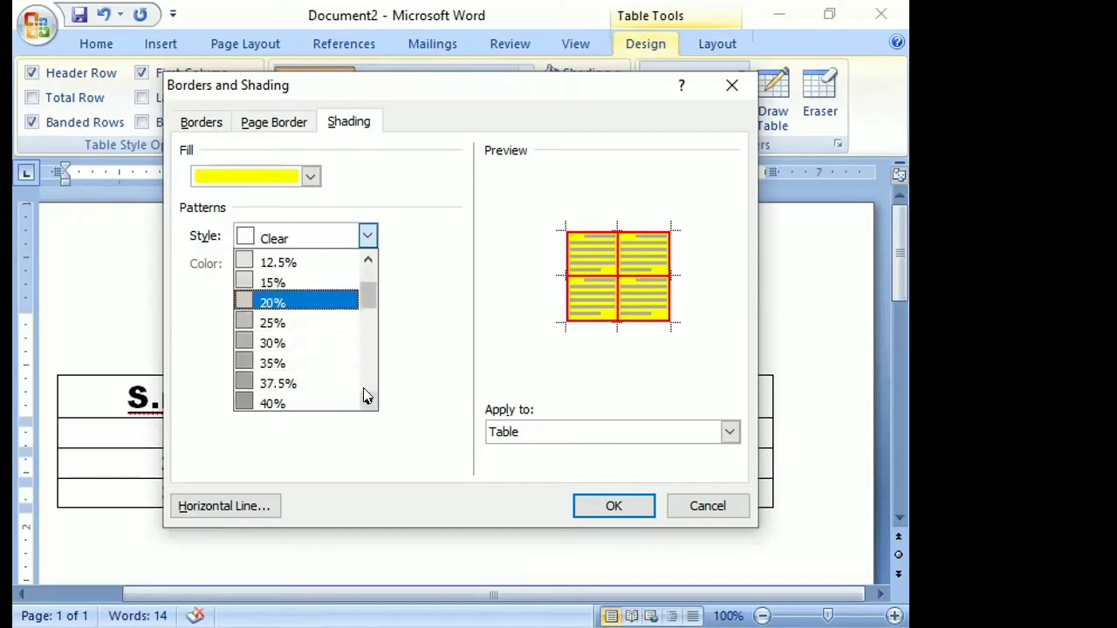
drag(361, 299, 361, 278)
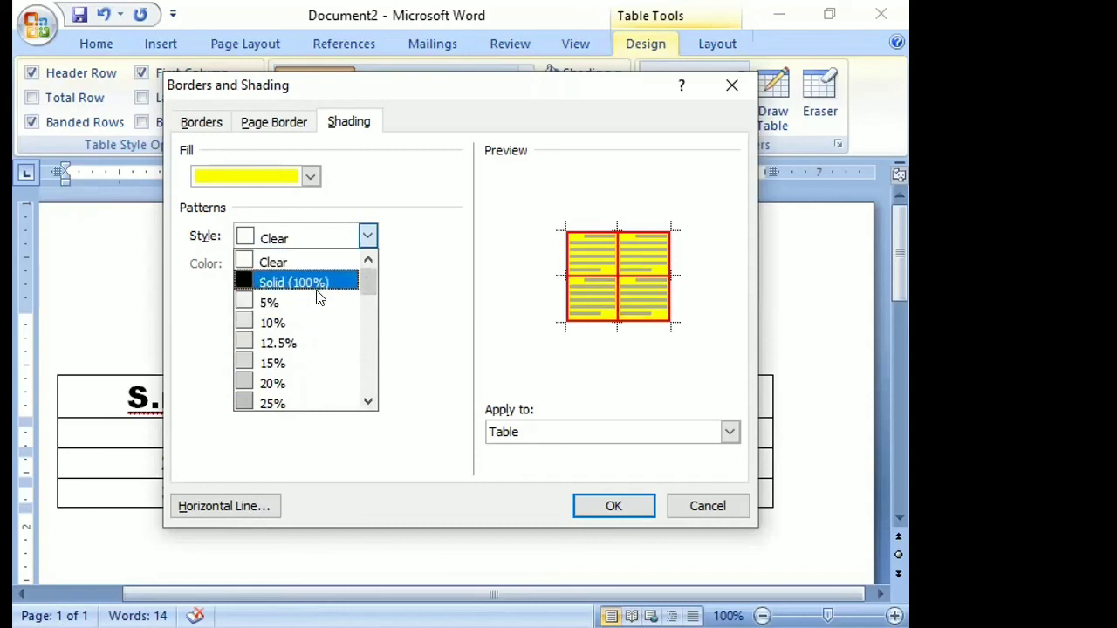
click(316, 263)
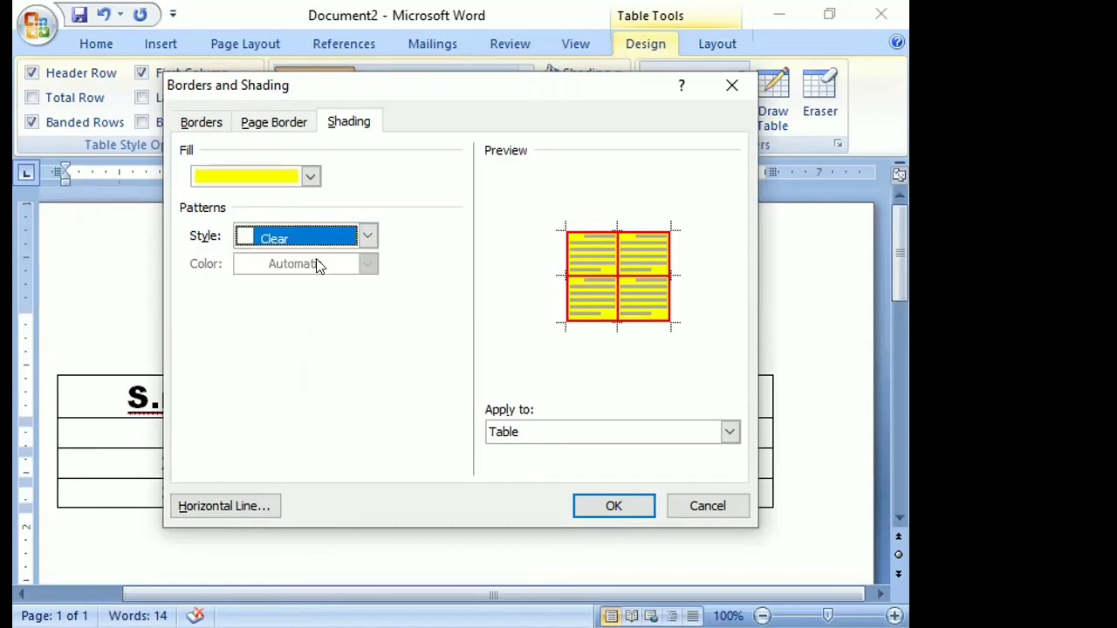
click(613, 506)
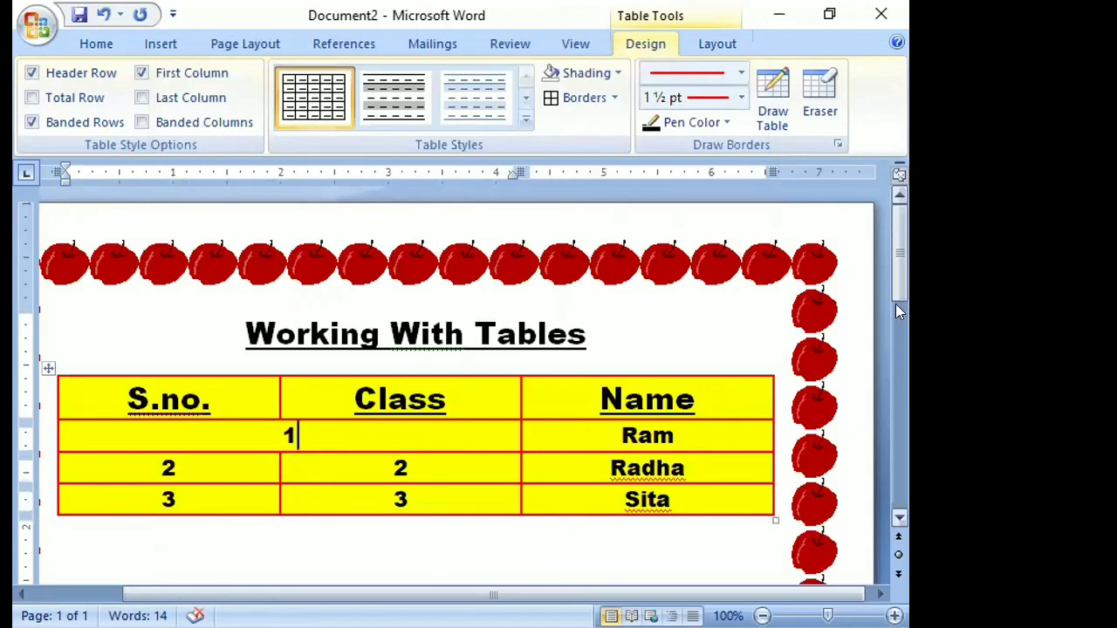
Shade the merged 1 row and the Class/Name cells of rows 2–3 peach
mouse_move(897, 281)
mouse_down()
mouse_move(904, 342)
mouse_move(885, 253)
mouse_up()
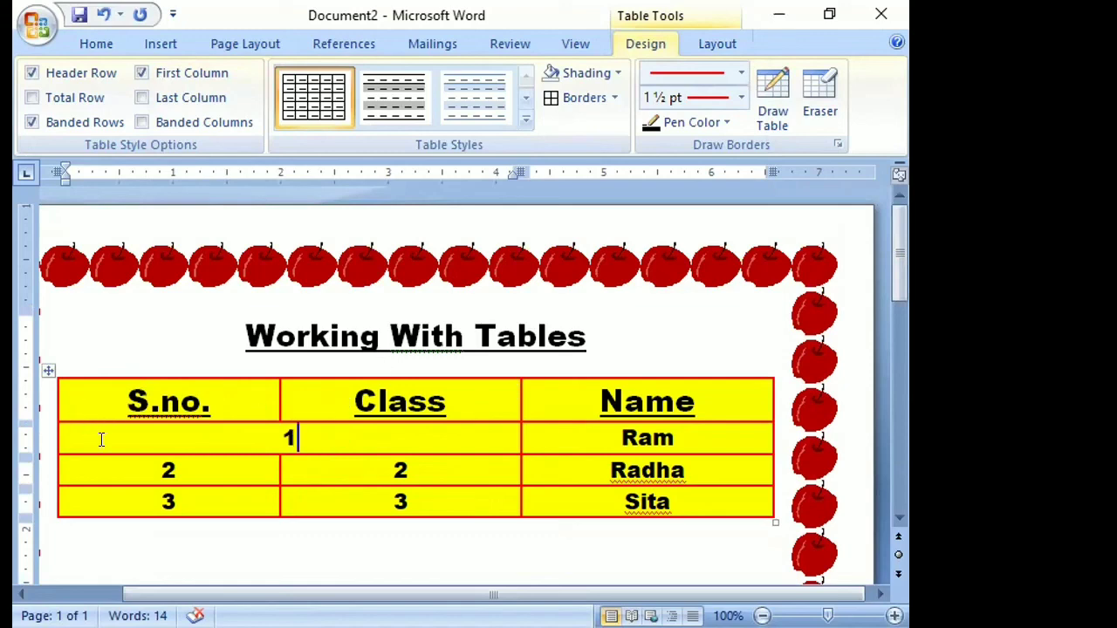
drag(118, 433, 577, 493)
click(578, 493)
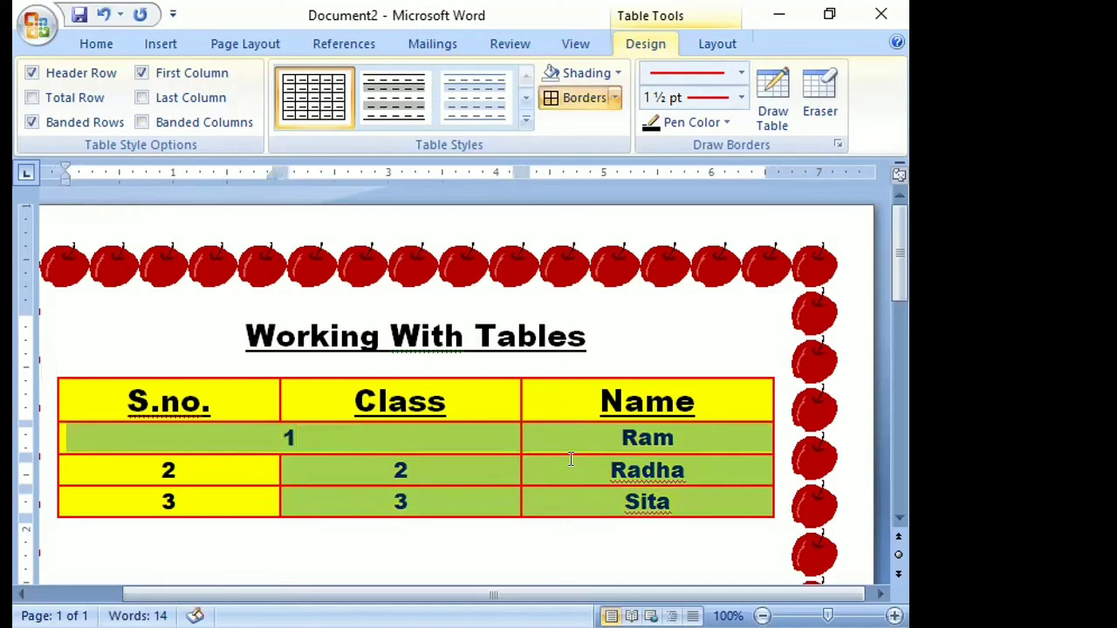
click(615, 72)
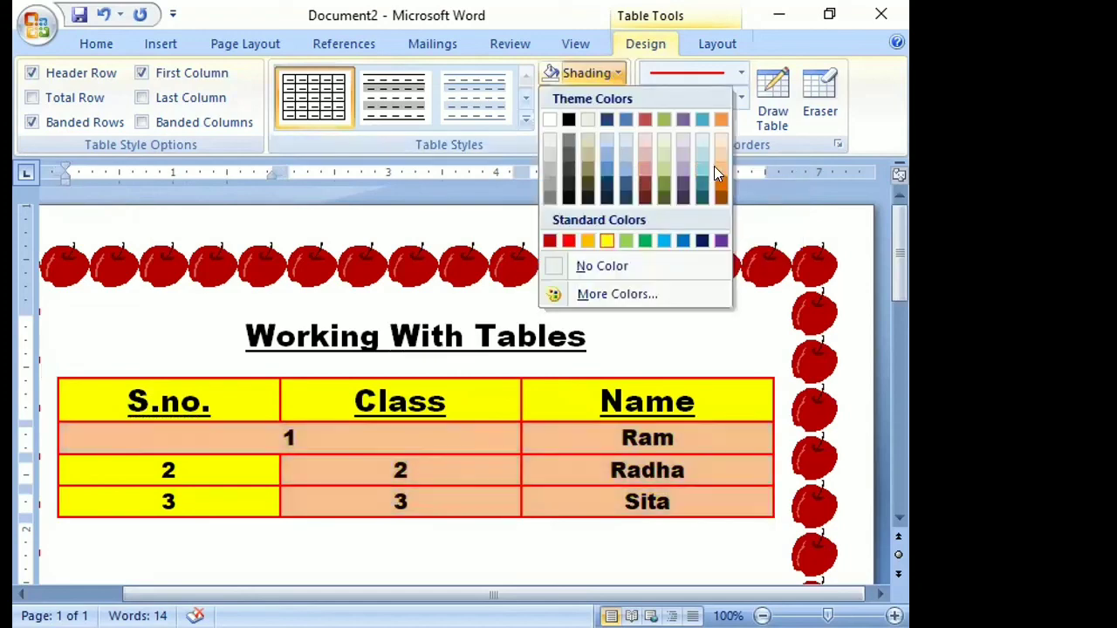
click(588, 336)
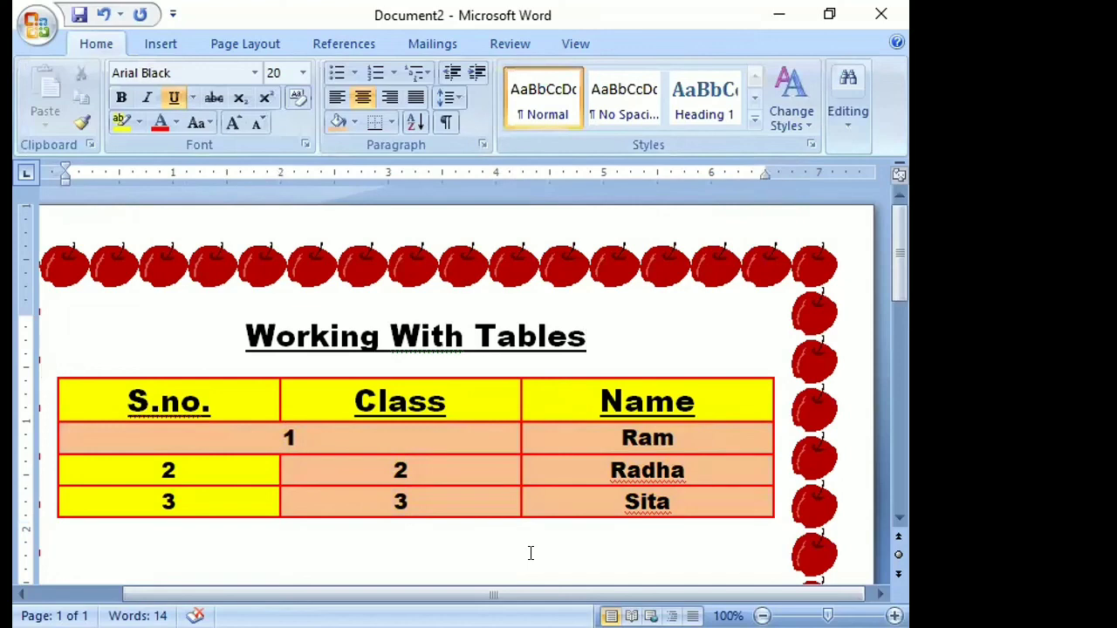
Select and deselect the table, then click through cells to check the shading
drag(529, 552, 497, 401)
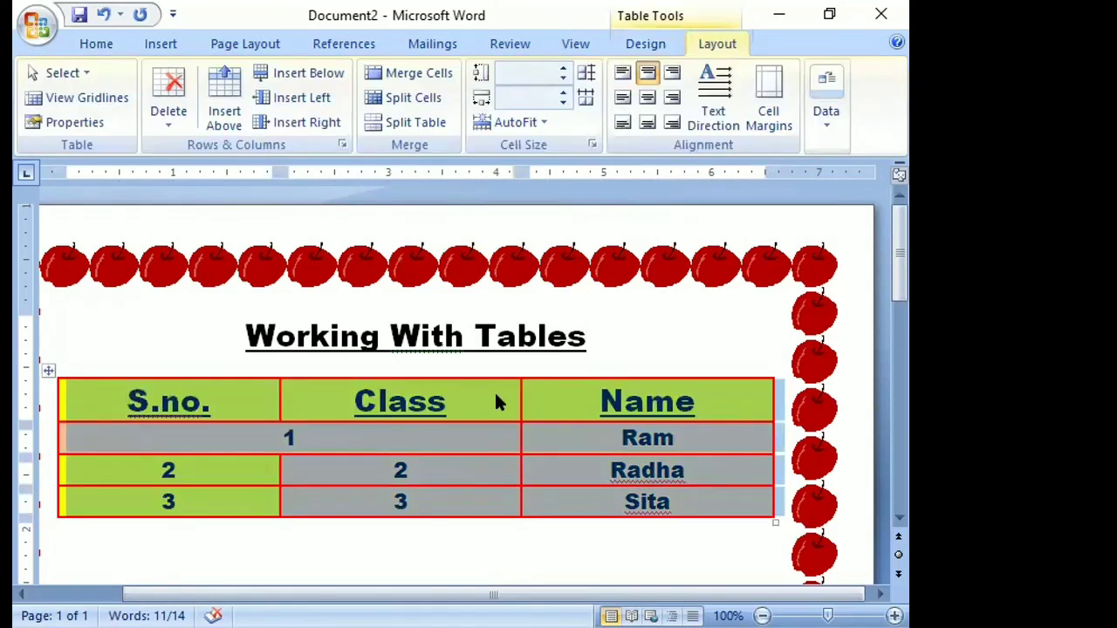
click(331, 461)
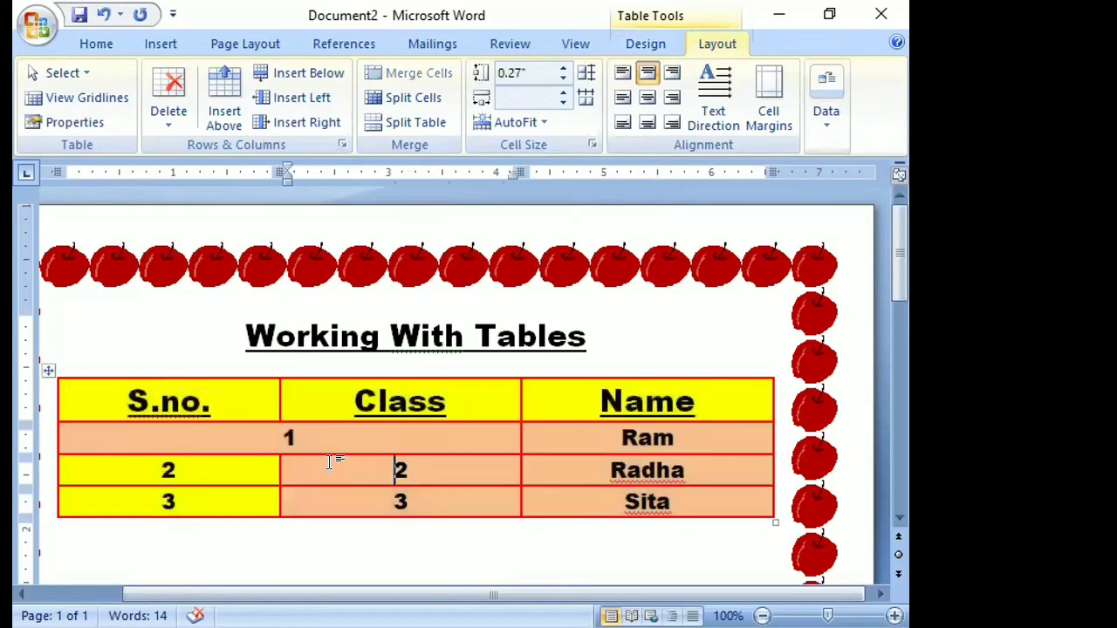
click(365, 443)
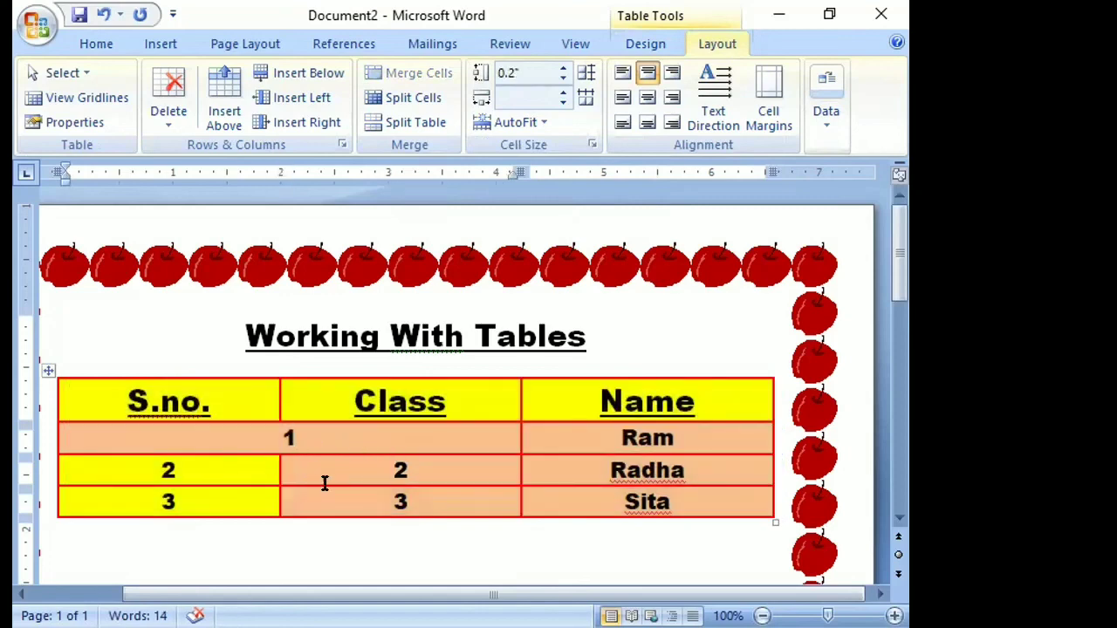
click(379, 469)
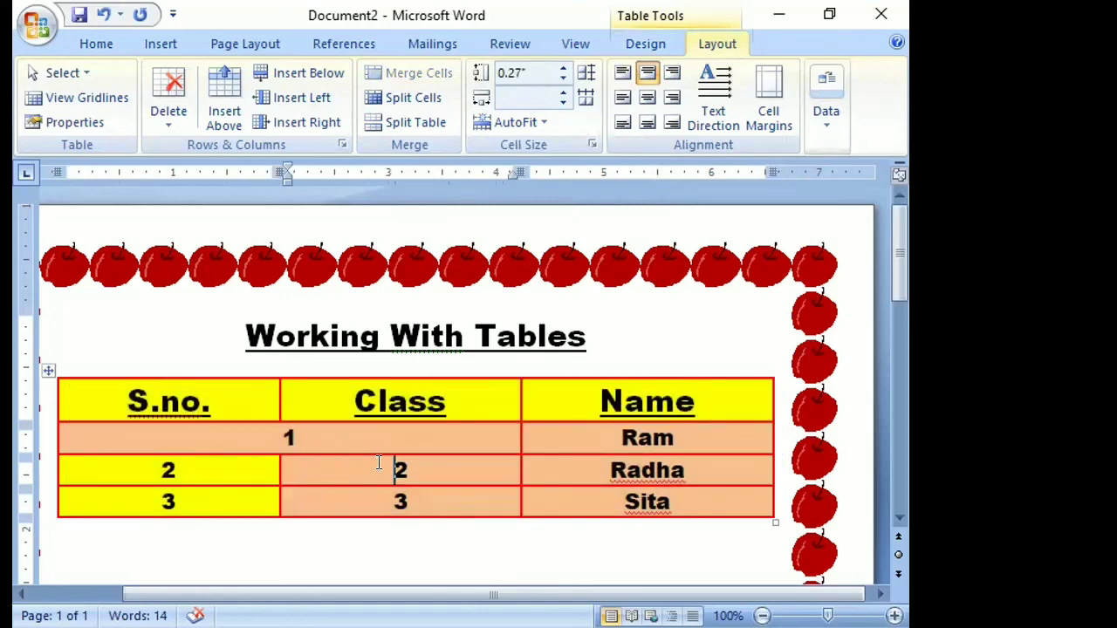
click(379, 534)
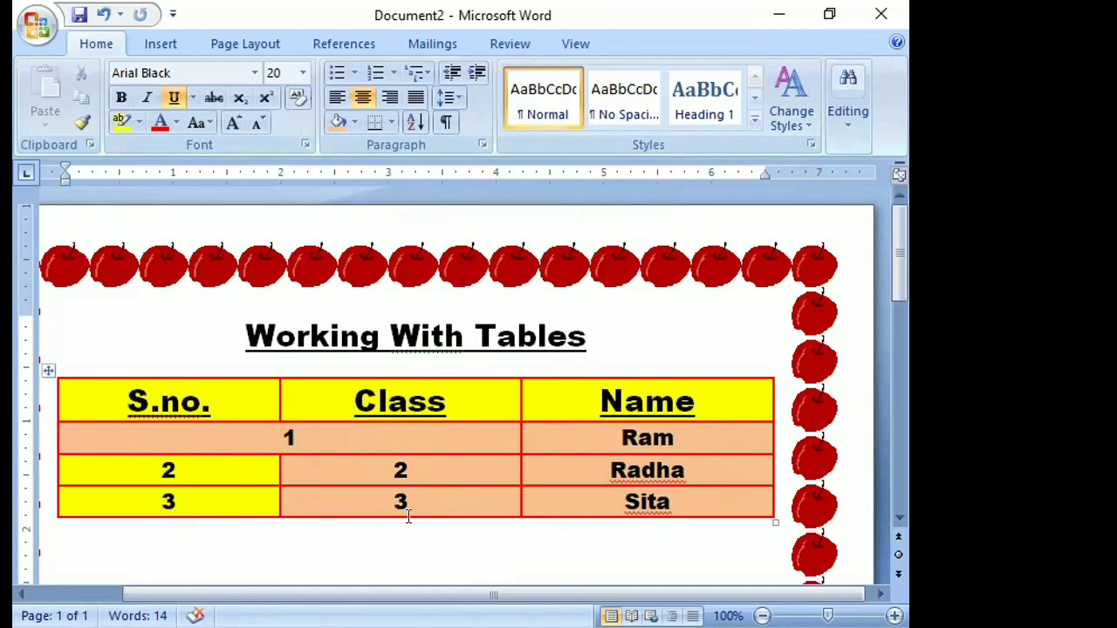
click(420, 488)
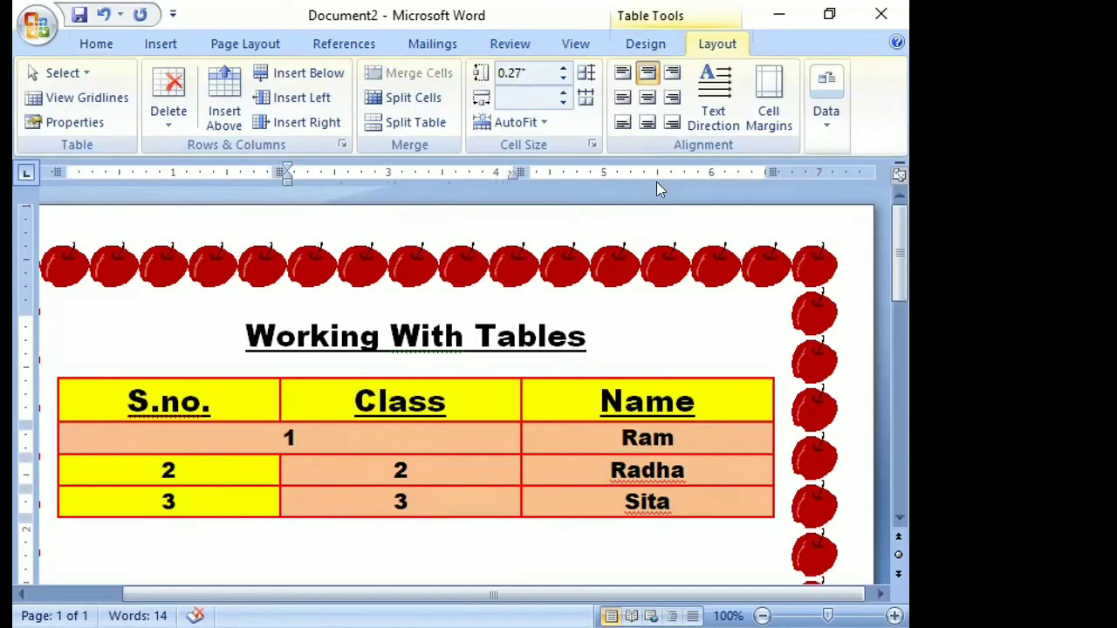
Add a row below Sita with a =SUM(ABOVE) Class total of 6, then delete Radha's Class value 2
click(305, 75)
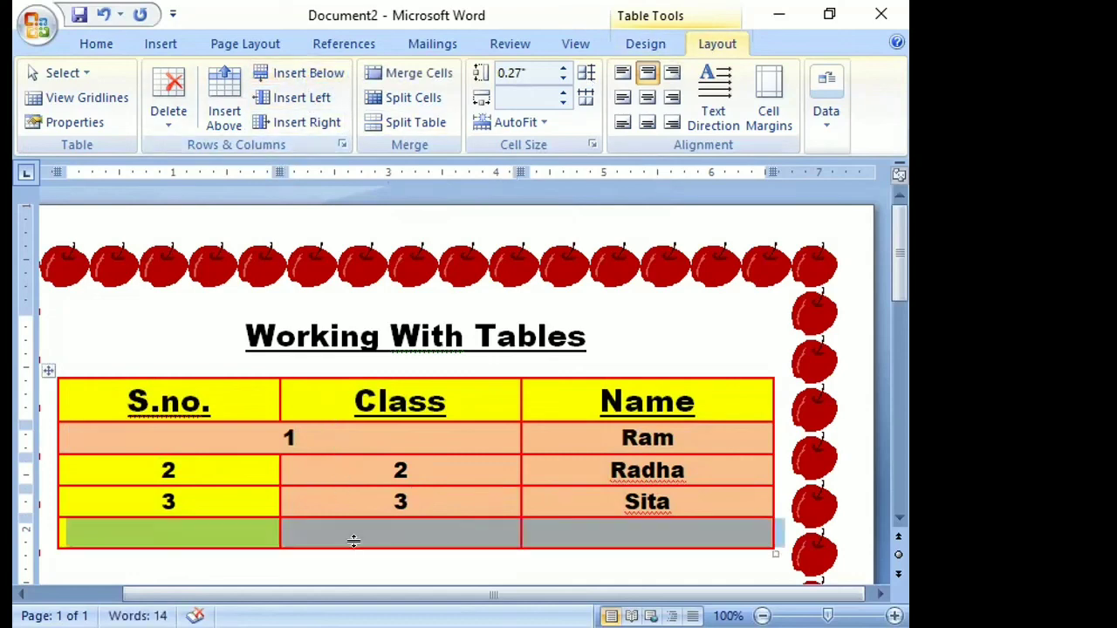
click(382, 527)
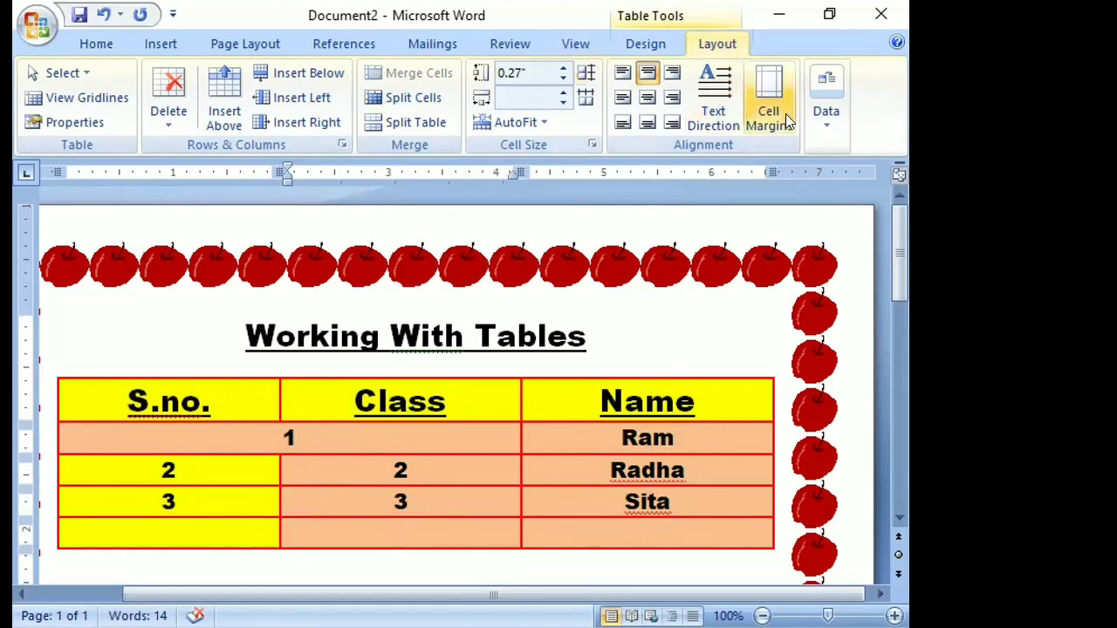
click(819, 123)
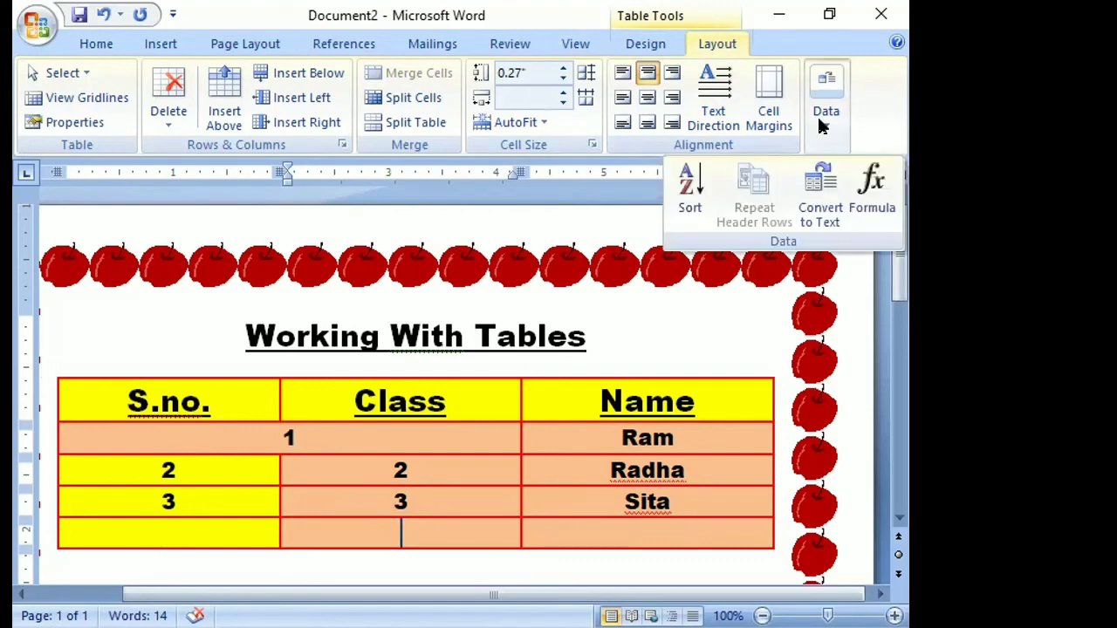
click(873, 196)
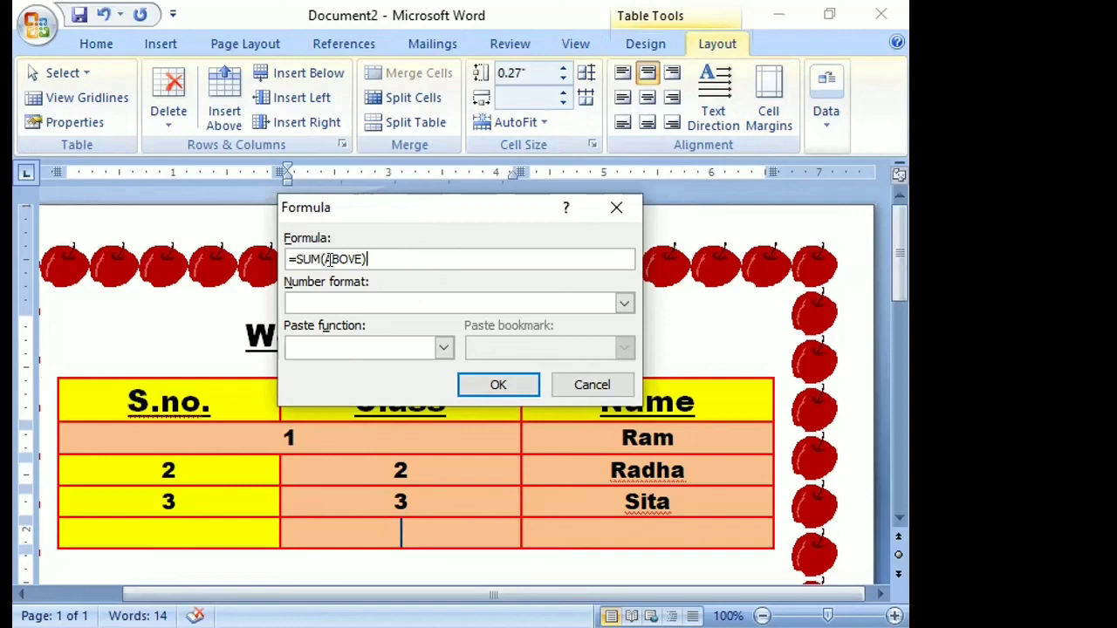
click(497, 377)
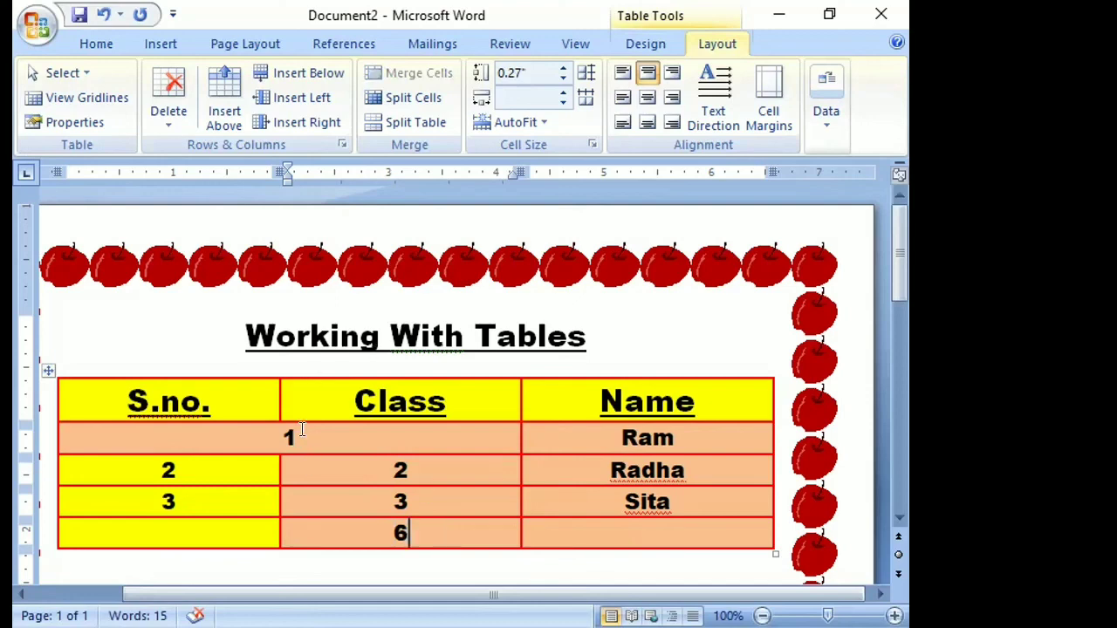
key(Delete)
Enter 4 as Radha's Class value and recalculate the =SUM(ABOVE) Class total to 8
text(4)
click(401, 532)
click(837, 123)
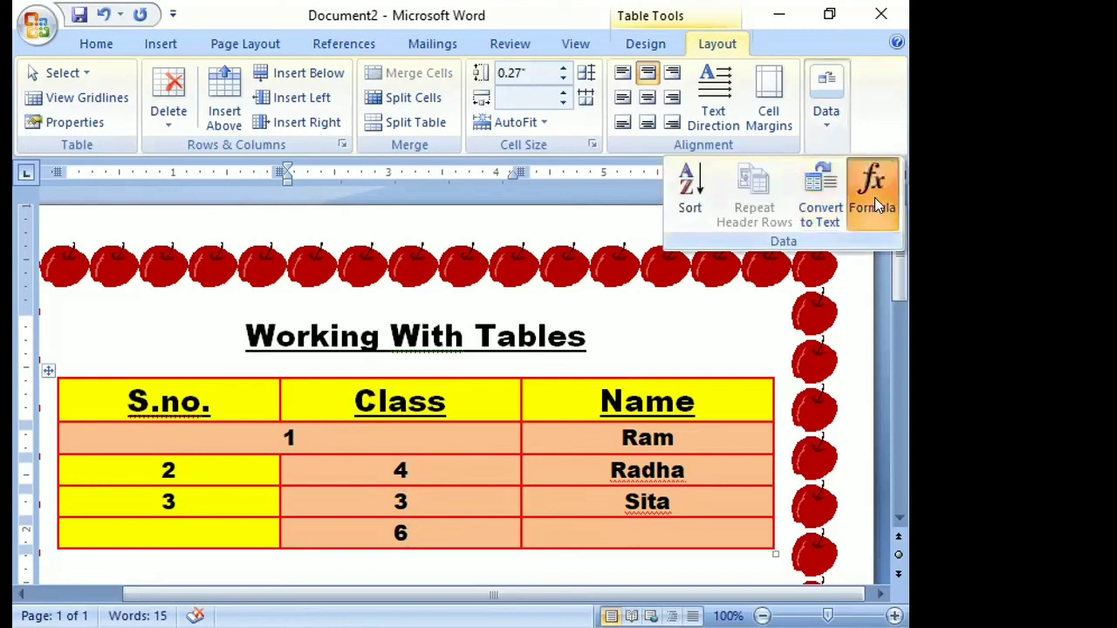
click(874, 198)
click(497, 385)
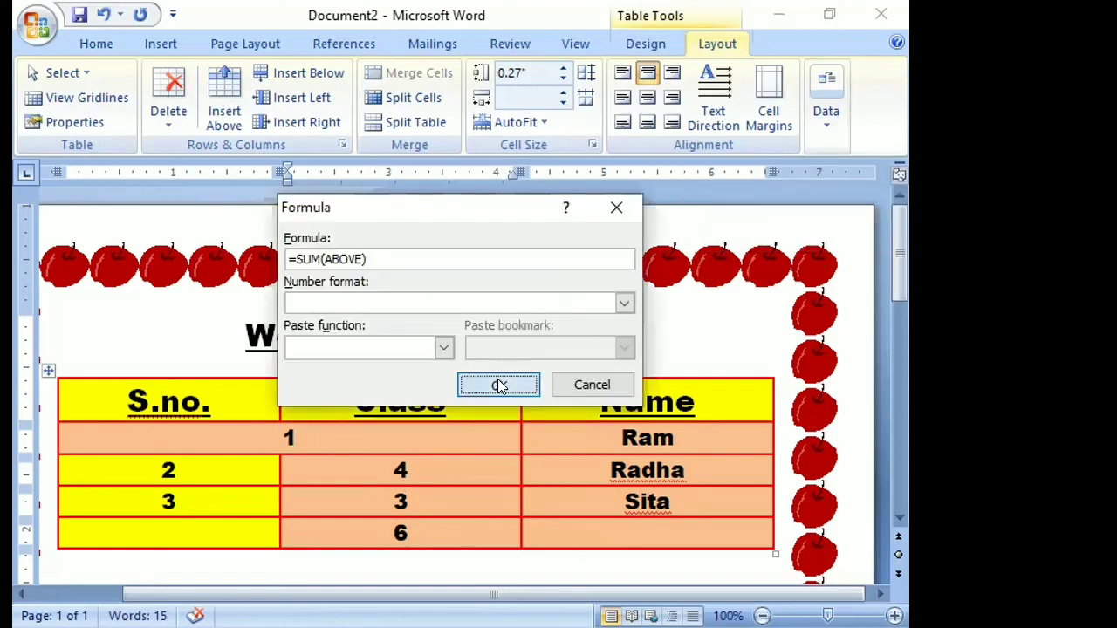